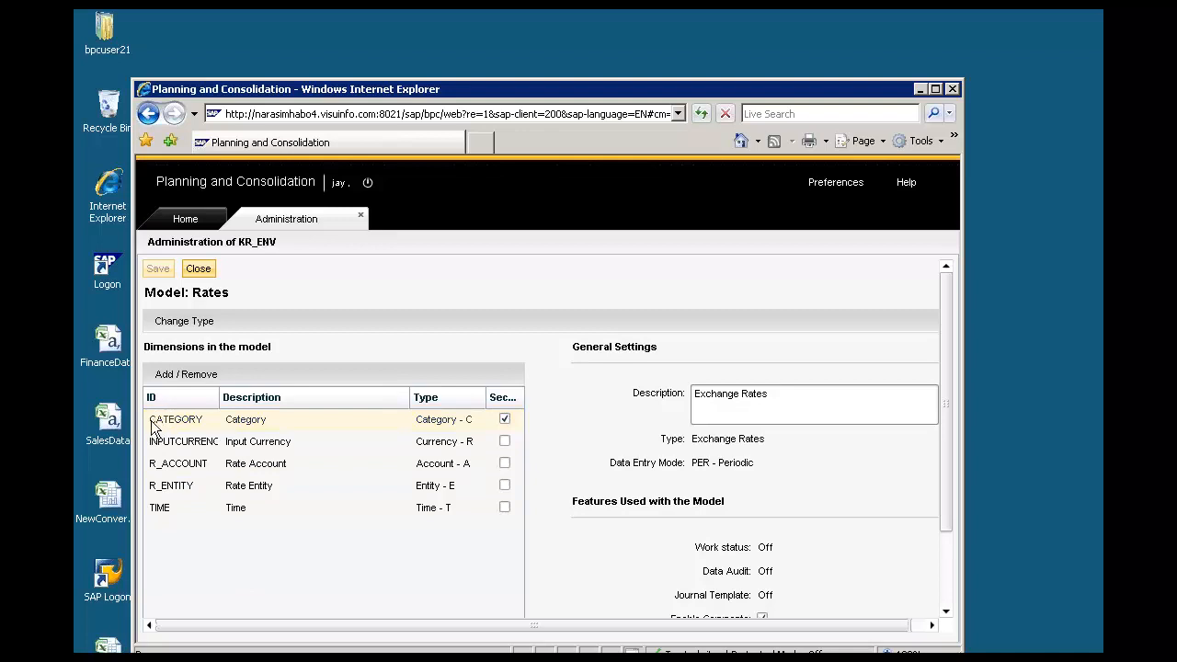
{"action": "left_click", "coordinate": [237, 425]}
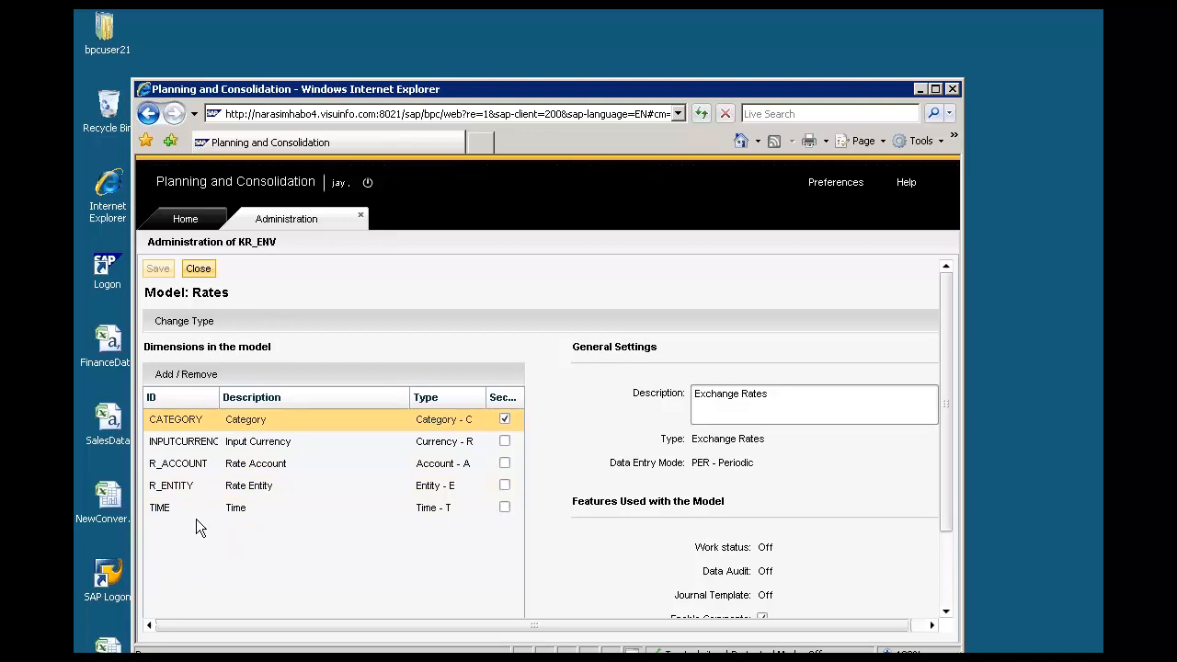
{"action": "left_click", "coordinate": [179, 425]}
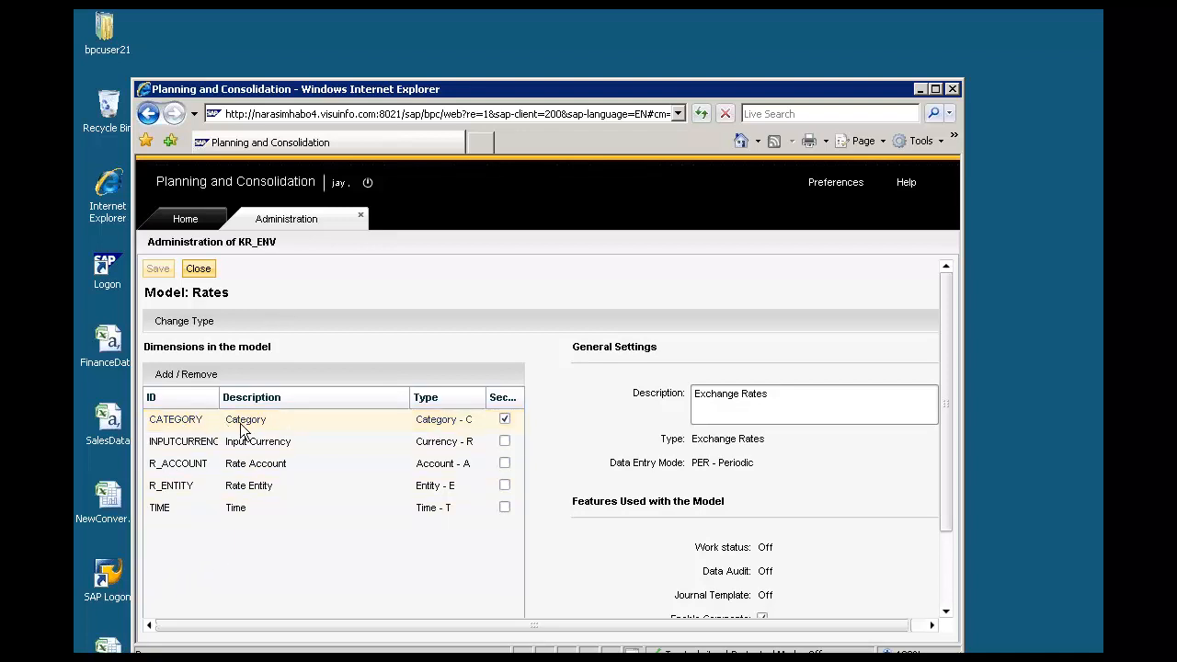
{"action": "left_click", "coordinate": [199, 425]}
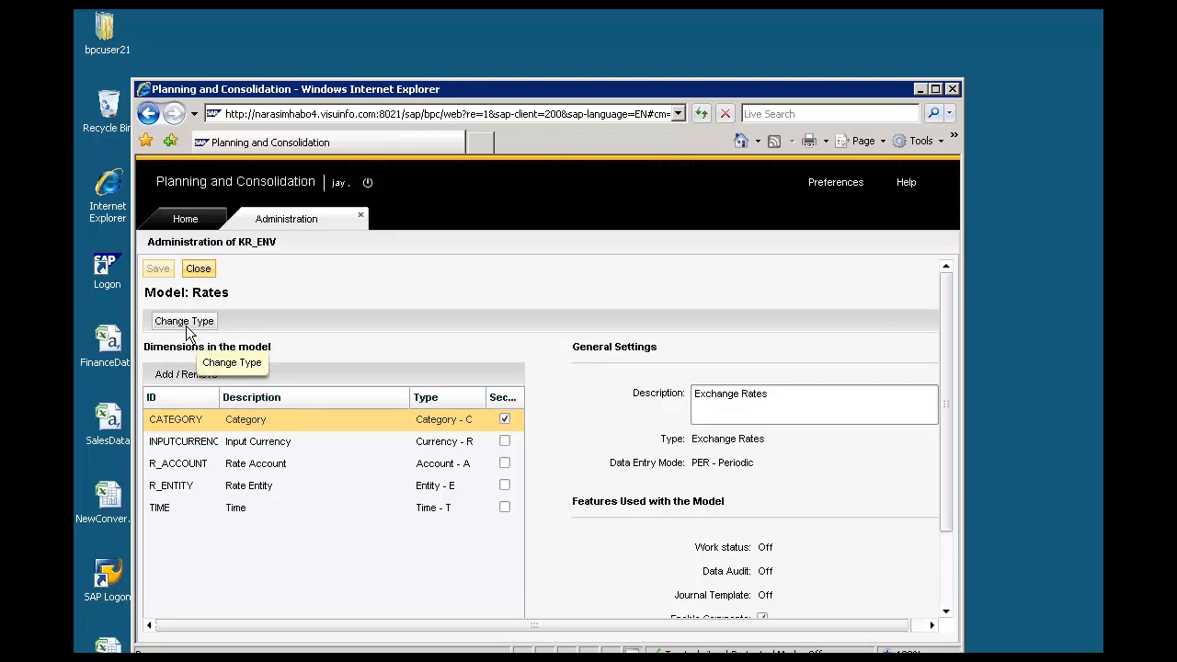
{"action": "left_click", "coordinate": [180, 430]}
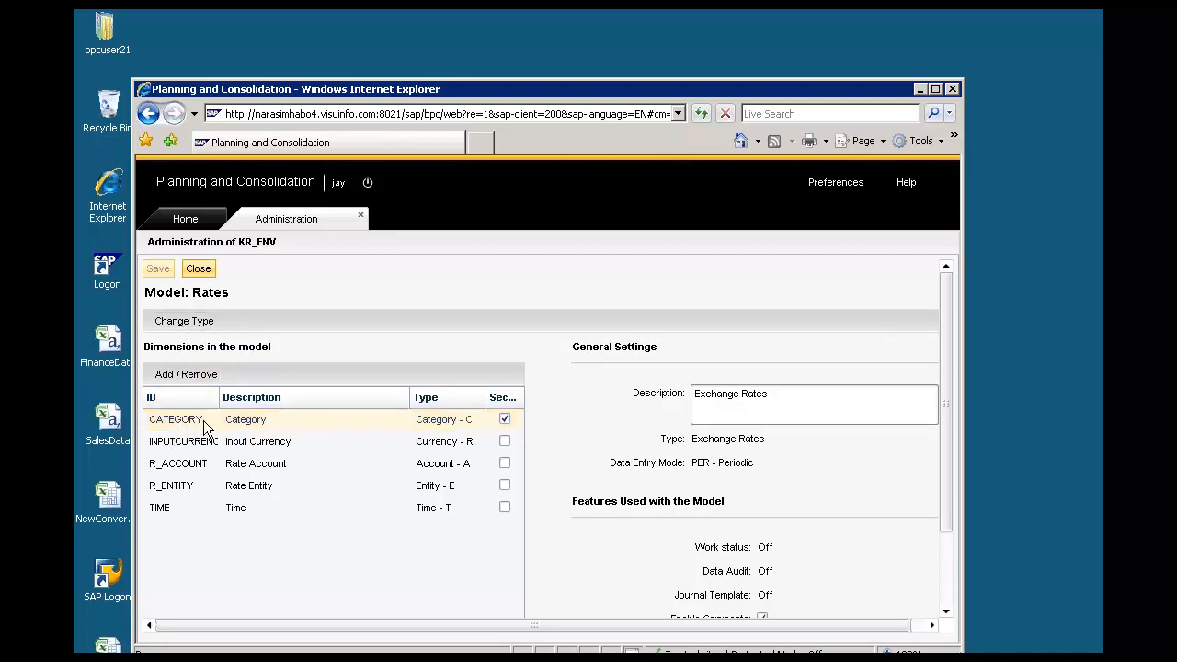
{"action": "left_click", "coordinate": [201, 424]}
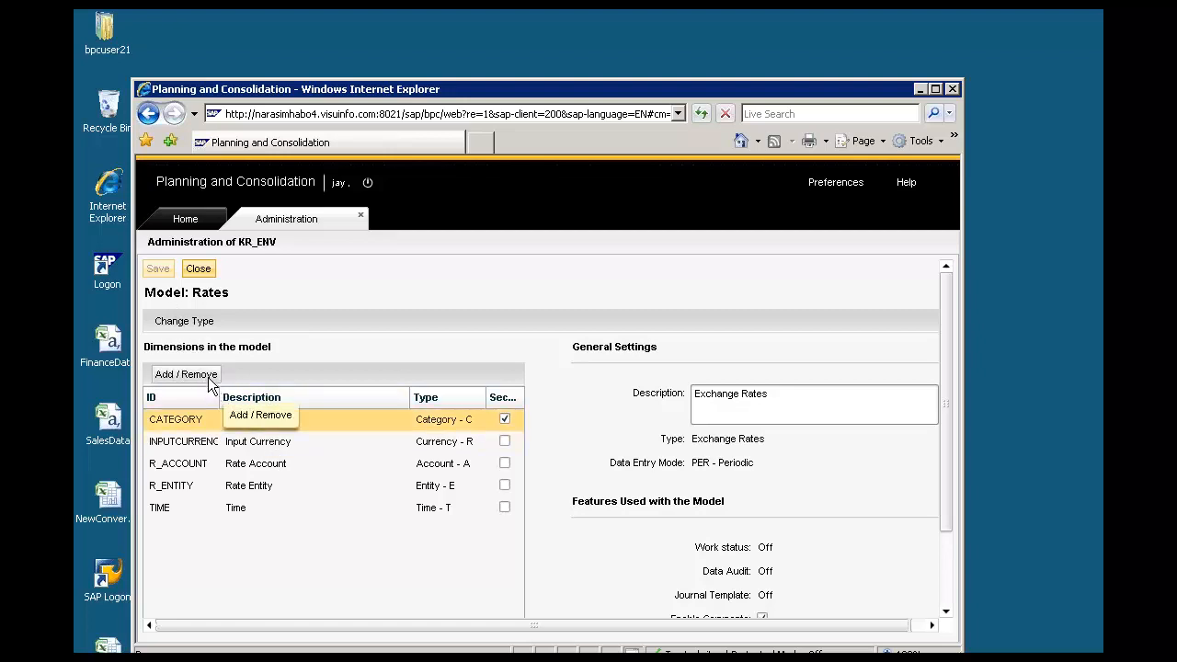
Replace the CATEGORY dimension with C_CATEGORY in the Rates model, then save and close the model
{"action": "left_click", "coordinate": [210, 381]}
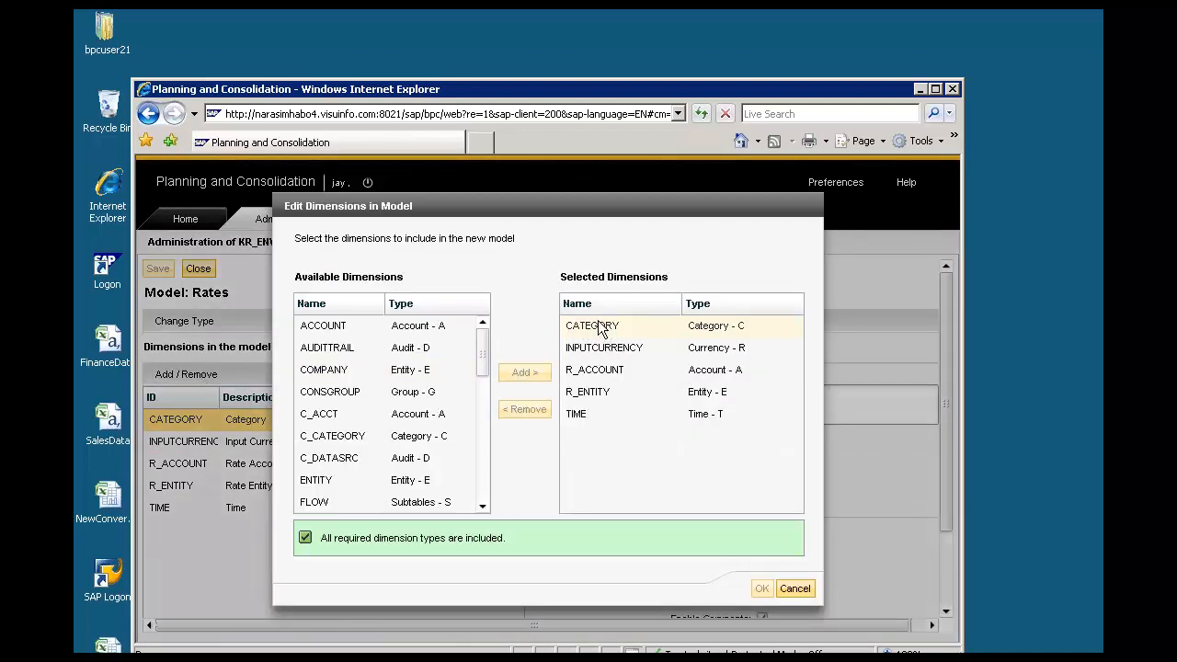
{"action": "left_click", "coordinate": [596, 328]}
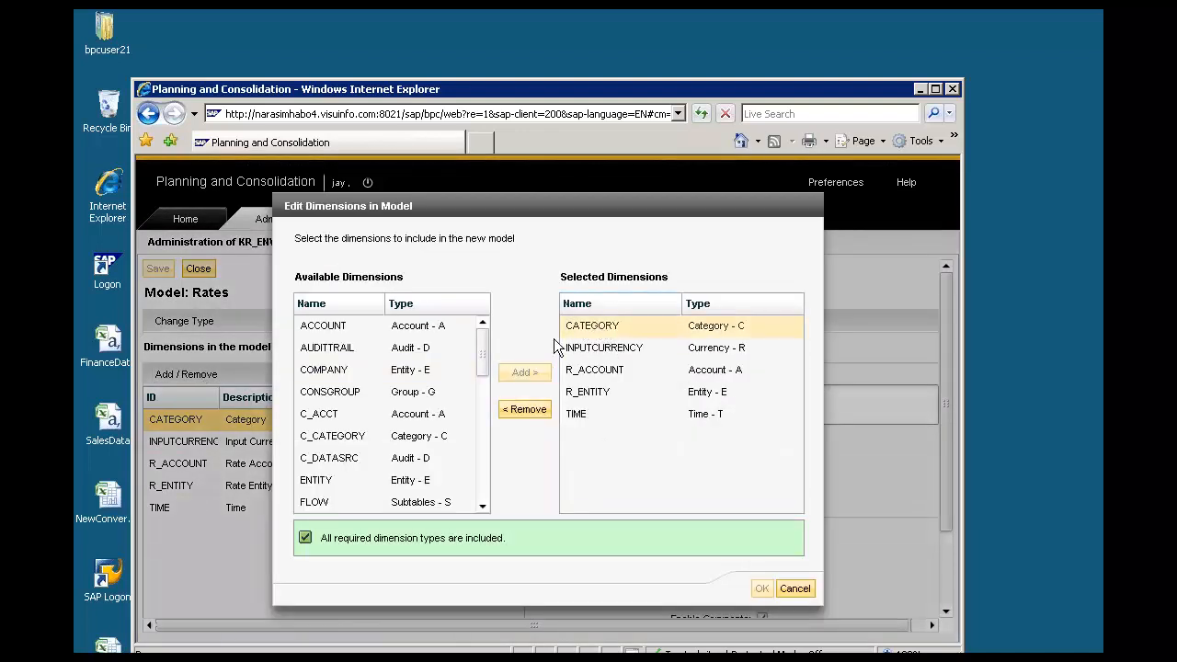
{"action": "left_click", "coordinate": [516, 414]}
{"action": "left_click", "coordinate": [308, 440]}
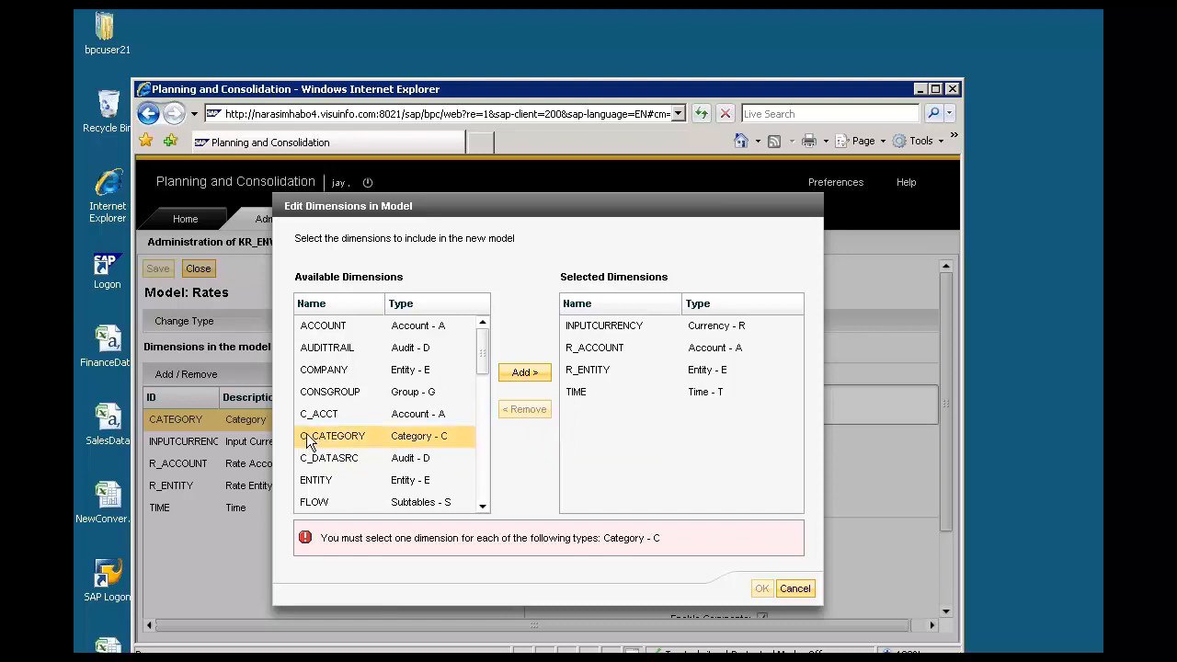
{"action": "left_click", "coordinate": [534, 371]}
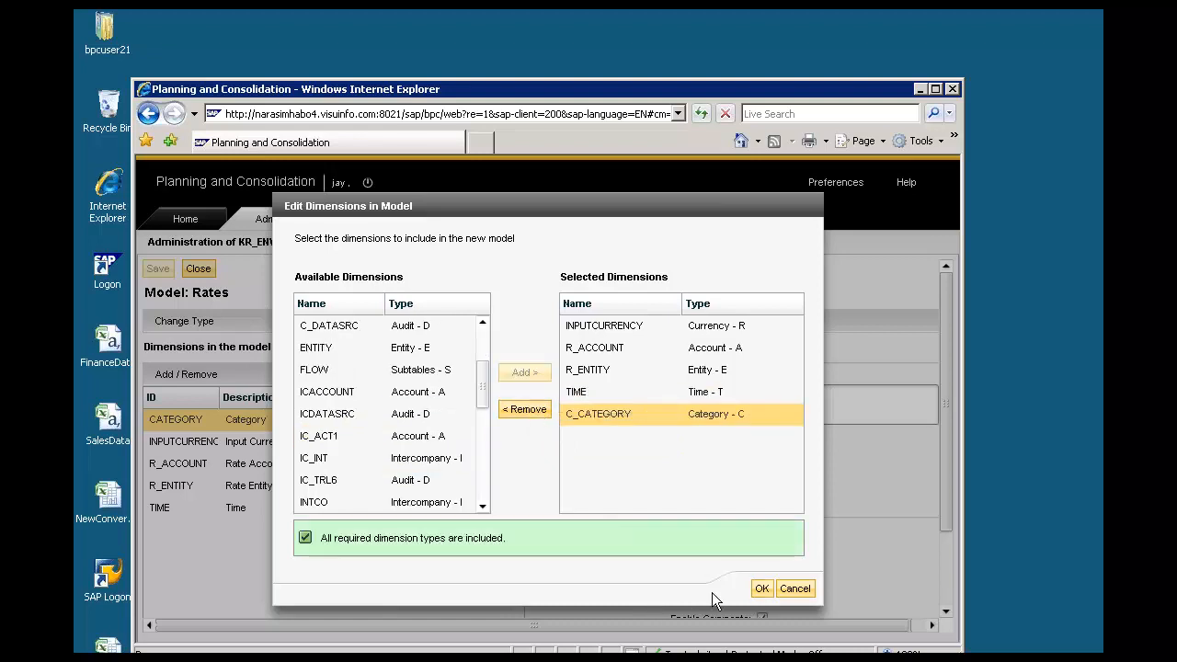
{"action": "left_click", "coordinate": [760, 590]}
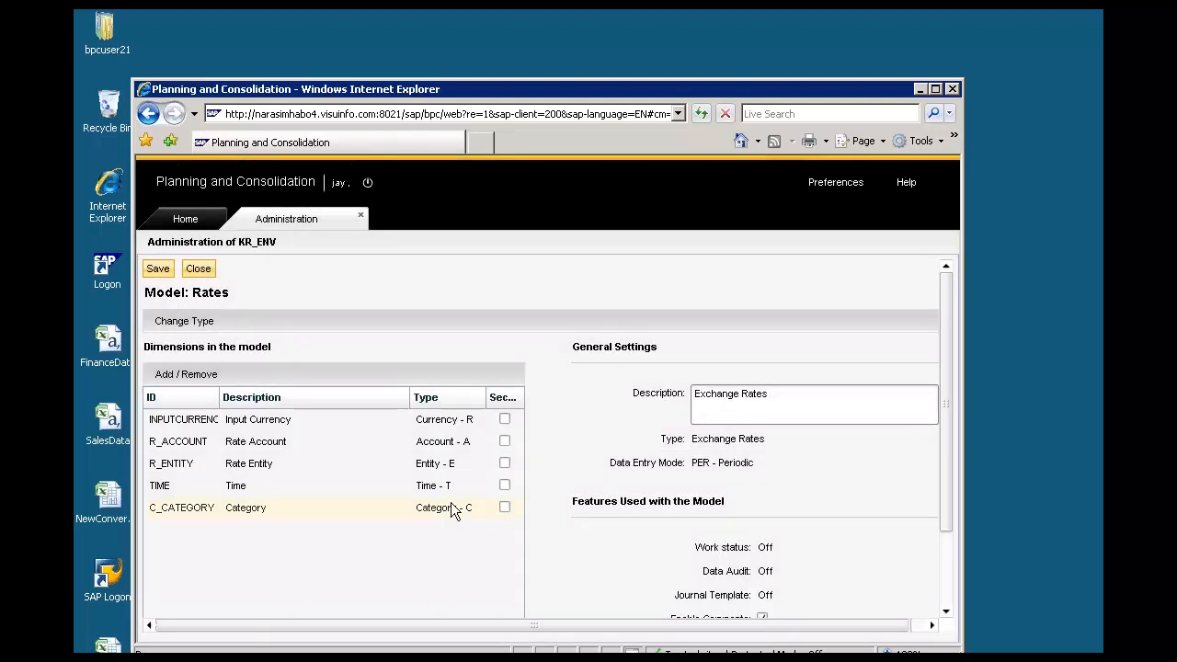
{"action": "left_click", "coordinate": [154, 271]}
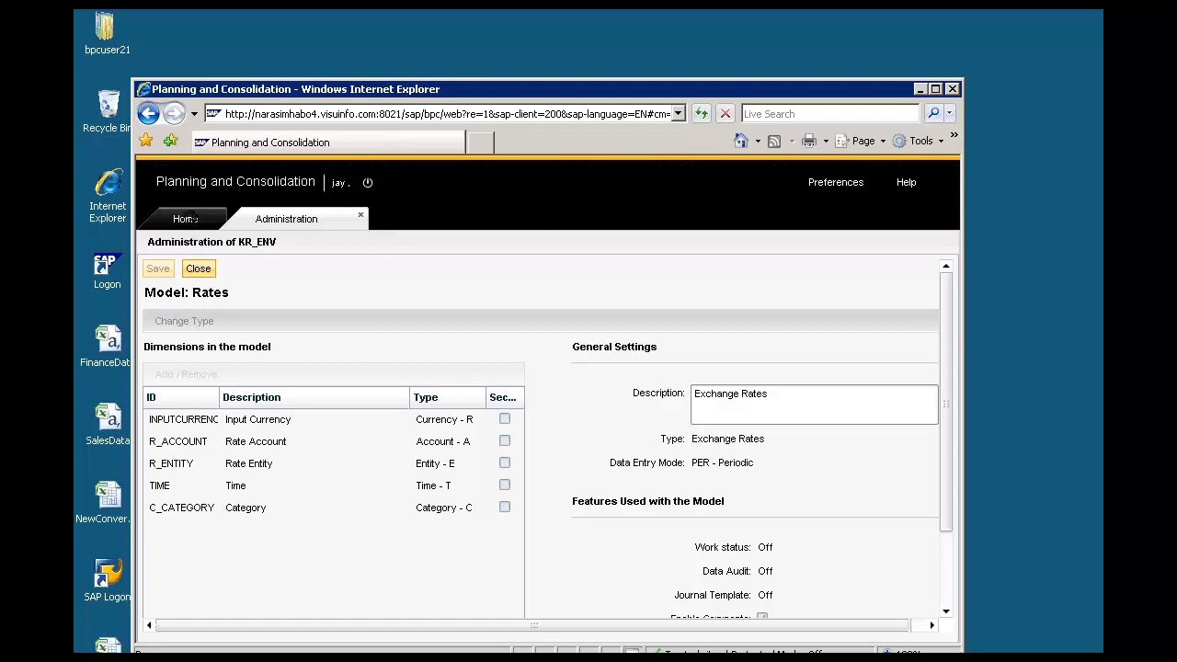
{"action": "left_click", "coordinate": [198, 268]}
Check the member access to the Rates model in the AdminMbrAccPrf data access profile
{"action": "left_click", "coordinate": [148, 338]}
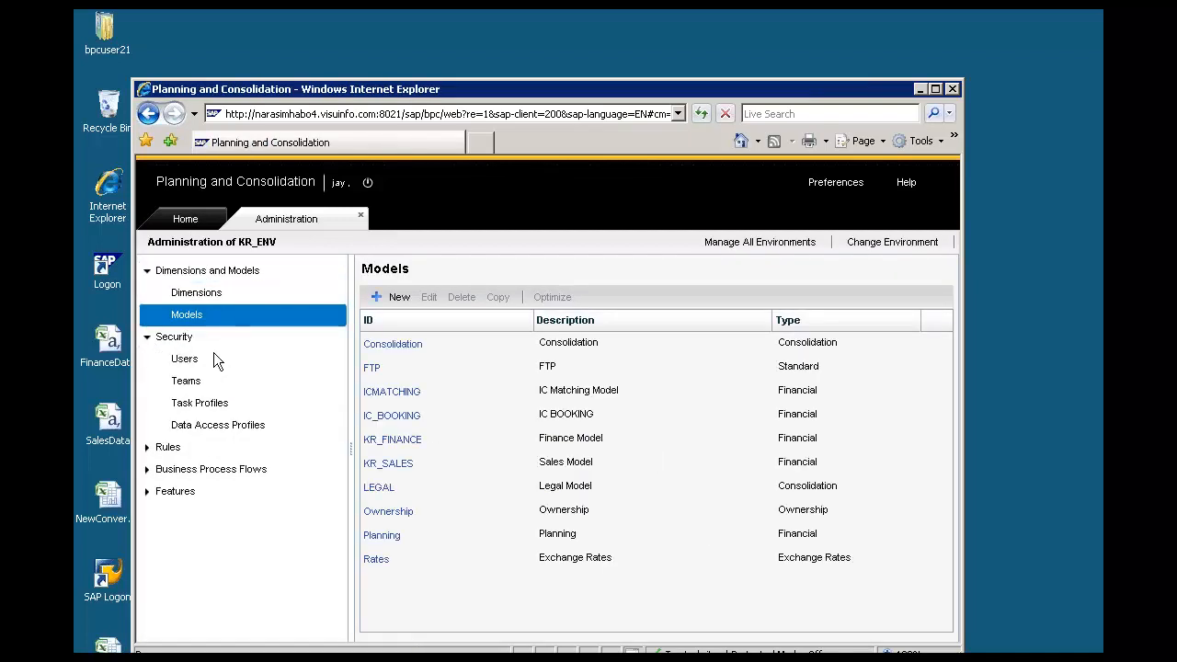
{"action": "left_click", "coordinate": [198, 426]}
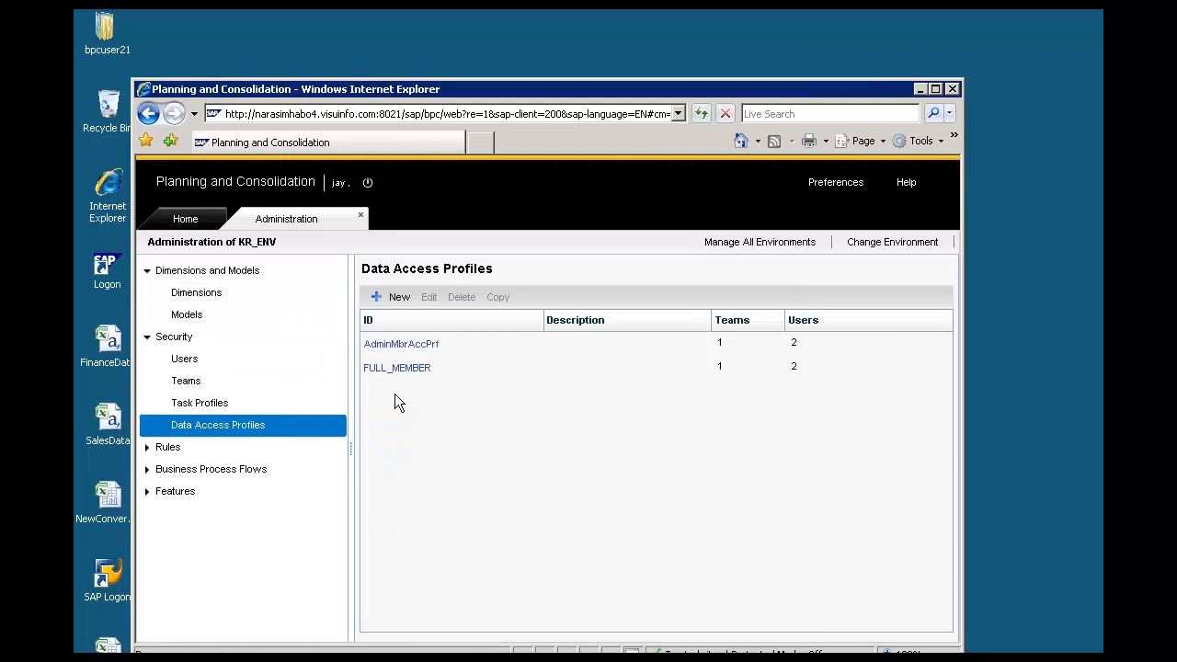
{"action": "left_click", "coordinate": [421, 346]}
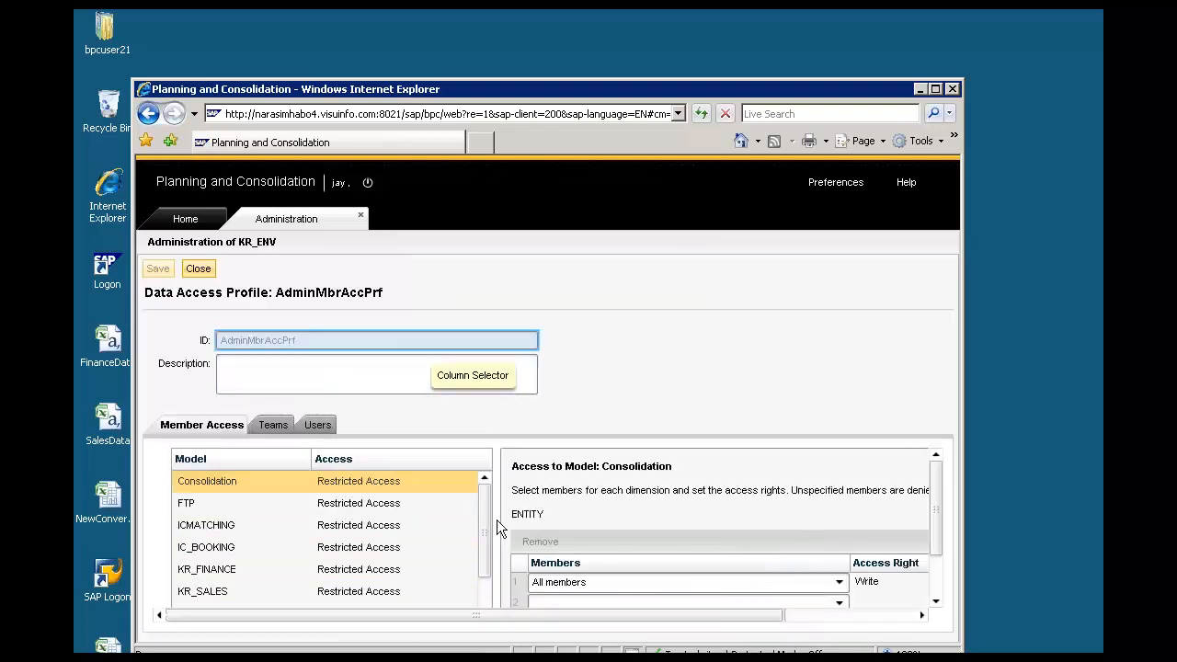
{"action": "scroll", "coordinate": [485, 544], "scroll_direction": "down", "scroll_amount": 1}
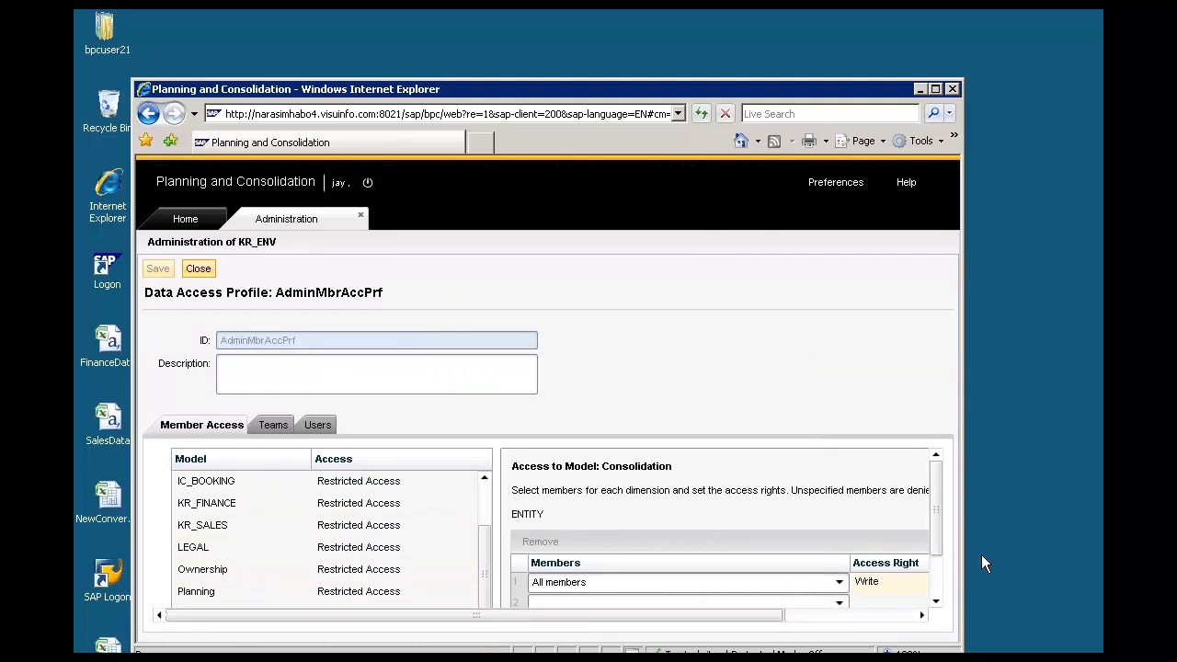
{"action": "left_click_drag", "start_coordinate": [935, 527], "coordinate": [939, 562]}
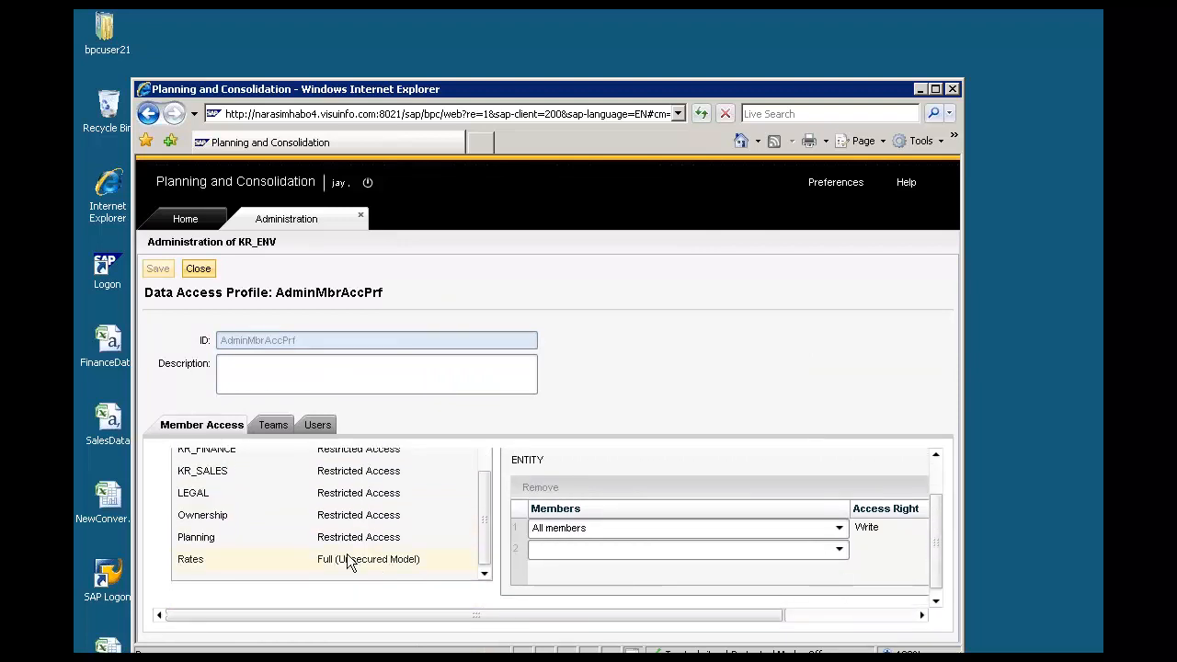
{"action": "left_click", "coordinate": [388, 559]}
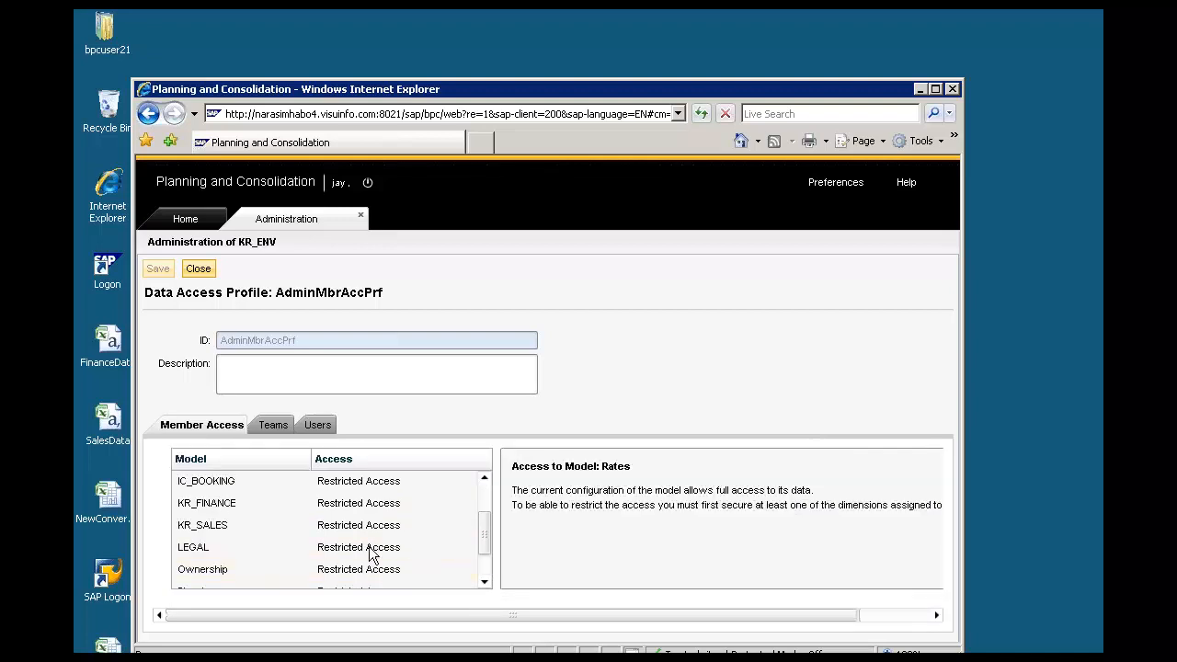
Return to the start page, launch the EPM add-in for Excel and choose the KR_ENV Rates connection
{"action": "left_click", "coordinate": [180, 216]}
{"action": "left_click", "coordinate": [775, 445]}
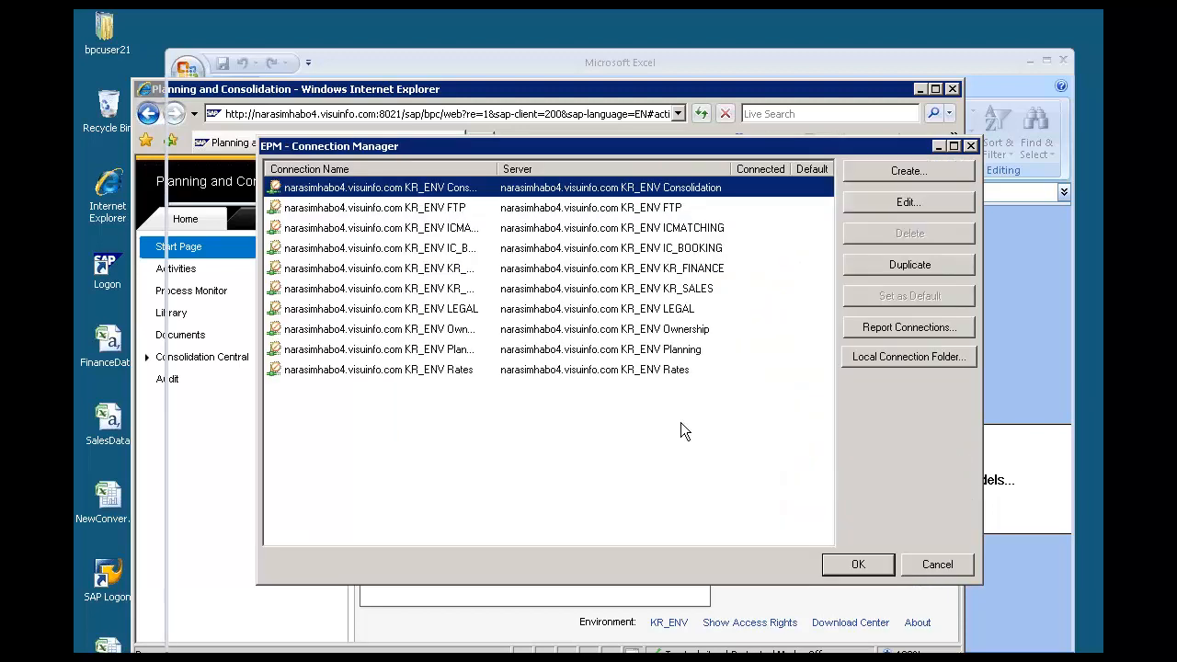
{"action": "left_click", "coordinate": [678, 374]}
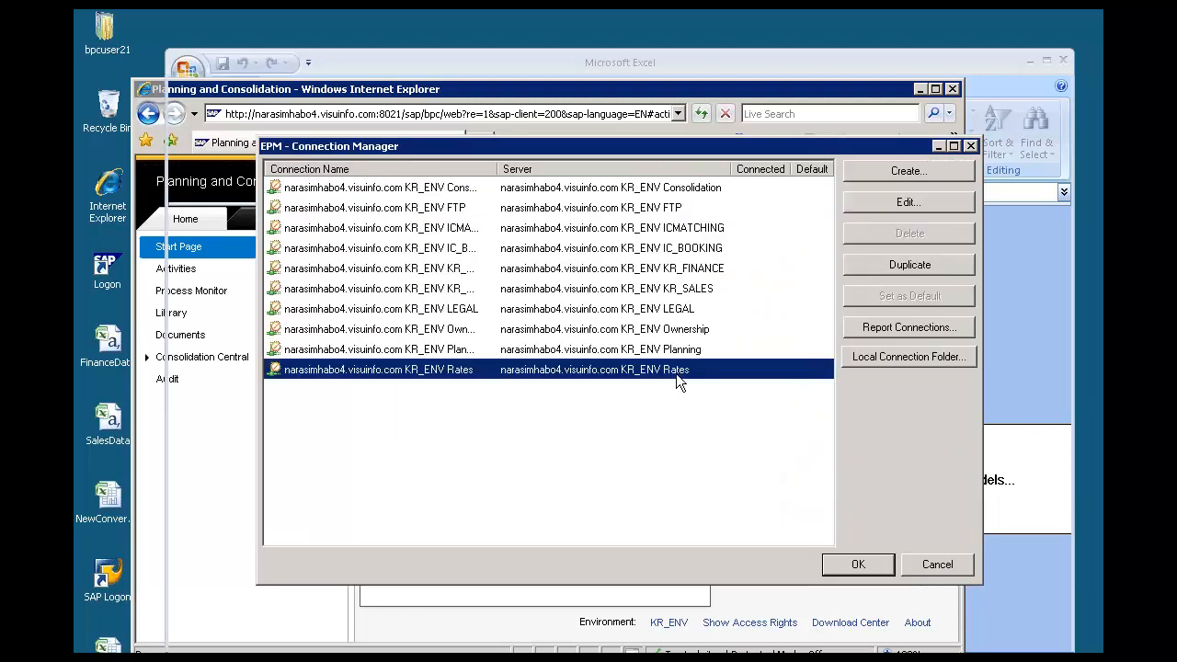
{"action": "left_click", "coordinate": [856, 566]}
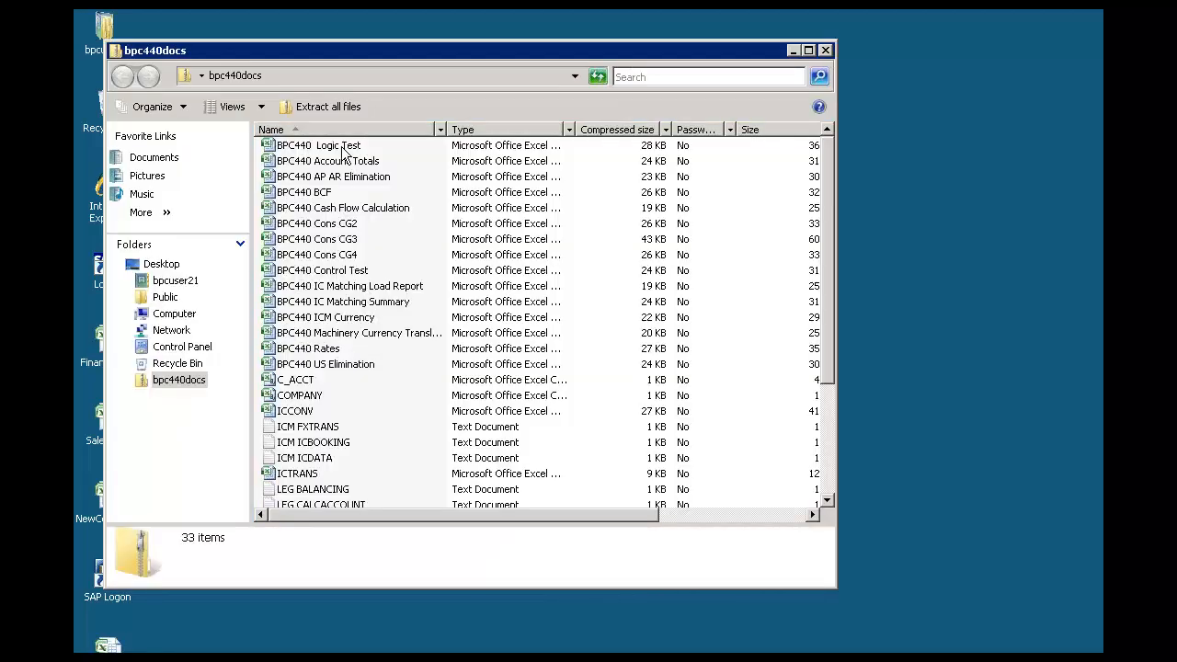
Open the BPC440 Rates workbook from the bpc440docs archive
{"action": "left_click", "coordinate": [328, 176]}
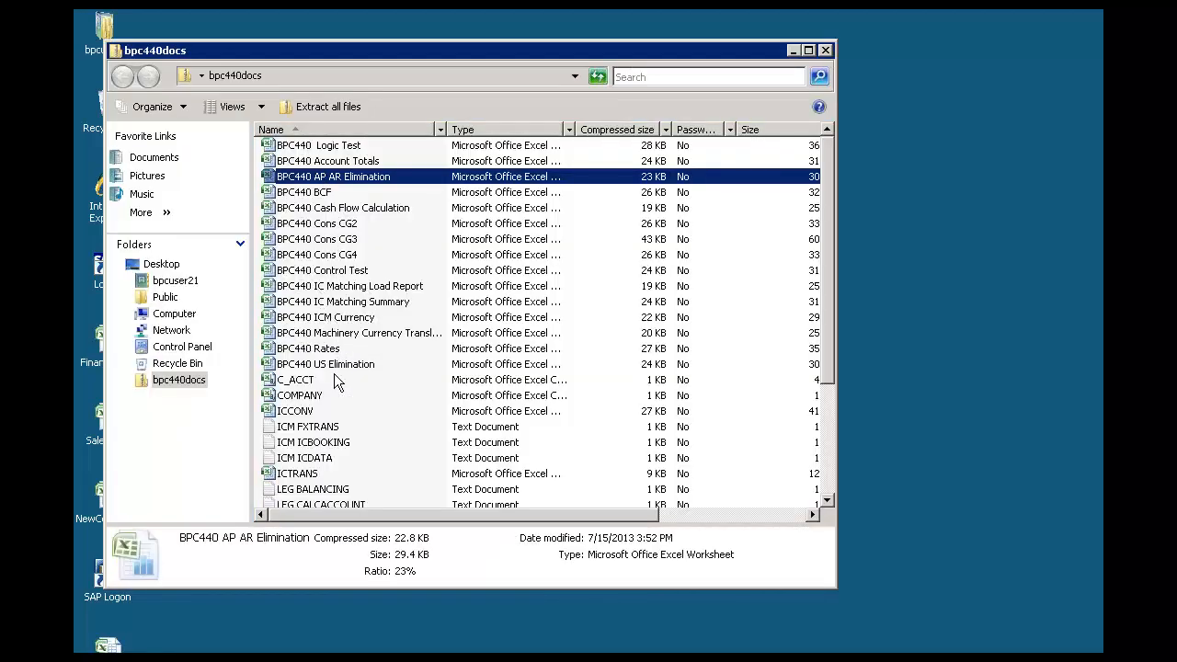
{"action": "left_click", "coordinate": [318, 350]}
{"action": "double_click", "coordinate": [336, 348]}
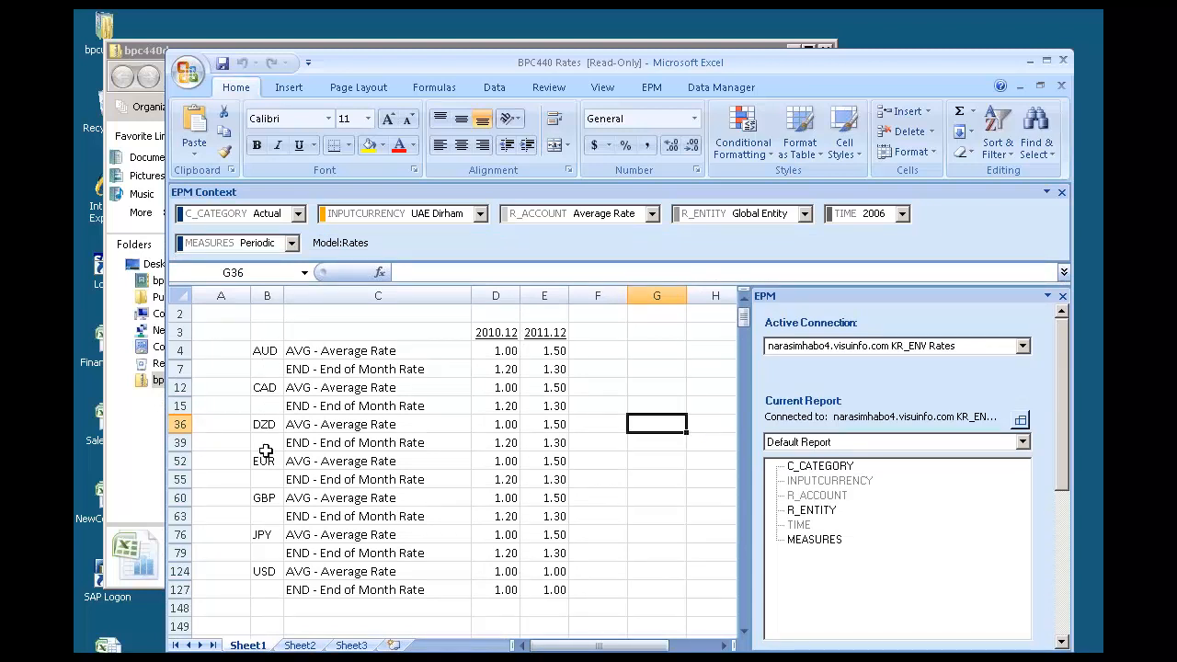
Review the USD and AUD rates for 2010.12 and 2011.12 and the report's row and column axis dimensions
{"action": "left_click", "coordinate": [654, 85]}
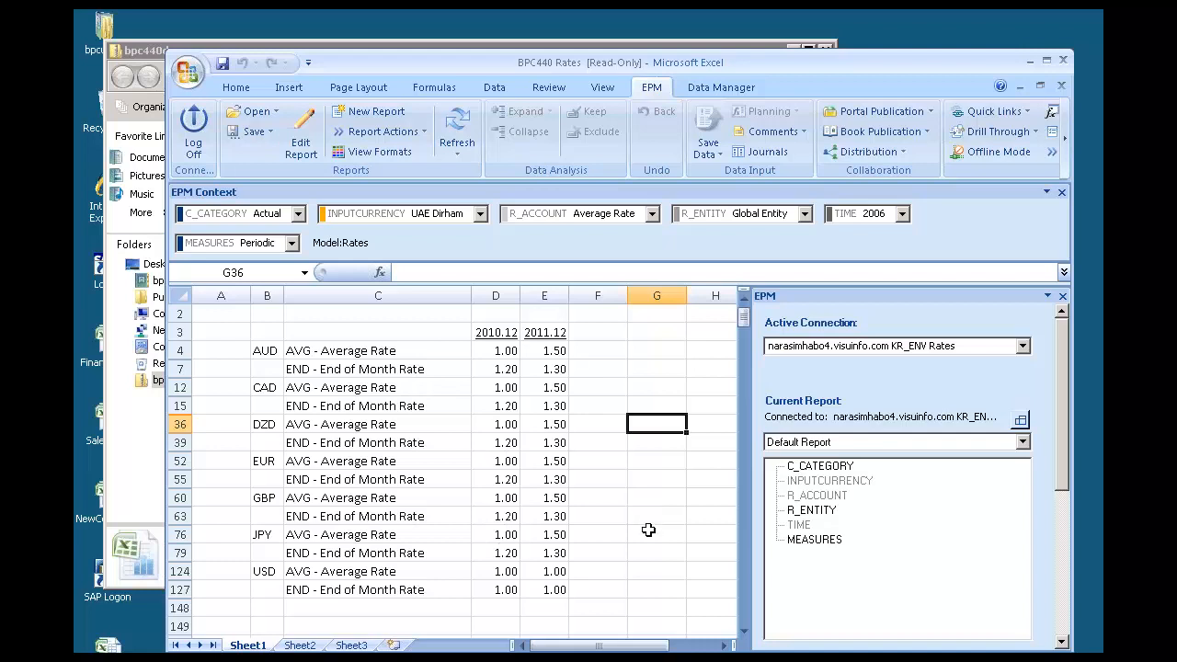
{"action": "left_click", "coordinate": [504, 571]}
{"action": "left_click_drag", "start_coordinate": [512, 585], "coordinate": [540, 591]}
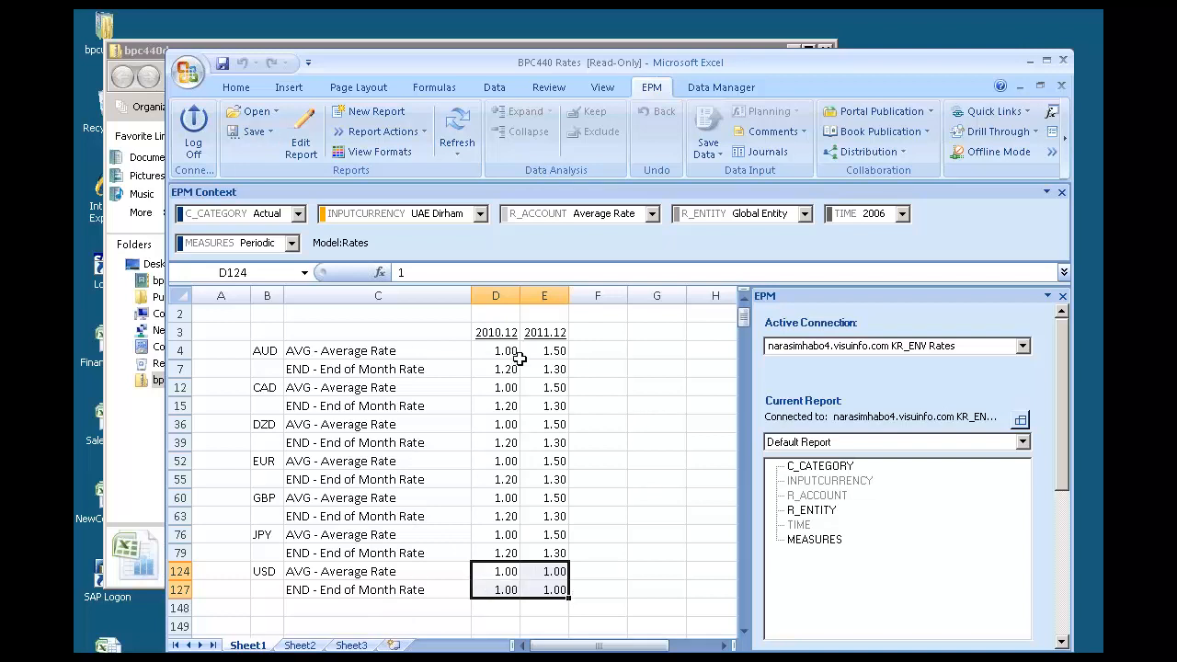
{"action": "left_click", "coordinate": [561, 346]}
{"action": "left_click", "coordinate": [512, 369]}
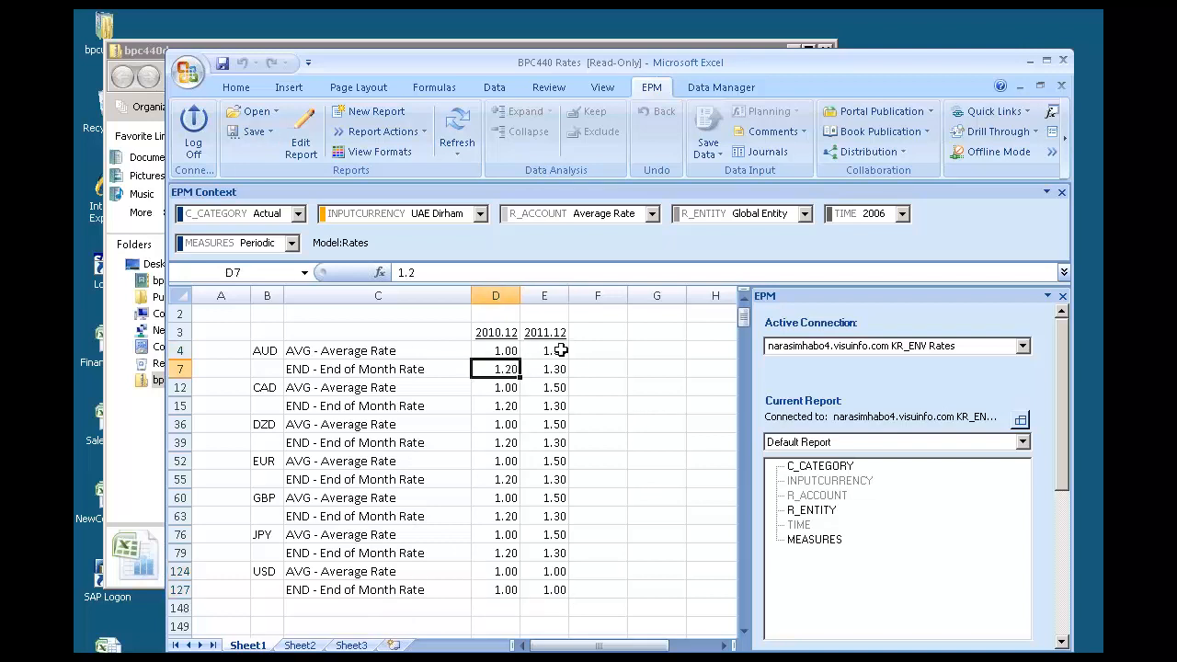
{"action": "left_click", "coordinate": [559, 351]}
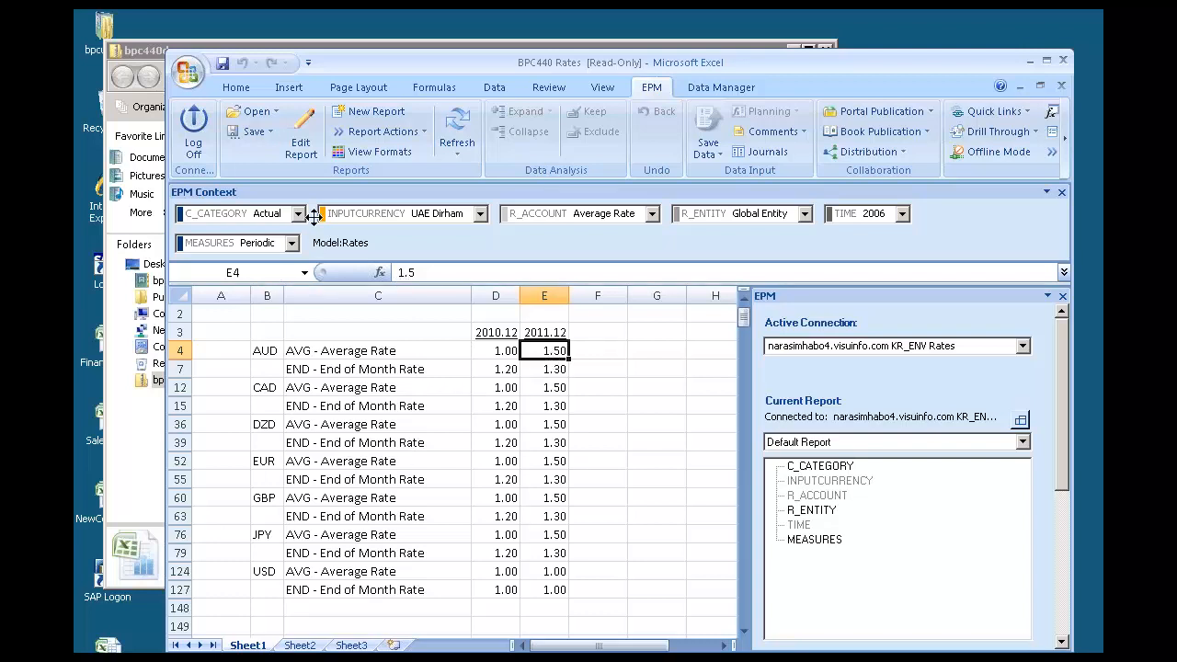
{"action": "left_click", "coordinate": [303, 150]}
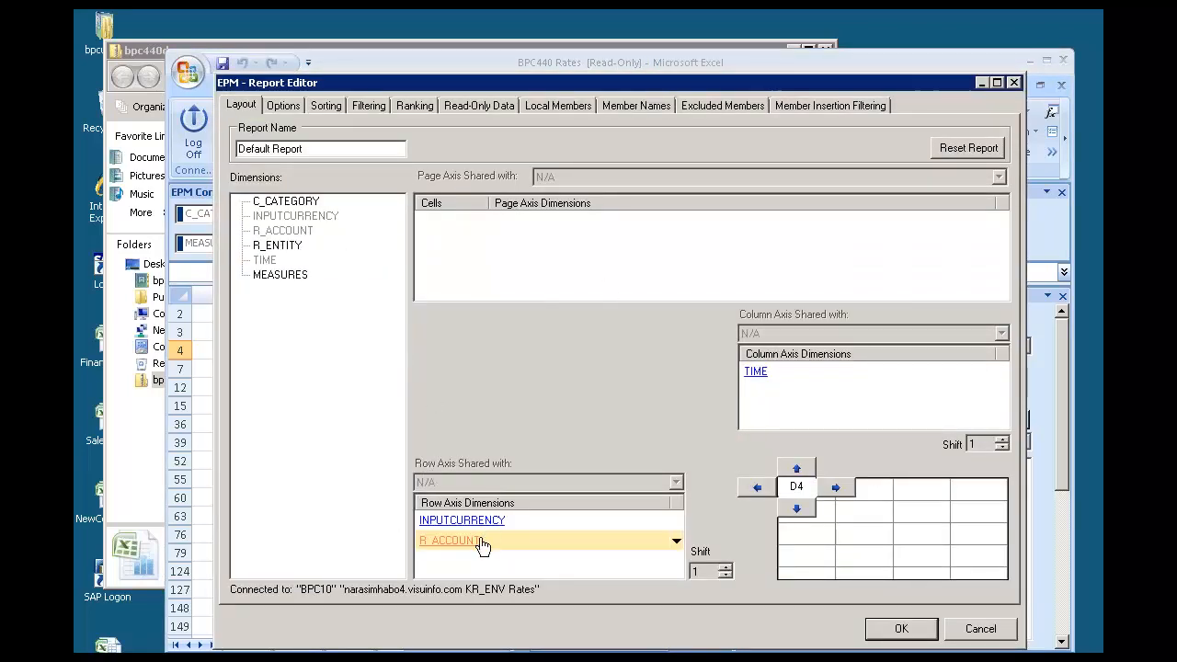
{"action": "left_click", "coordinate": [980, 628]}
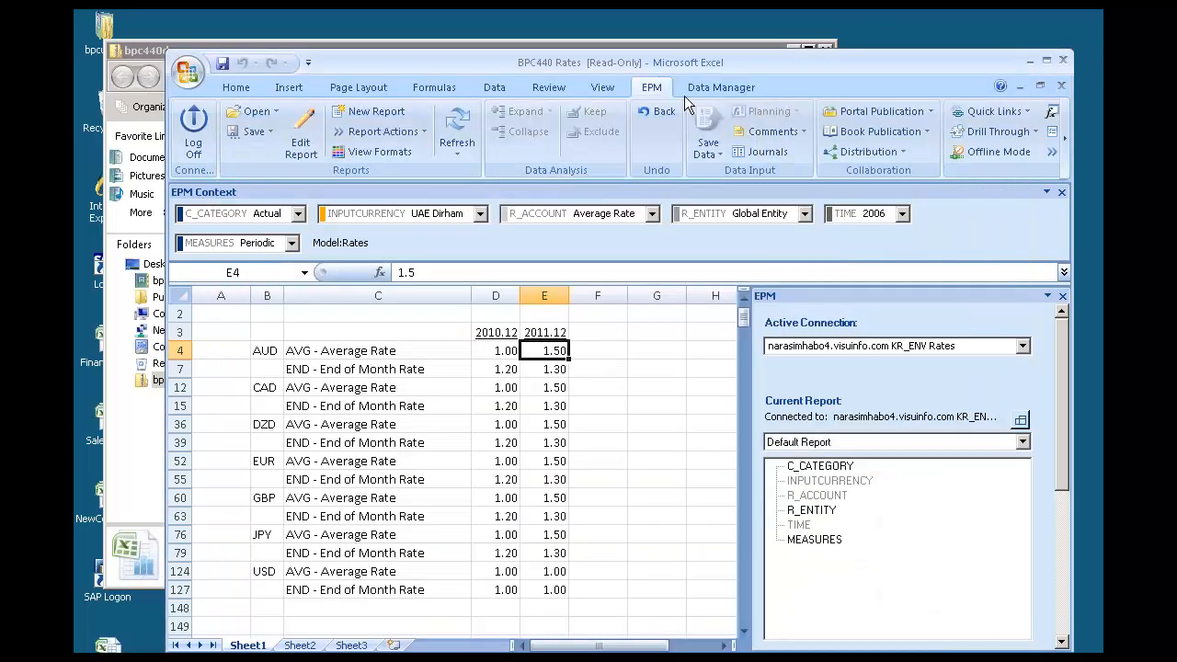
Refresh the rates report and look through its currency and rate account rows
{"action": "left_click", "coordinate": [457, 124]}
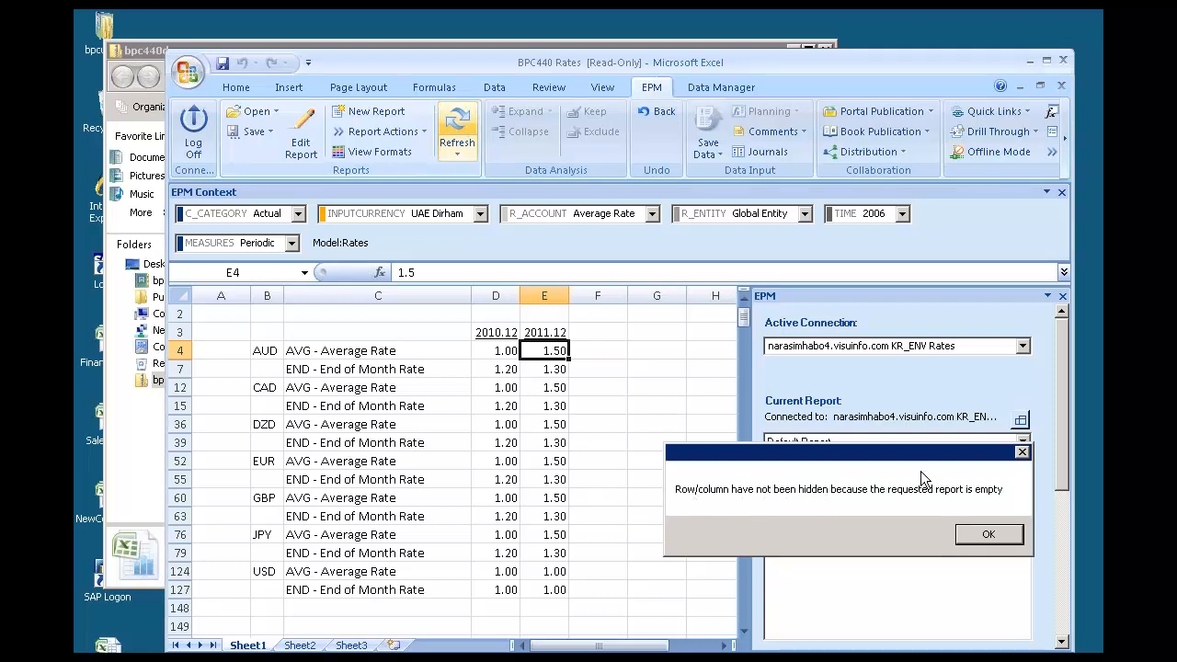
{"action": "left_click", "coordinate": [986, 535]}
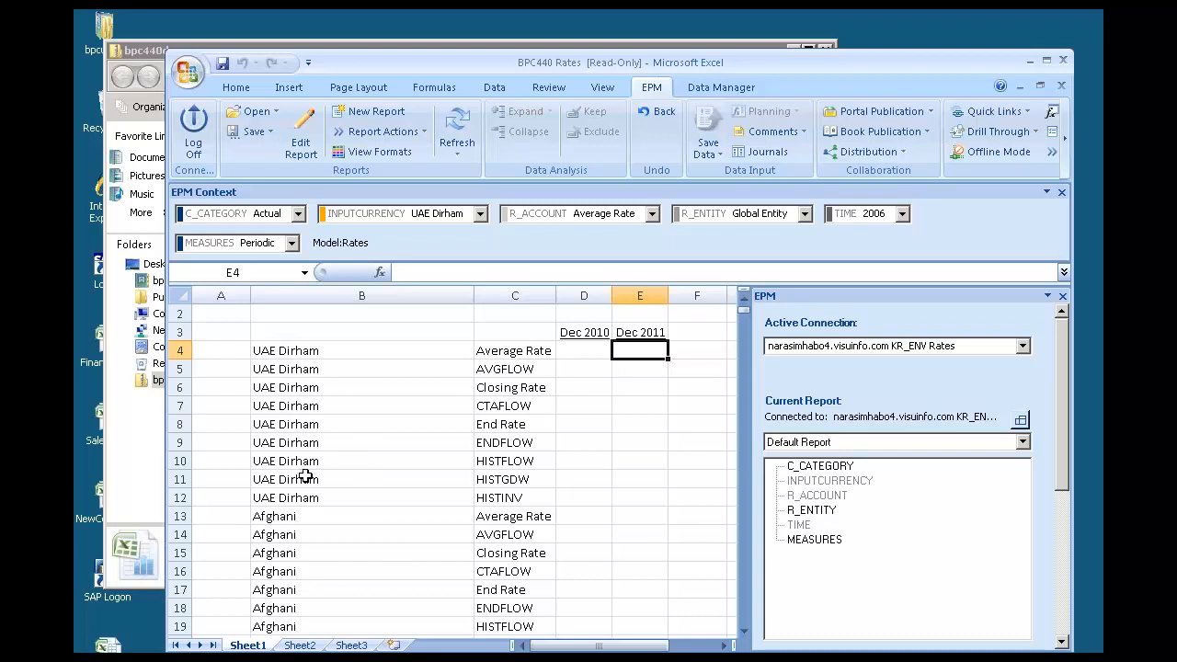
{"action": "scroll", "coordinate": [307, 506], "scroll_direction": "down", "scroll_amount": 5}
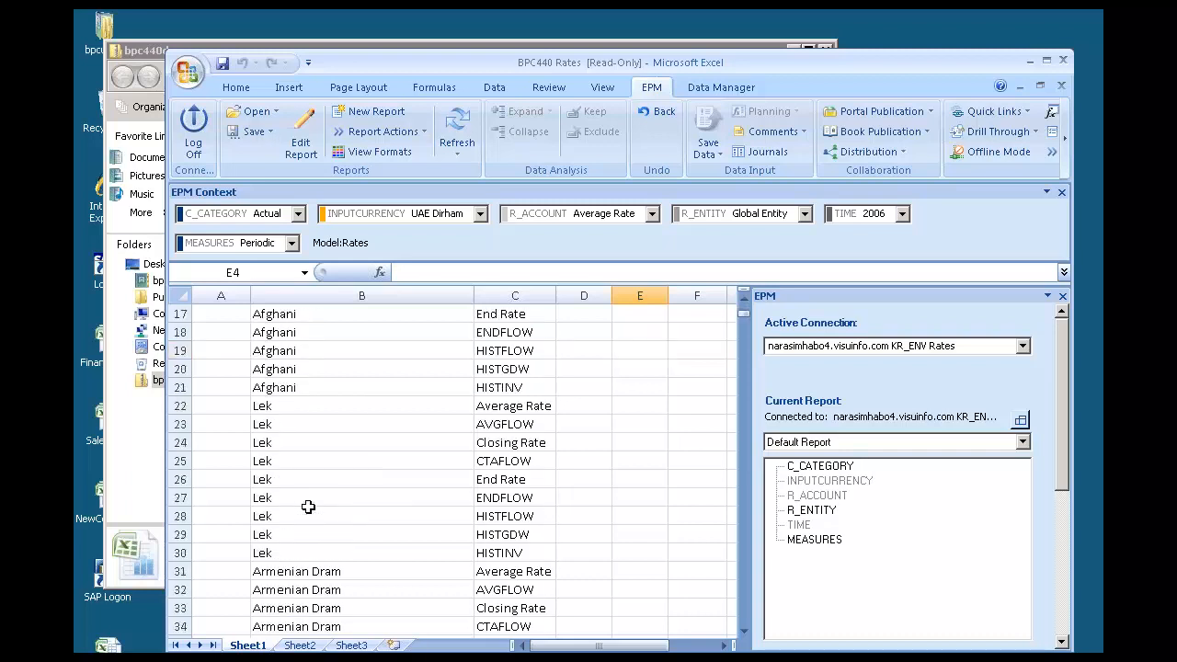
{"action": "scroll", "coordinate": [308, 507], "scroll_direction": "up", "scroll_amount": 5}
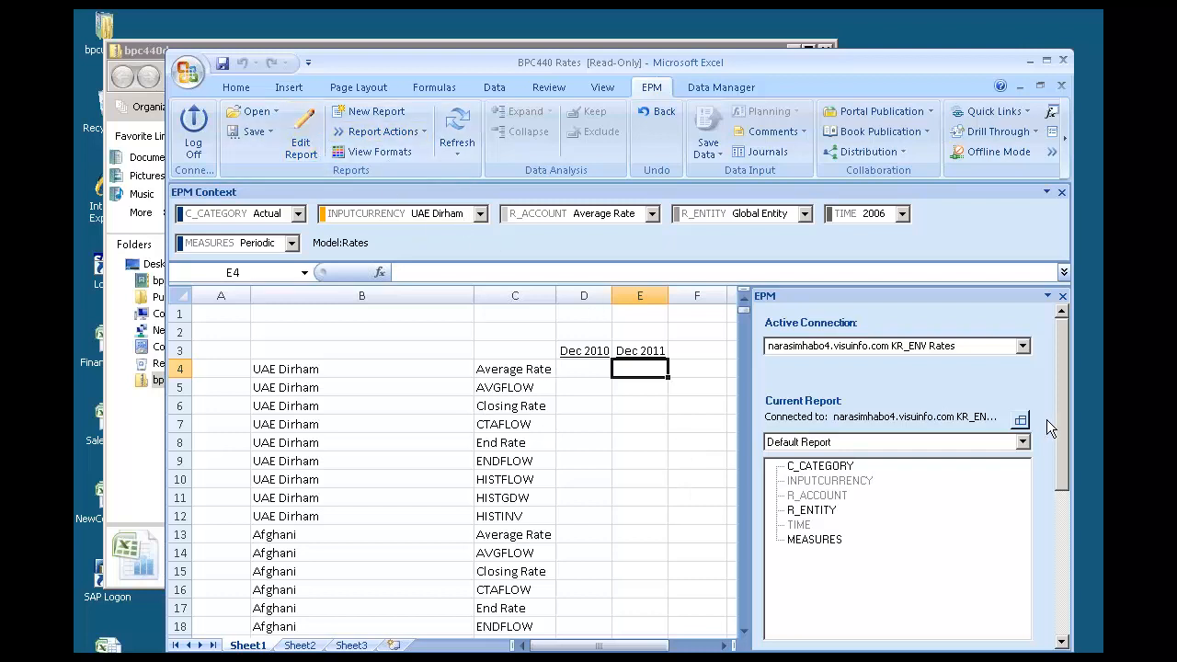
Edit the report, open the member selection for the INPUTCURRENCY row dimension and display its members as currency codes
{"action": "left_click", "coordinate": [301, 138]}
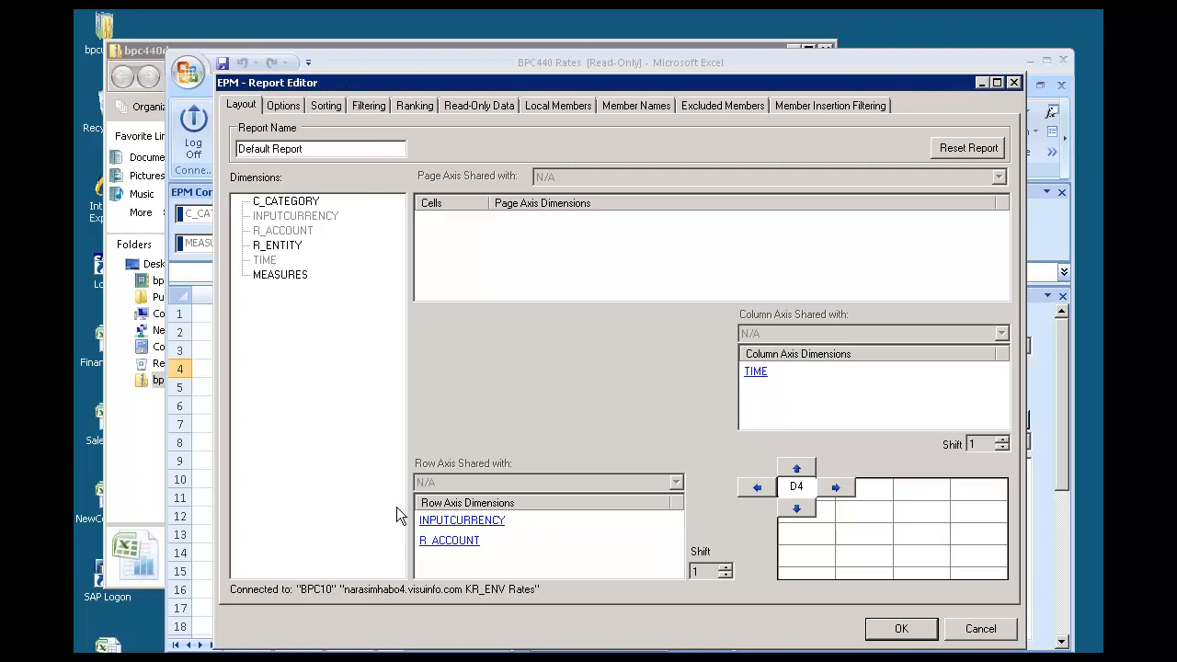
{"action": "left_click", "coordinate": [469, 520]}
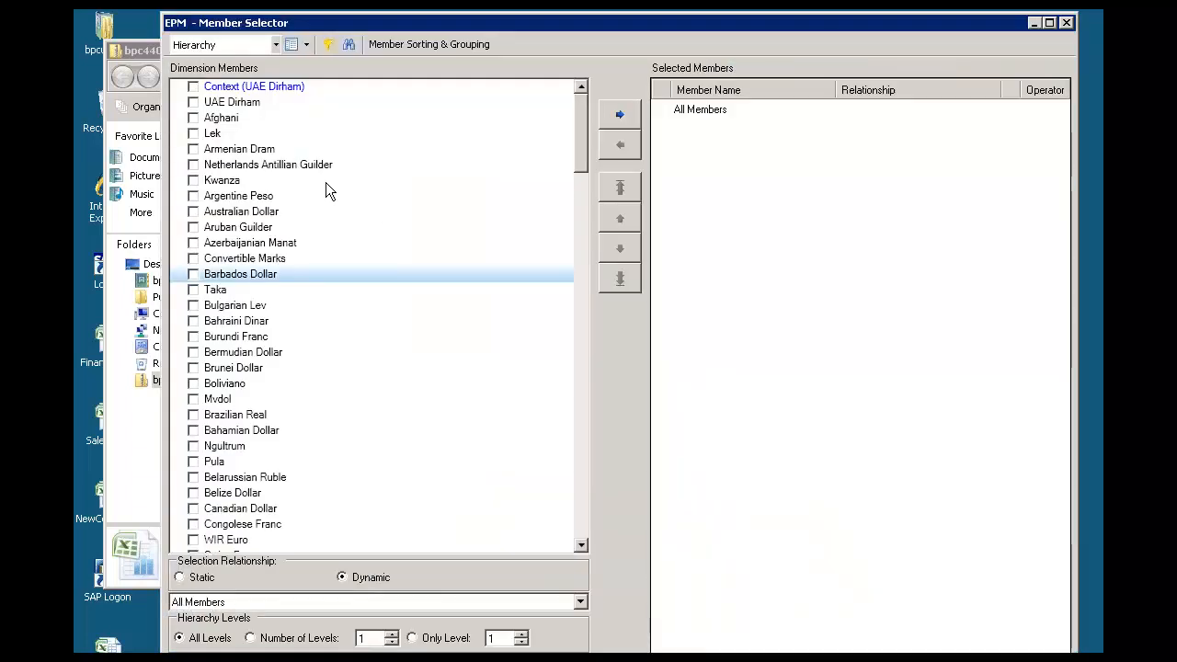
{"action": "left_click", "coordinate": [308, 45]}
{"action": "left_click", "coordinate": [313, 64]}
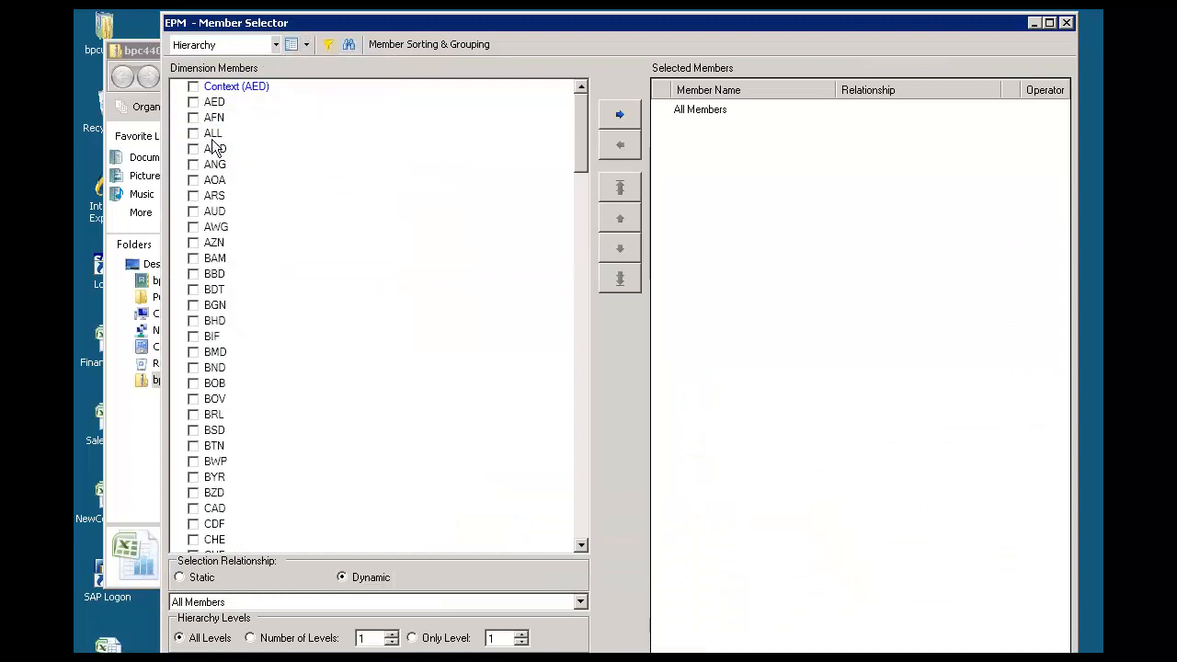
Replace All Members with AUD, CAD, EUR, GBP, JPY and USD as the selected input currencies
{"action": "left_click", "coordinate": [193, 212]}
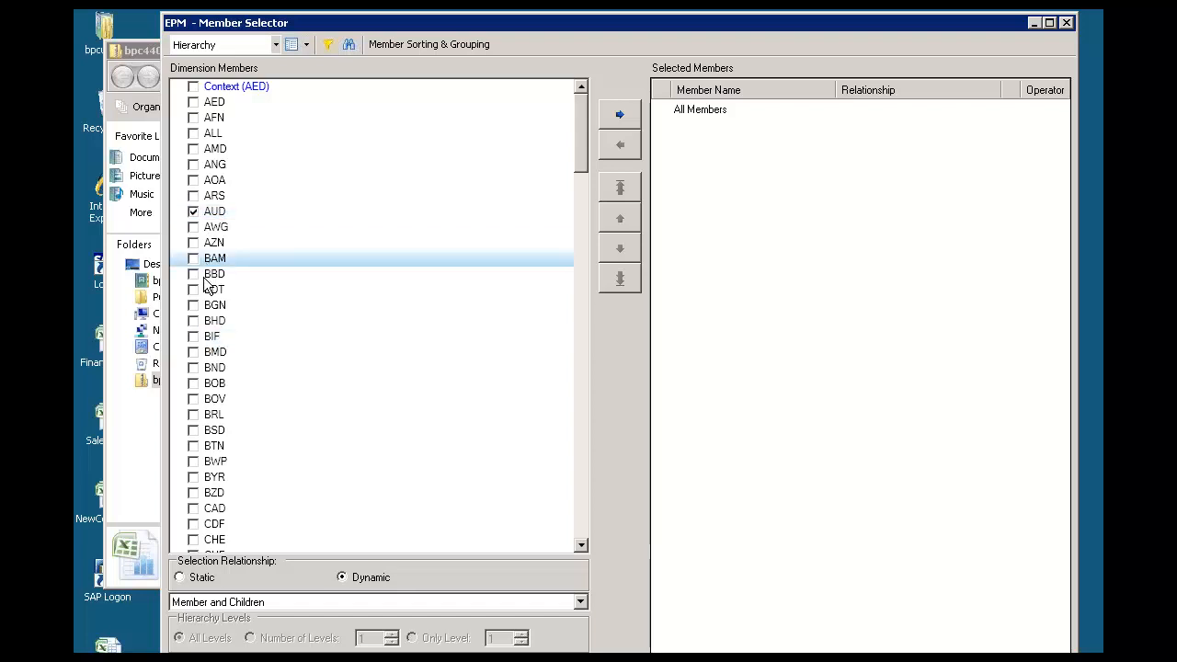
{"action": "left_click", "coordinate": [194, 509]}
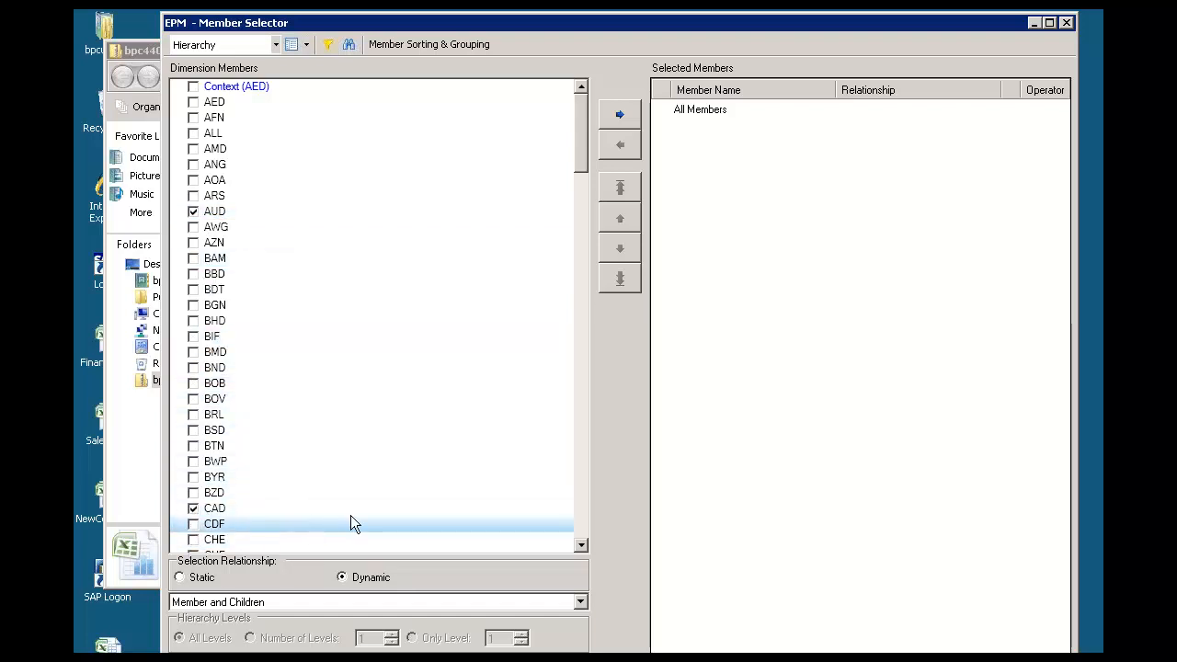
{"action": "left_click_drag", "start_coordinate": [586, 144], "coordinate": [584, 227]}
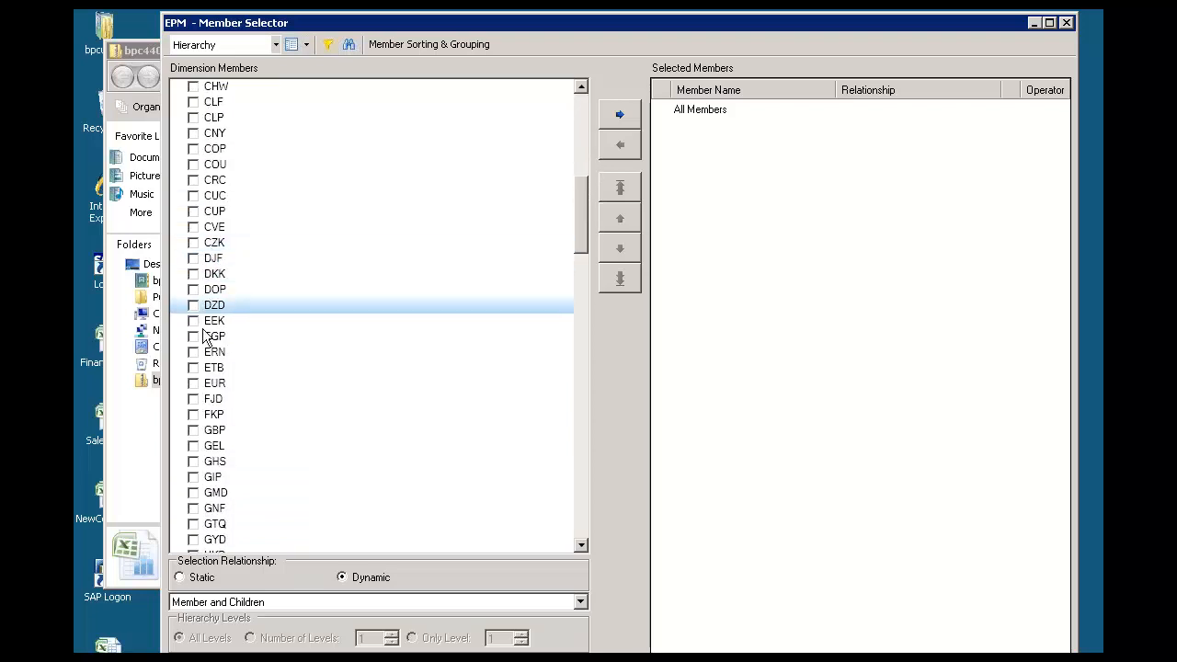
{"action": "left_click", "coordinate": [192, 384]}
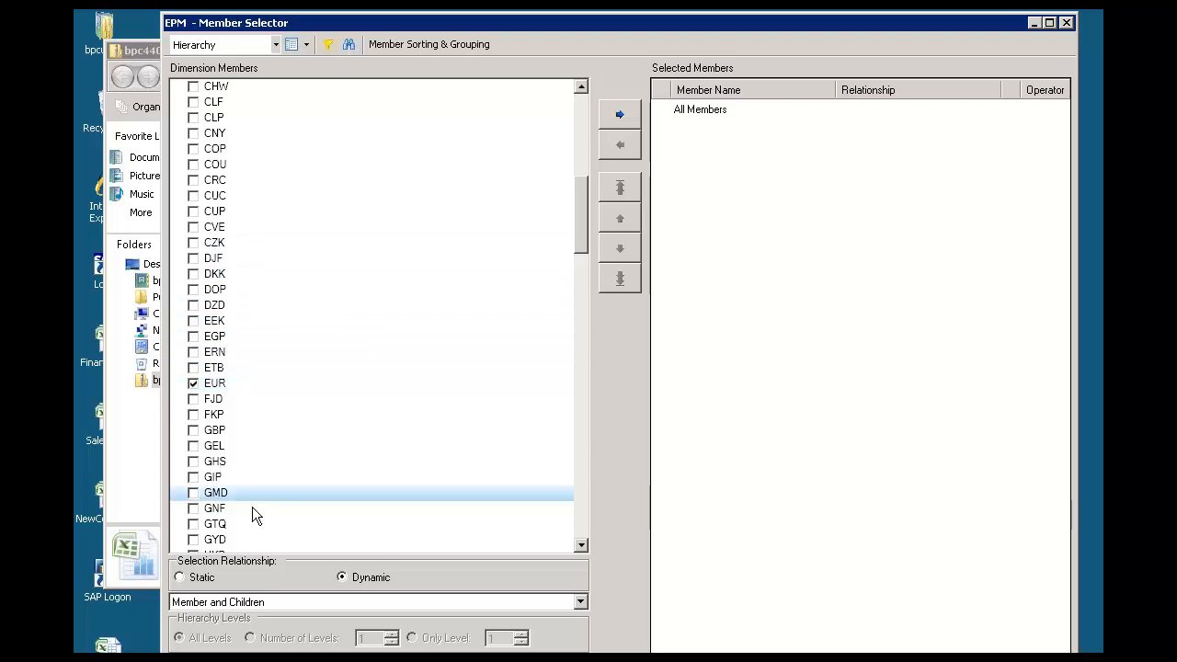
{"action": "left_click", "coordinate": [193, 429]}
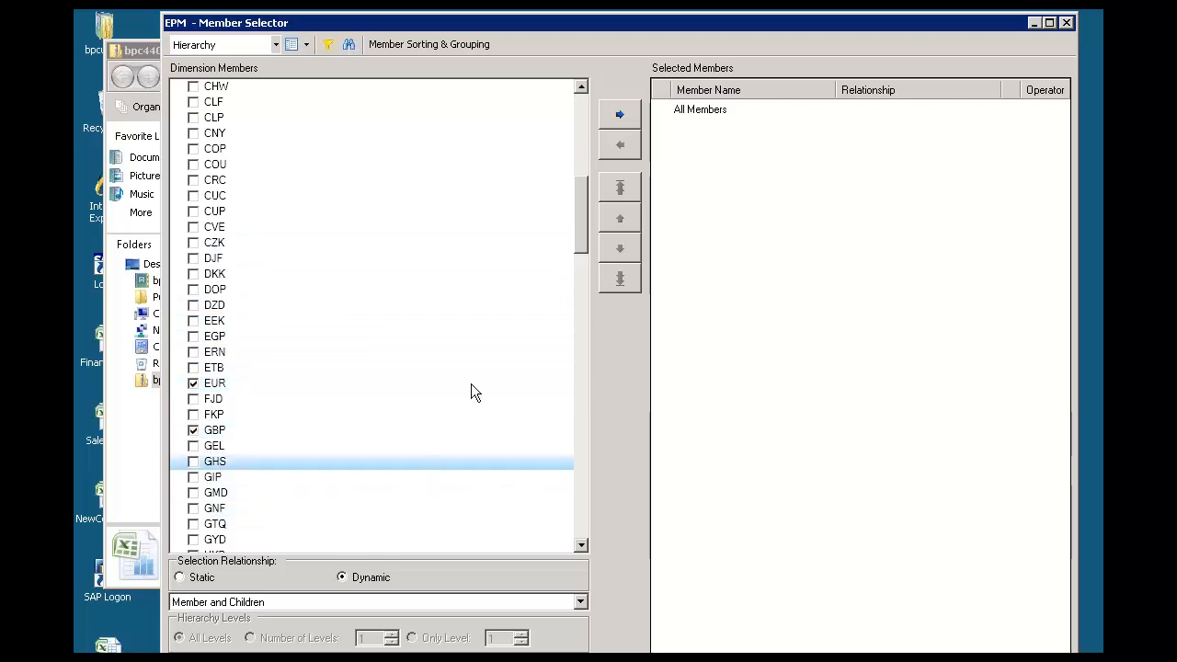
{"action": "left_click_drag", "start_coordinate": [585, 214], "coordinate": [576, 494]}
{"action": "left_click", "coordinate": [193, 384]}
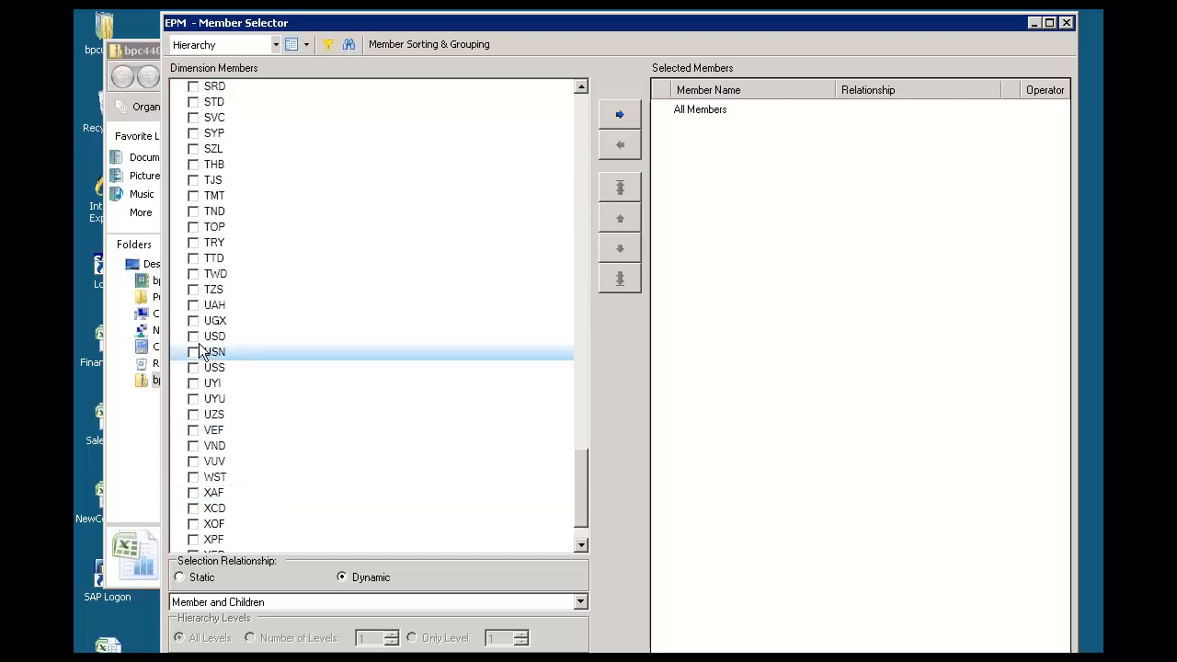
{"action": "left_click", "coordinate": [193, 337]}
{"action": "left_click", "coordinate": [621, 115]}
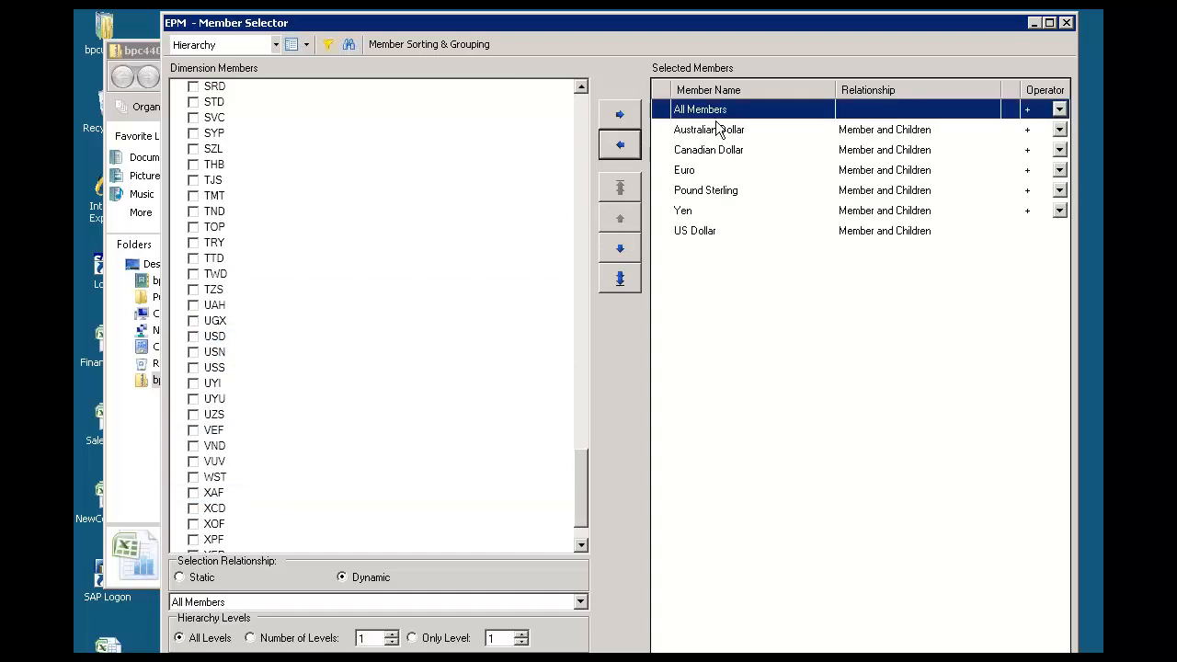
{"action": "left_click", "coordinate": [621, 145]}
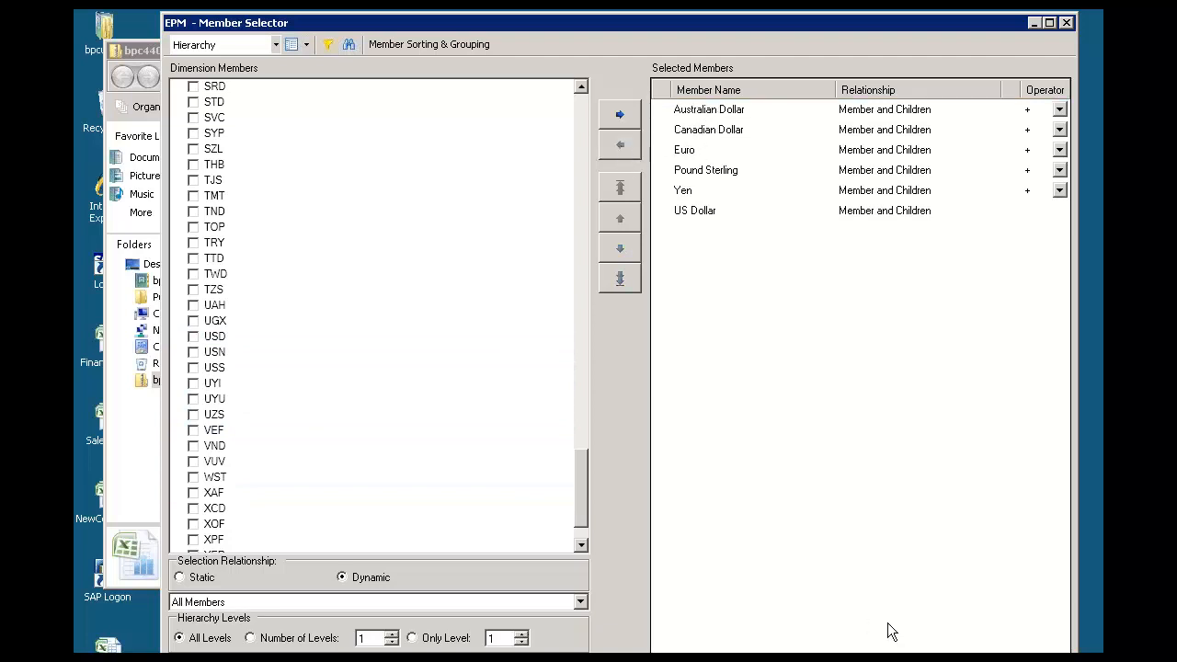
{"action": "left_click", "coordinate": [953, 658]}
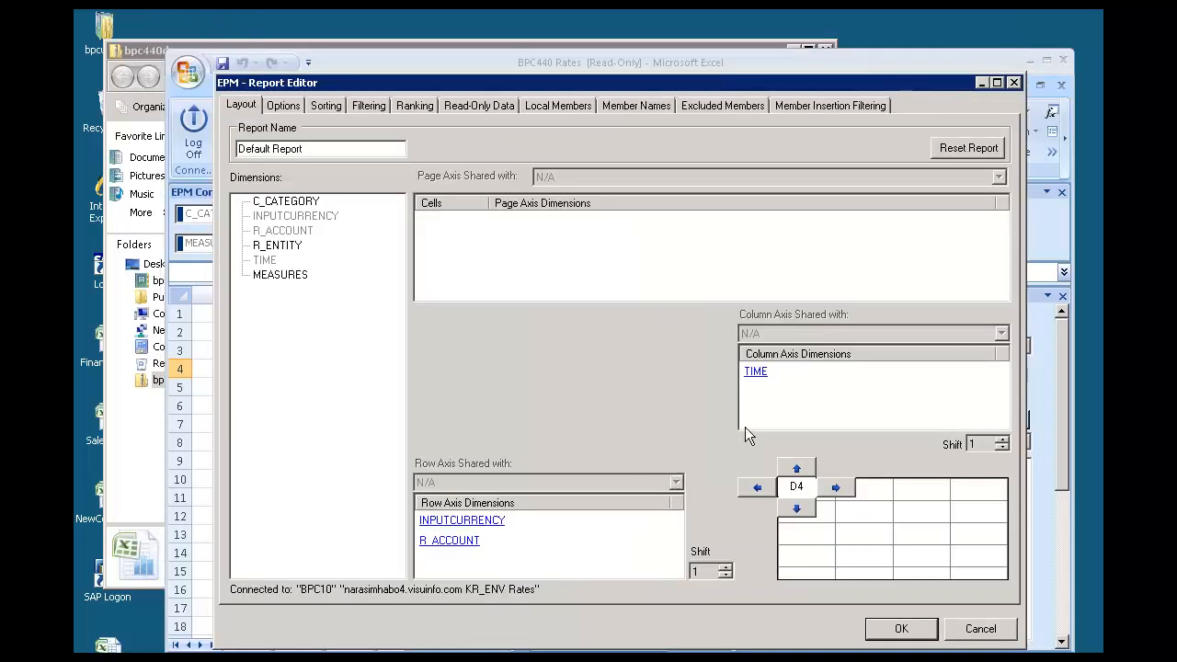
Replace All Members with AVG and END for the R_ACCOUNT row dimension, displaying the members by their codes
{"action": "left_click", "coordinate": [469, 543]}
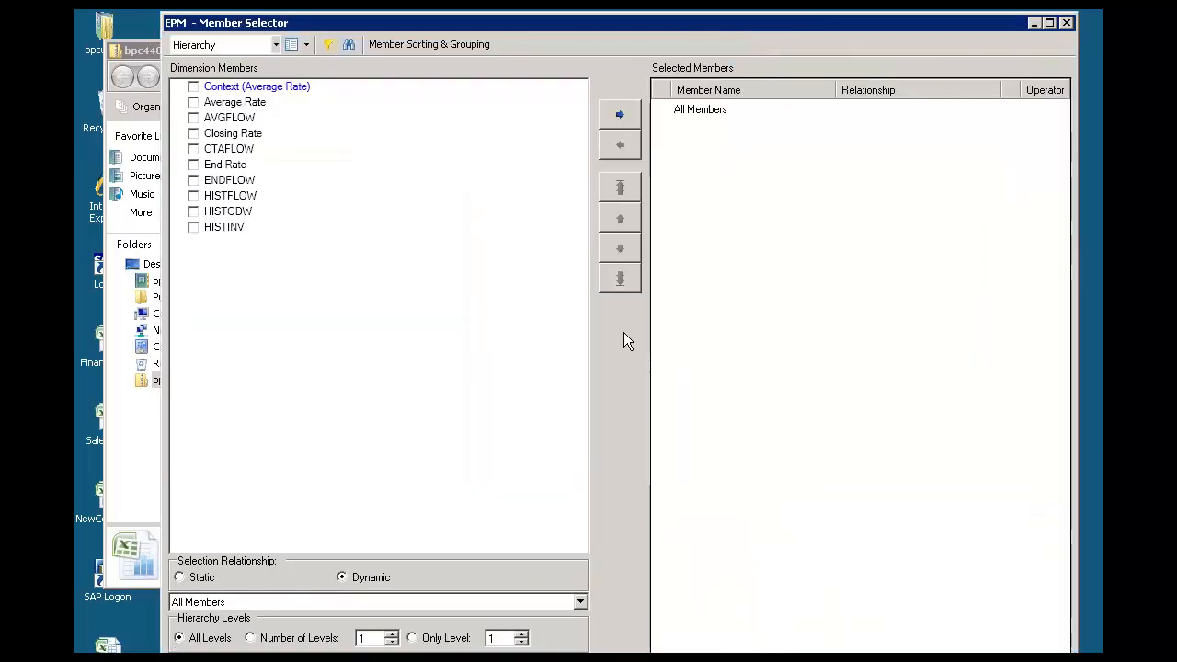
{"action": "left_click", "coordinate": [193, 103]}
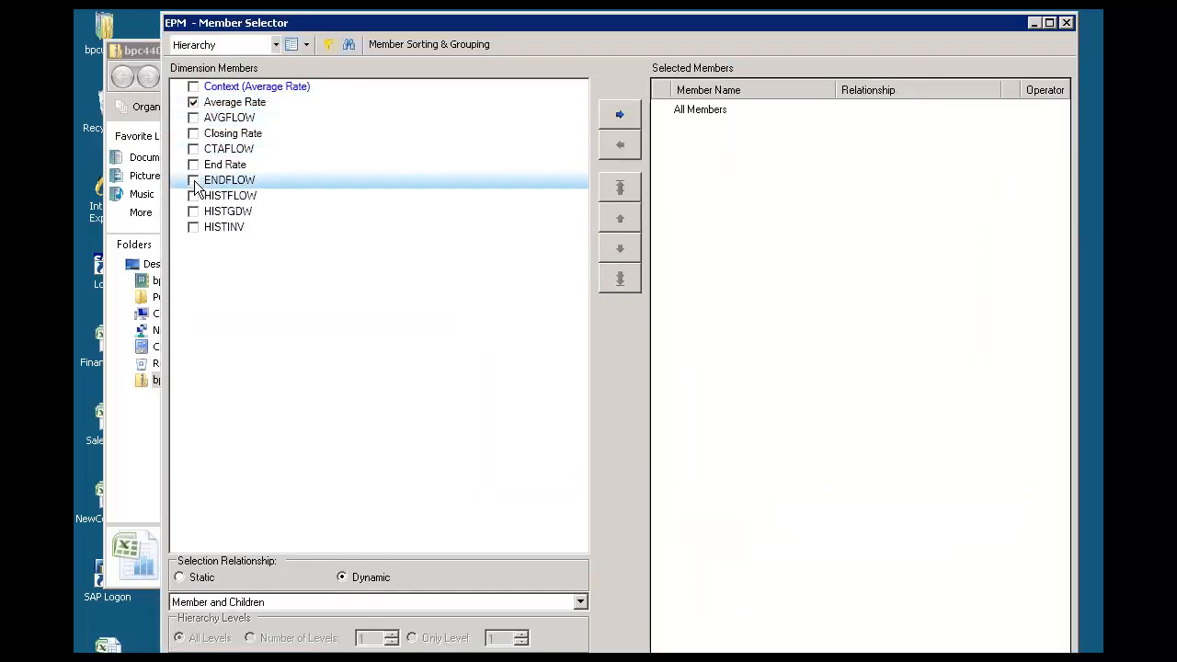
{"action": "left_click", "coordinate": [193, 165]}
{"action": "left_click", "coordinate": [307, 46]}
{"action": "left_click", "coordinate": [322, 63]}
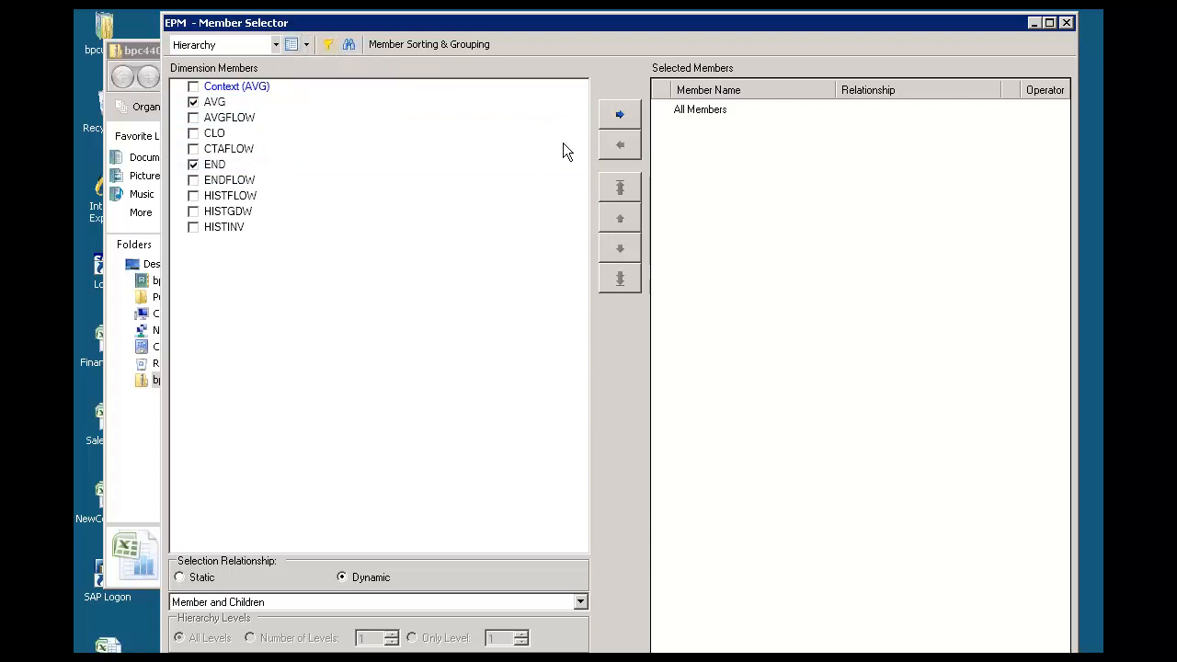
{"action": "left_click", "coordinate": [619, 115]}
{"action": "left_click", "coordinate": [620, 144]}
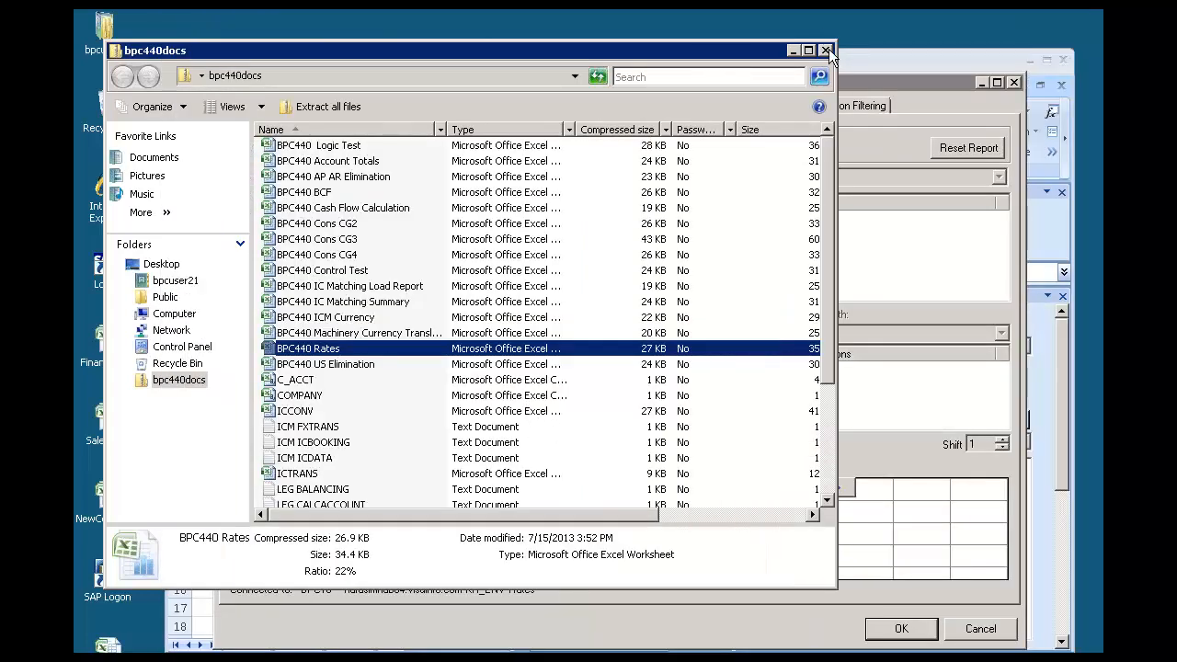
Close the bpc440docs archive window and apply the report changes to the sheet
{"action": "left_click", "coordinate": [826, 50]}
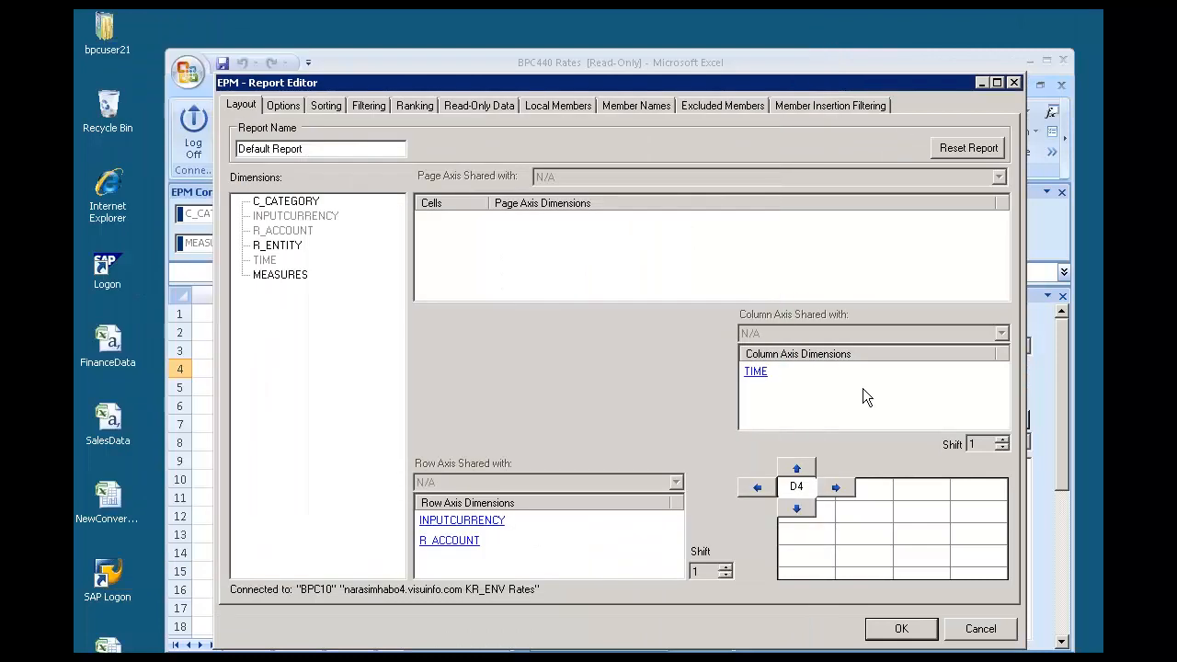
{"action": "left_click", "coordinate": [907, 629]}
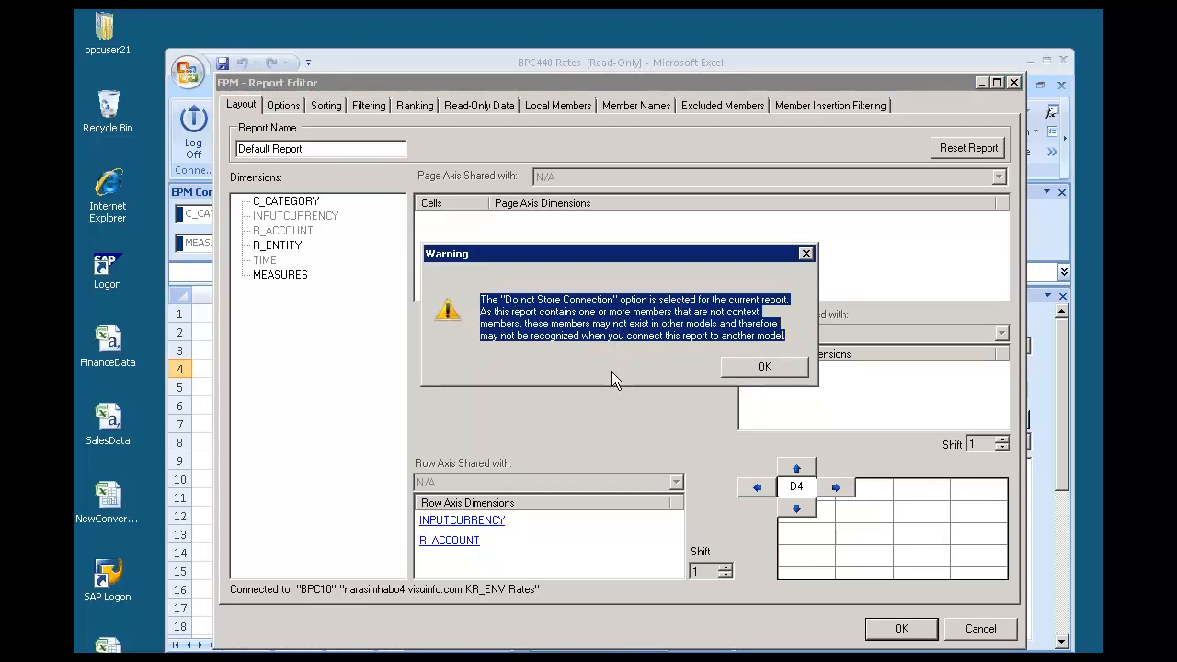
{"action": "left_click", "coordinate": [766, 368]}
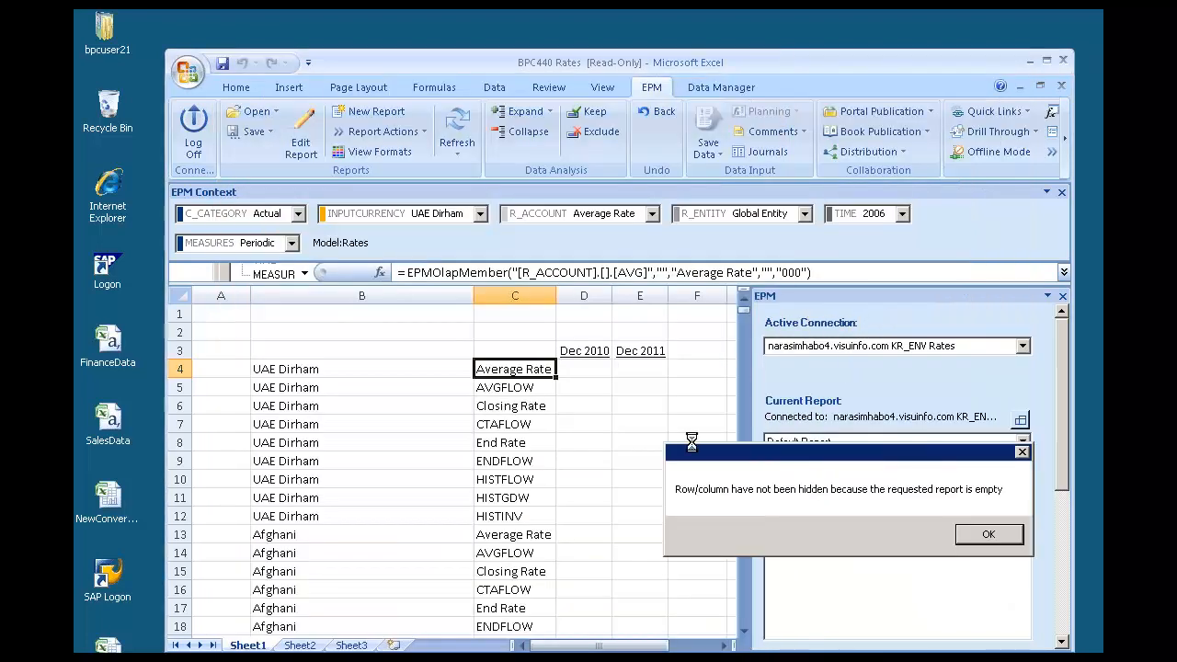
{"action": "left_click", "coordinate": [988, 534]}
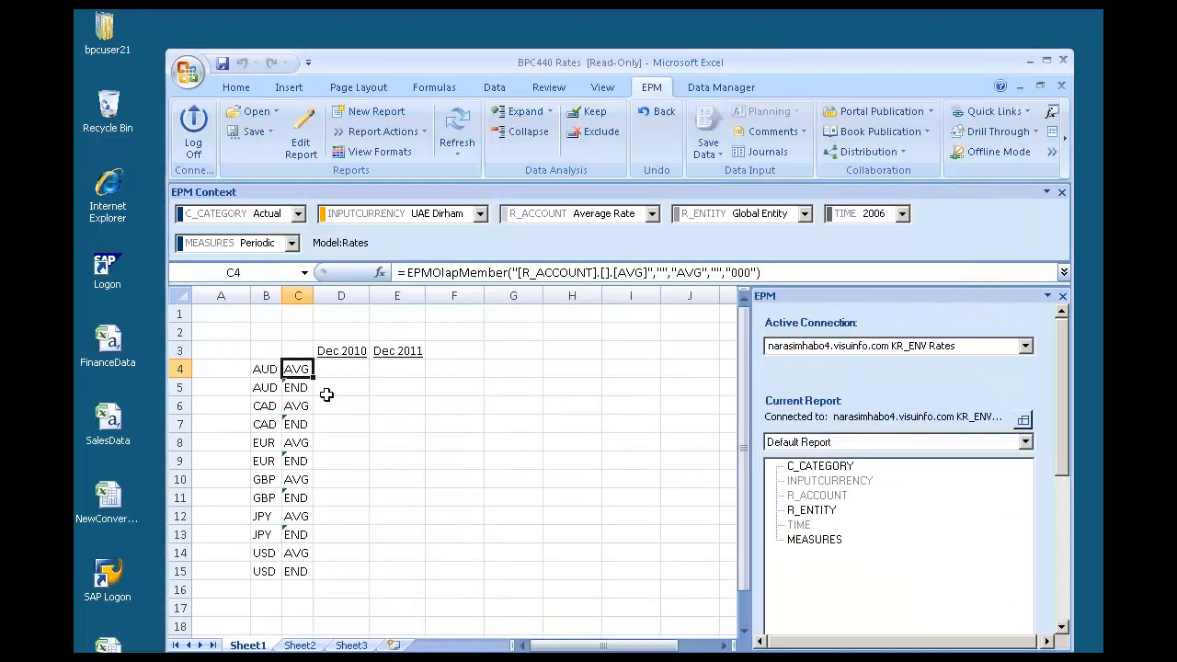
Enter 1 for the USD average and end rates in both Dec 2010 and Dec 2011
{"action": "left_click_drag", "start_coordinate": [335, 374], "coordinate": [394, 572]}
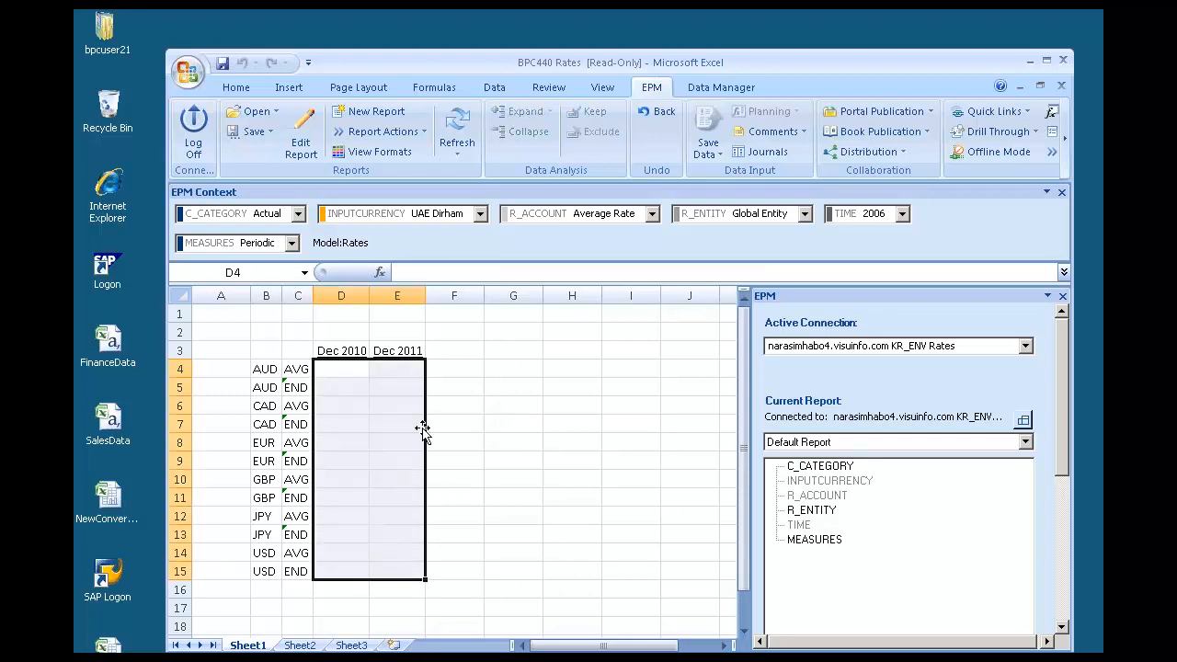
{"action": "left_click", "coordinate": [349, 371]}
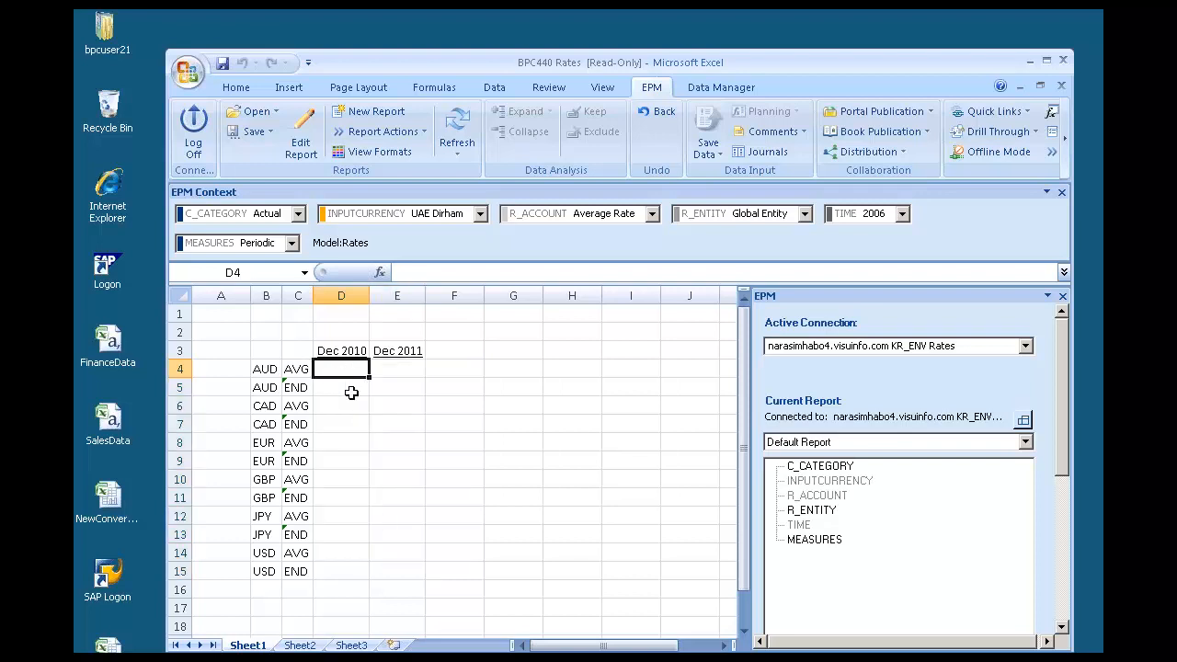
{"action": "left_click", "coordinate": [355, 553]}
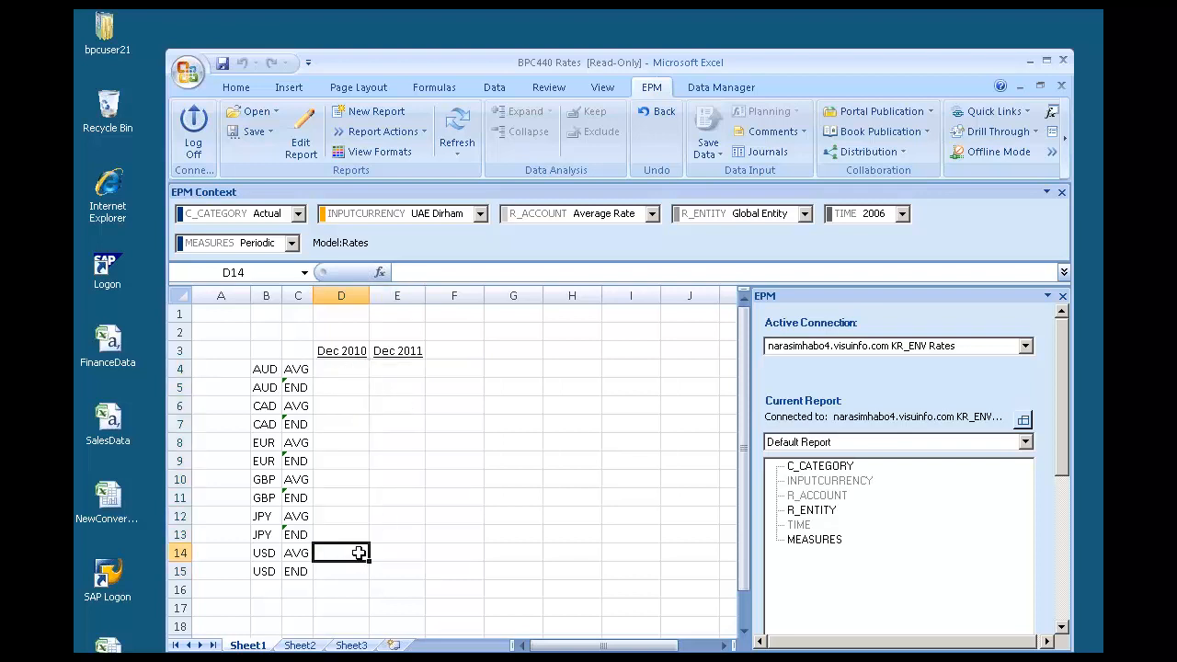
{"action": "type", "text": "1"}
{"action": "key", "text": "Tab"}
{"action": "type", "text": "1"}
{"action": "key", "text": "Return"}
{"action": "type", "text": "1"}
{"action": "key", "text": "Tab"}
{"action": "type", "text": "1"}
Enter the AUD rates for Dec 2010 and Dec 2011: average 1 and 1.5, end 1.2 and 1.3
{"action": "left_click", "coordinate": [355, 372]}
{"action": "type", "text": "1"}
{"action": "left_click", "coordinate": [384, 370]}
{"action": "type", "text": "1."}
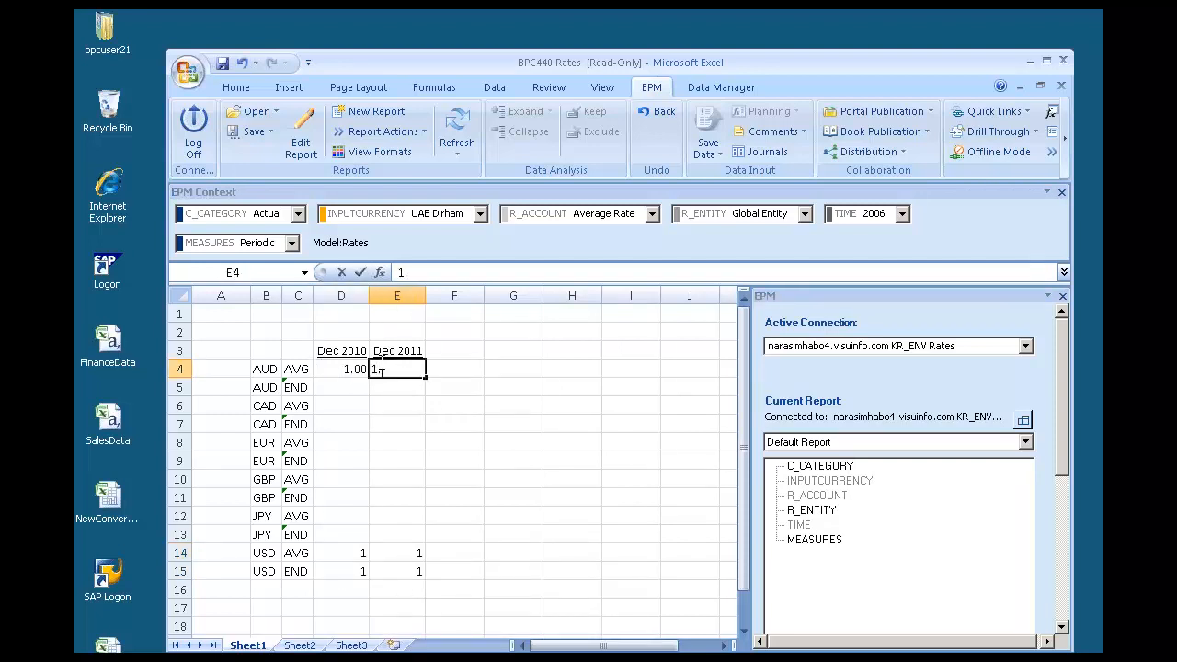
{"action": "type", "text": "5"}
{"action": "left_click", "coordinate": [357, 390]}
{"action": "type", "text": "1.2"}
{"action": "left_click", "coordinate": [405, 391]}
{"action": "type", "text": "1"}
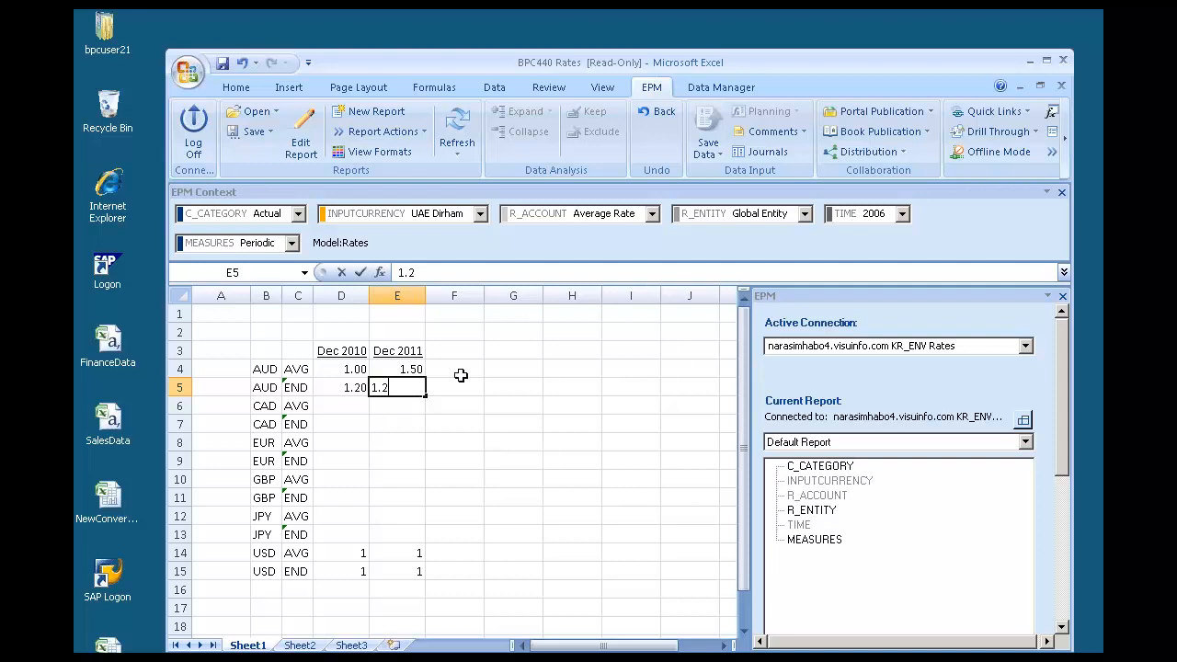
{"action": "type", "text": ".3"}
Copy the AUD average and end rates to the CAD, EUR, GBP and JPY rows for both periods
{"action": "left_click", "coordinate": [358, 410]}
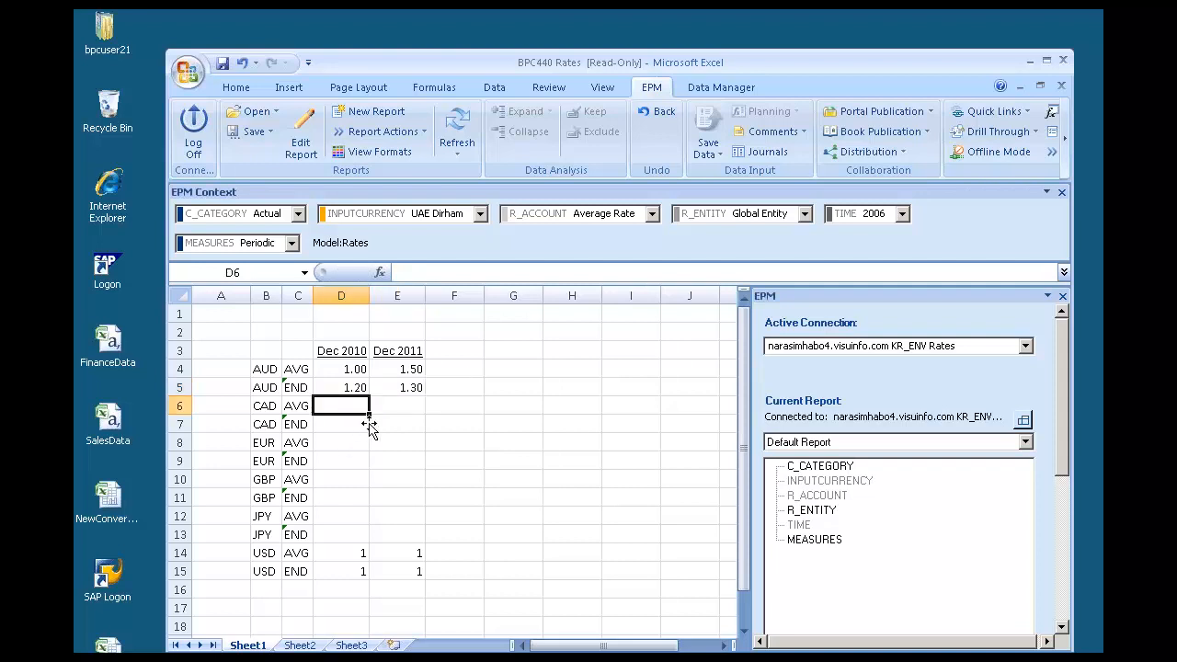
{"action": "left_click_drag", "start_coordinate": [341, 369], "coordinate": [413, 523]}
{"action": "key", "text": "ctrl+c"}
{"action": "left_click", "coordinate": [361, 406]}
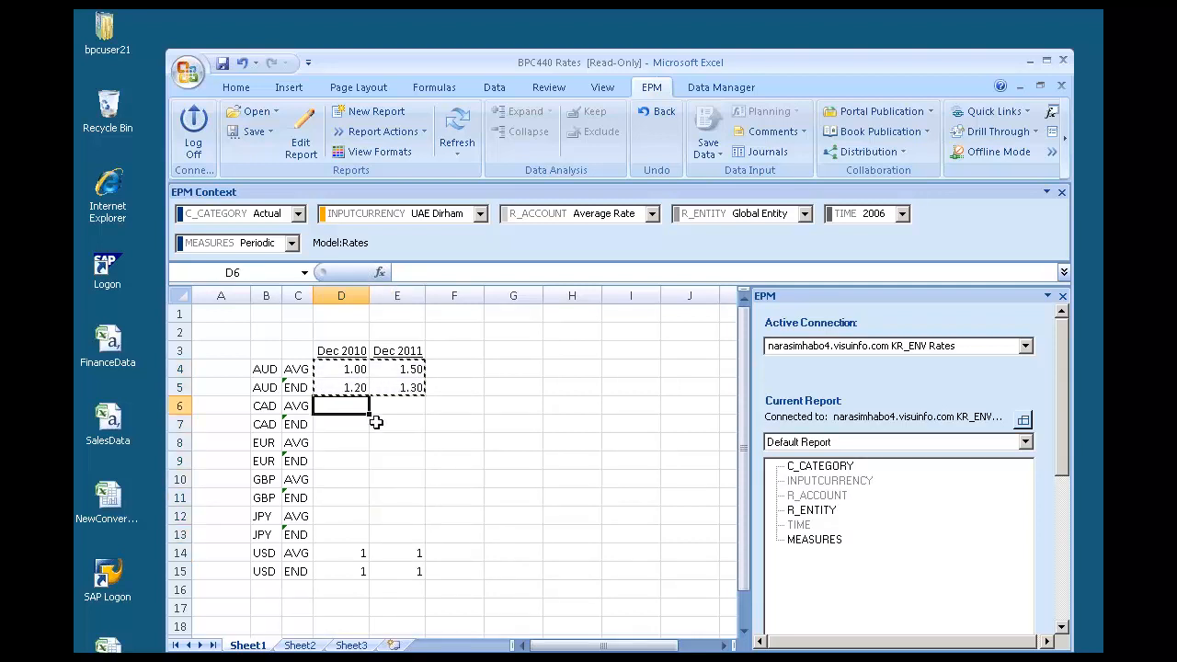
{"action": "left_click", "coordinate": [405, 534], "text": "shift"}
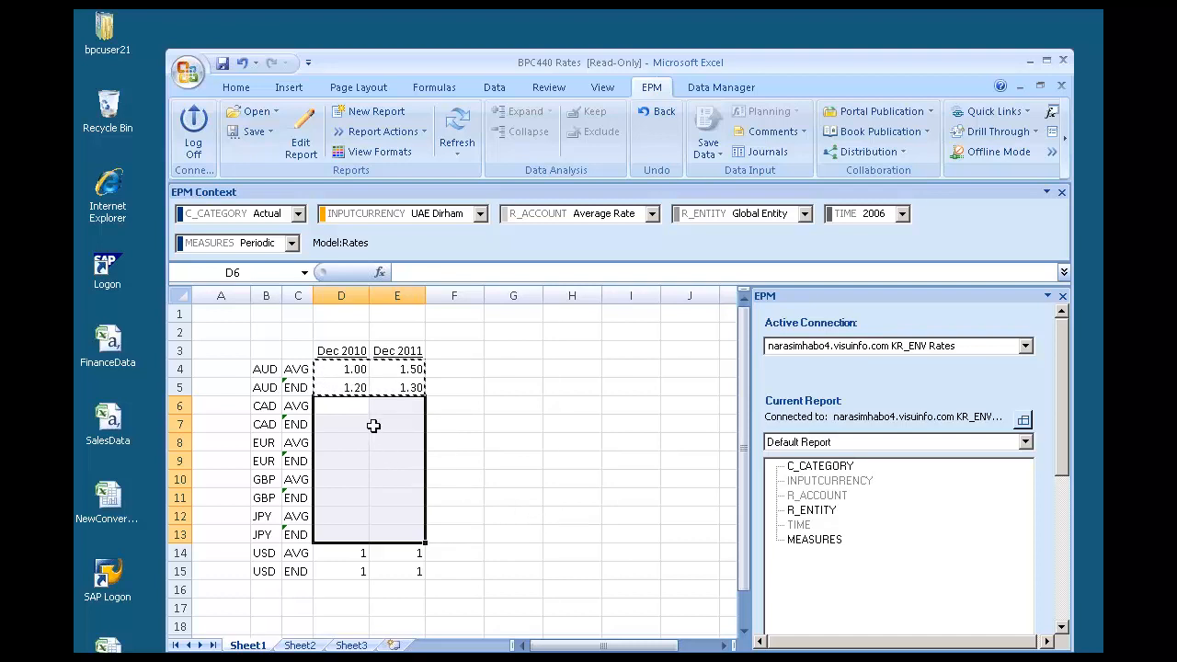
{"action": "key", "text": "ctrl+v"}
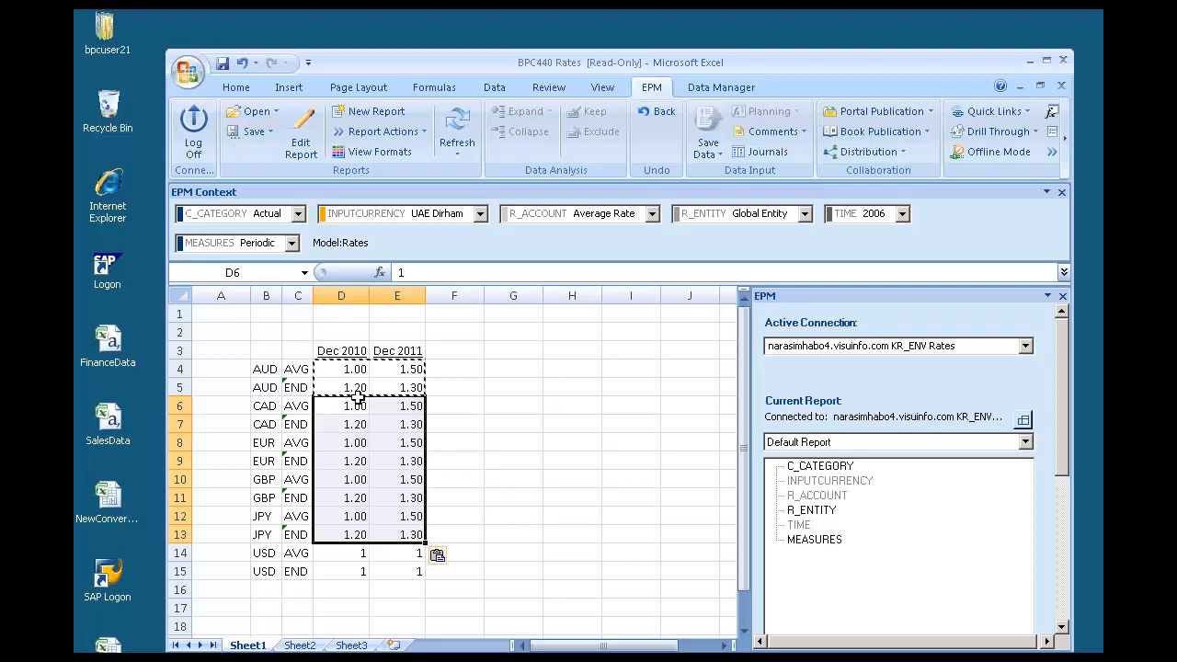
{"action": "left_click", "coordinate": [357, 383]}
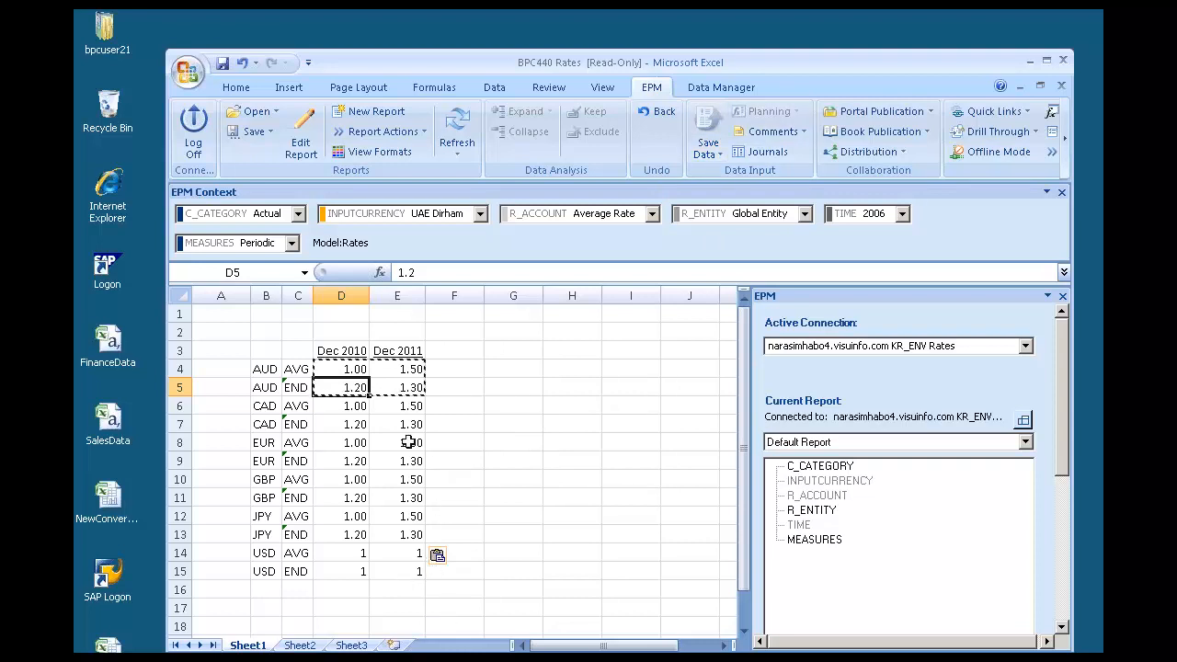
Set the sheet options so that the rates sheet is used as an input form
{"action": "left_click_drag", "start_coordinate": [345, 366], "coordinate": [408, 570]}
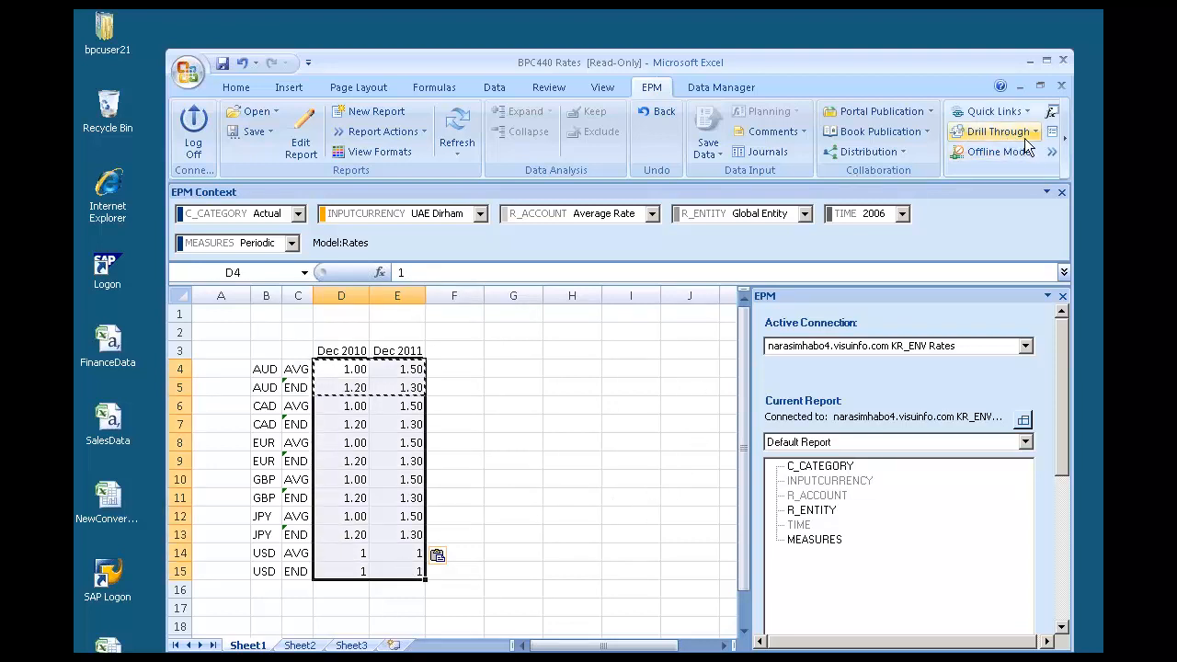
{"action": "left_click", "coordinate": [1065, 138]}
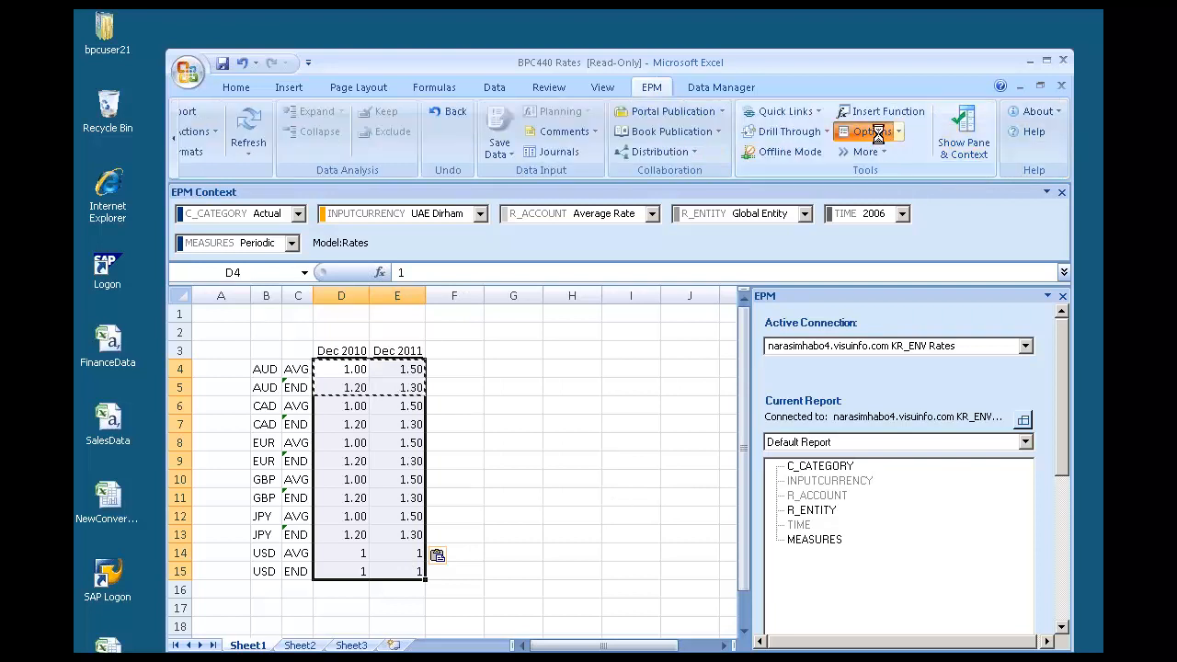
{"action": "left_click", "coordinate": [882, 131]}
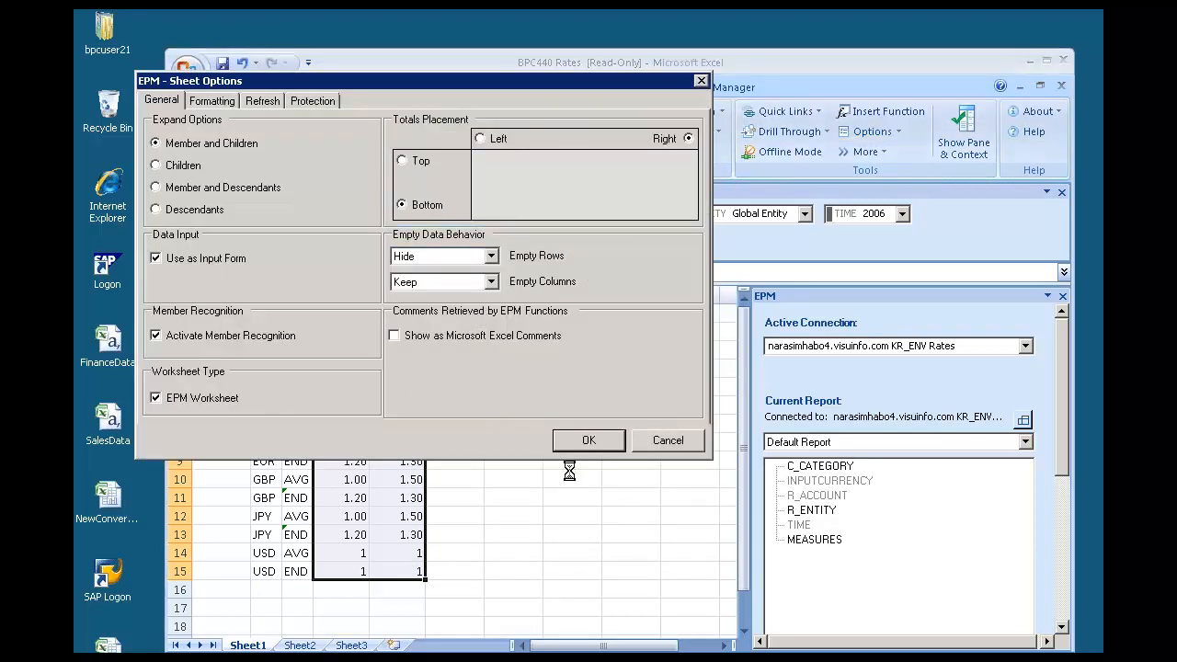
{"action": "left_click", "coordinate": [589, 440]}
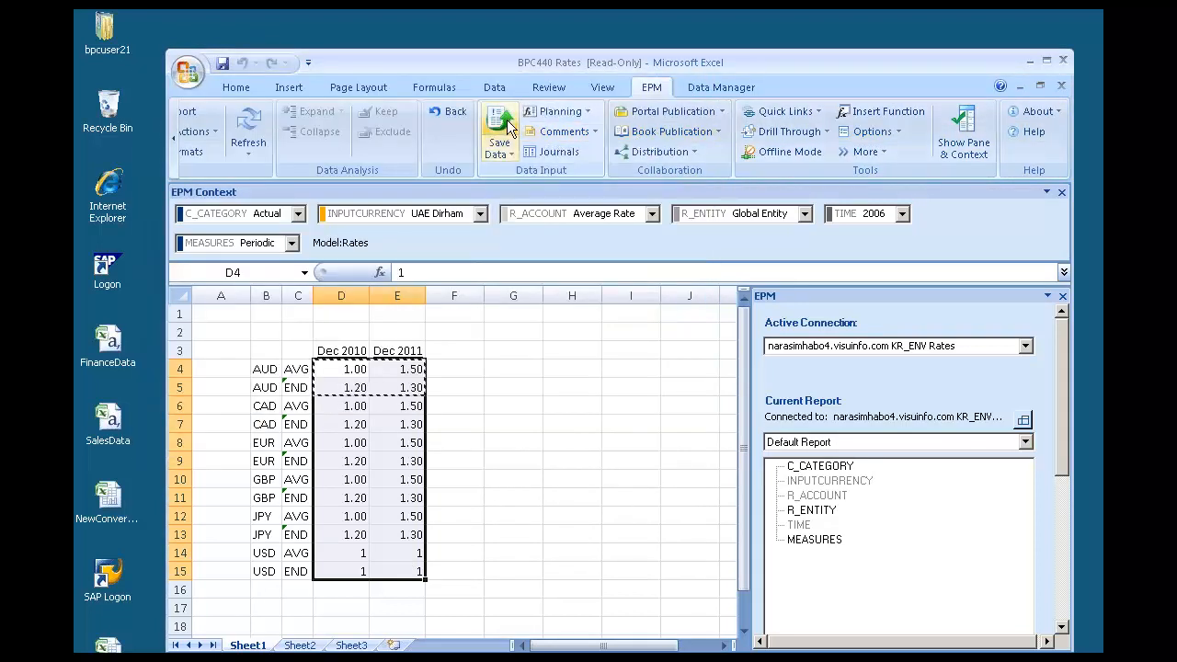
Save the entered AVG and END rates to the Rates model and dismiss the save results
{"action": "left_click", "coordinate": [499, 126]}
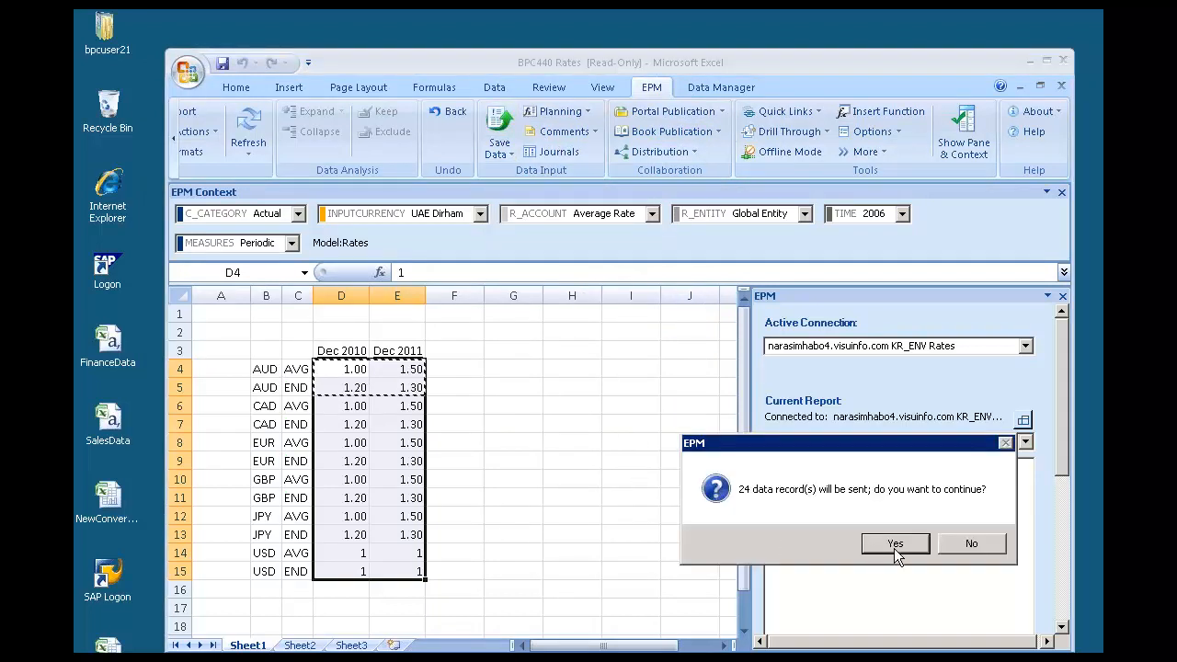
{"action": "left_click", "coordinate": [895, 547]}
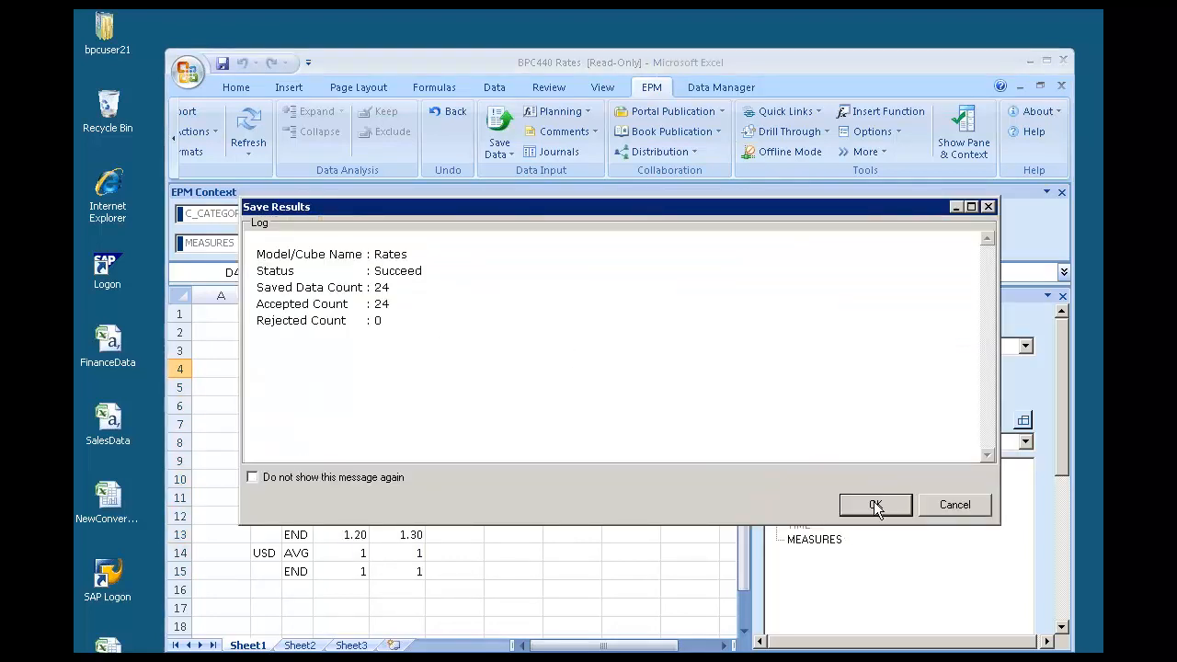
{"action": "left_click", "coordinate": [874, 506]}
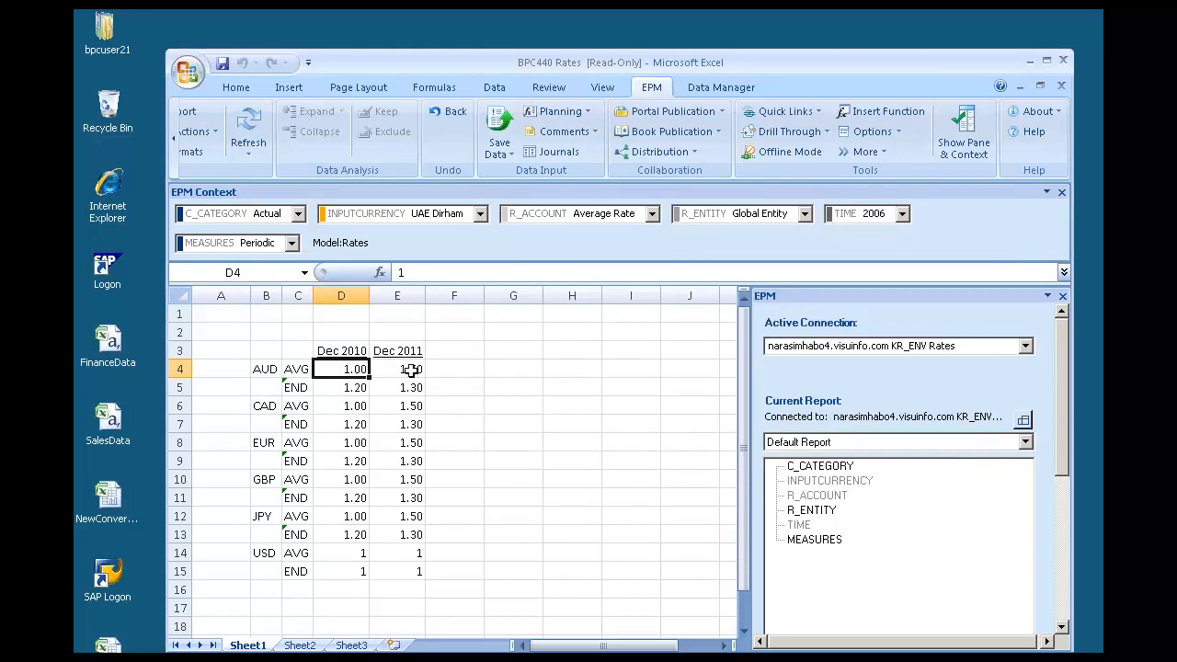
{"action": "left_click_drag", "start_coordinate": [358, 369], "coordinate": [404, 570]}
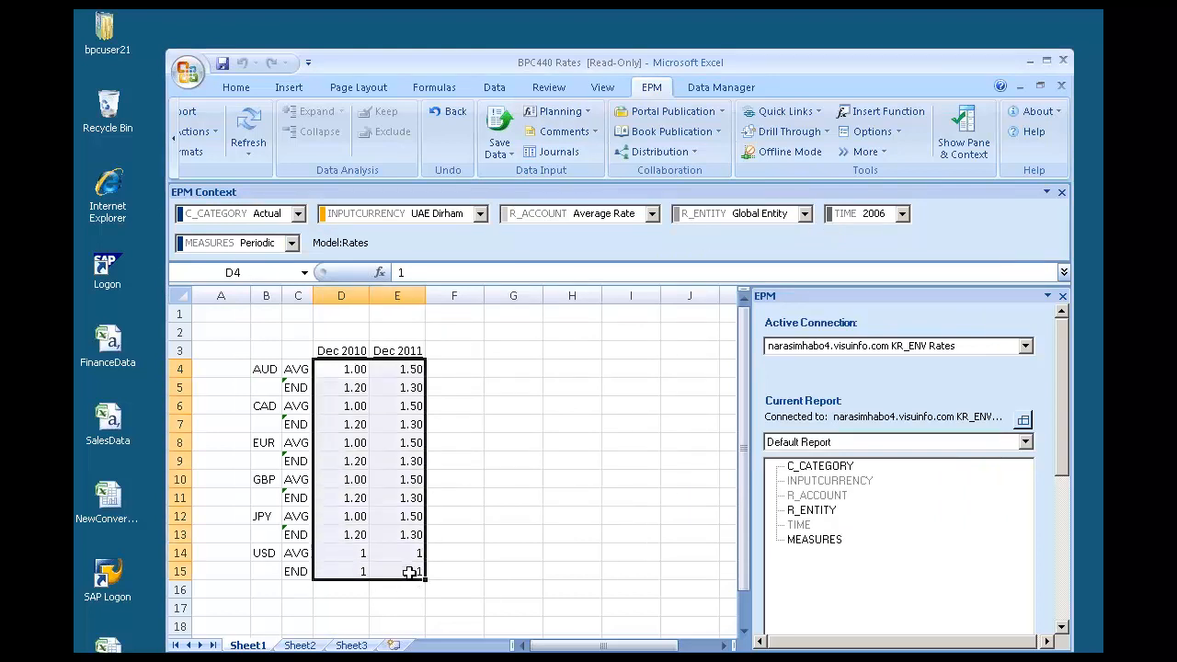
{"action": "left_click", "coordinate": [556, 532]}
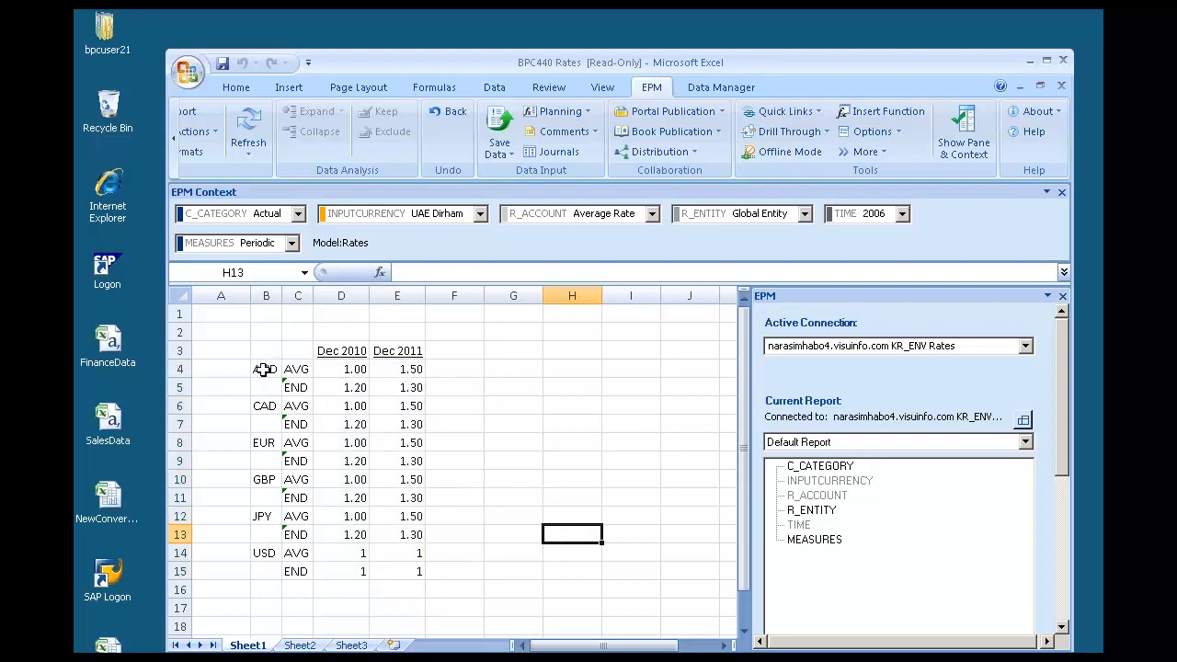
{"action": "left_click_drag", "start_coordinate": [263, 369], "coordinate": [420, 565]}
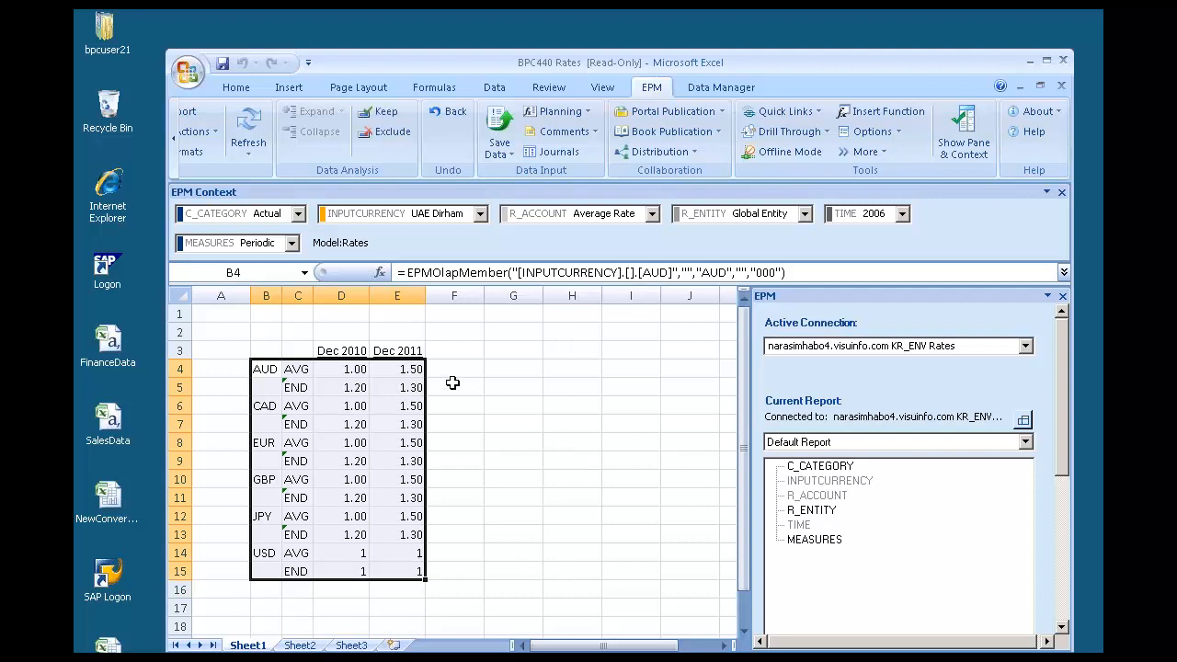
{"action": "left_click", "coordinate": [358, 370]}
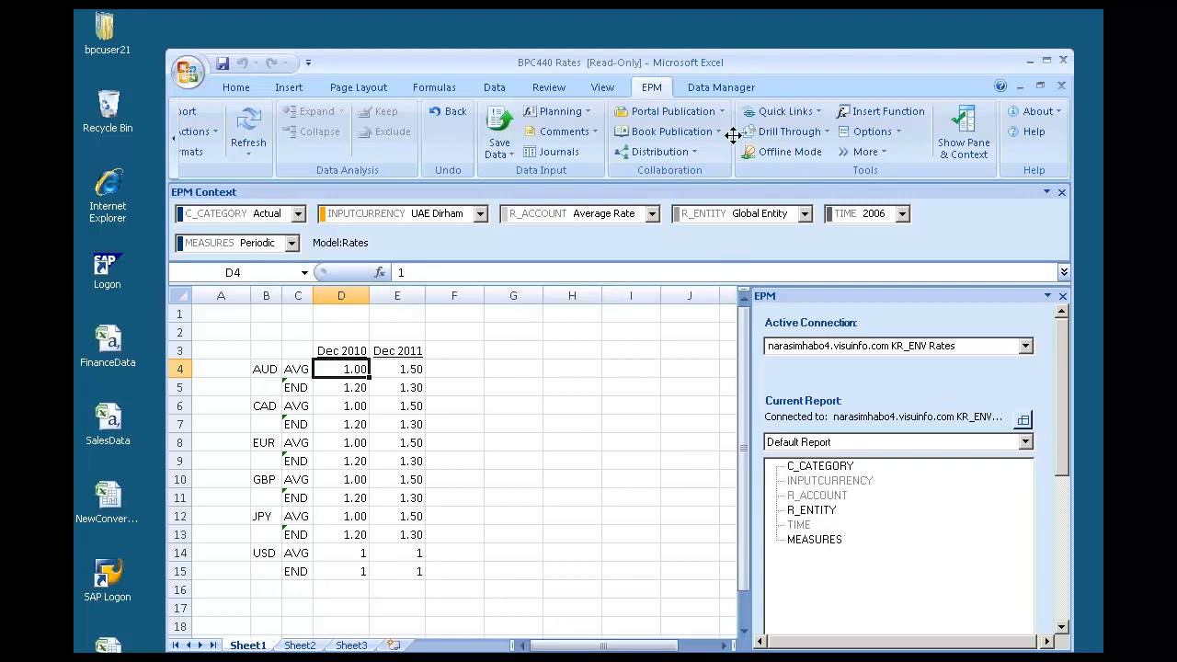
{"action": "left_click", "coordinate": [703, 91]}
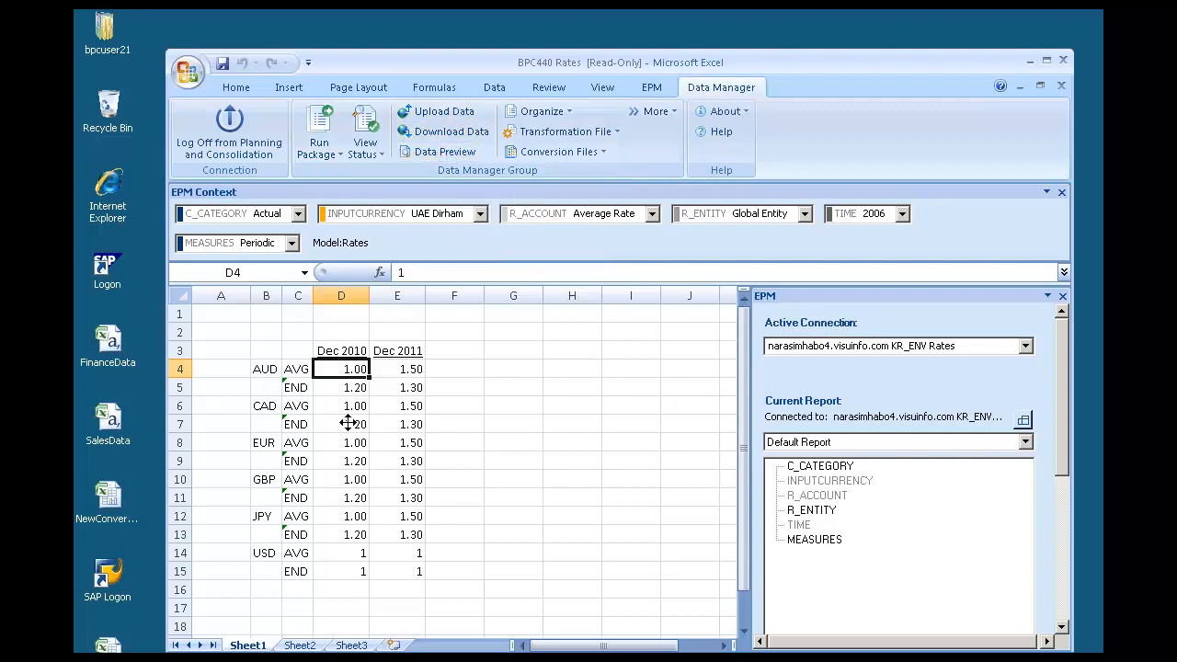
{"action": "left_click", "coordinate": [510, 406]}
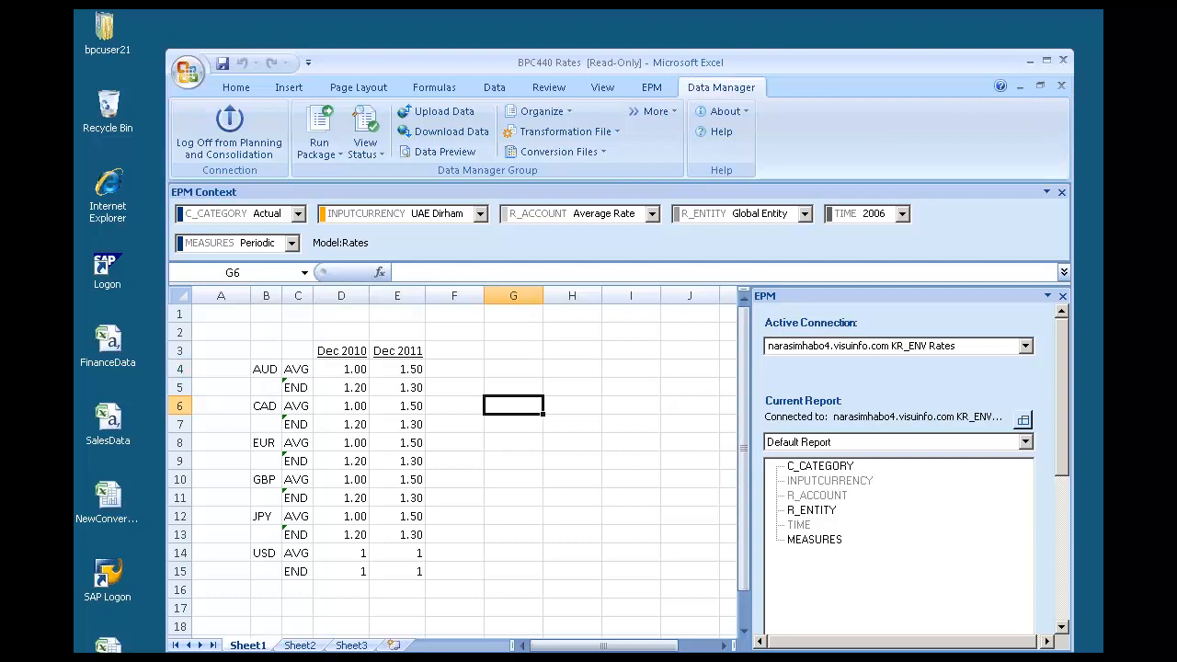
Leave the rates workbook, switch to the Planning and Consolidation browser window and close the AdminMbrAccPrf data access profile
{"action": "left_click", "coordinate": [1063, 63]}
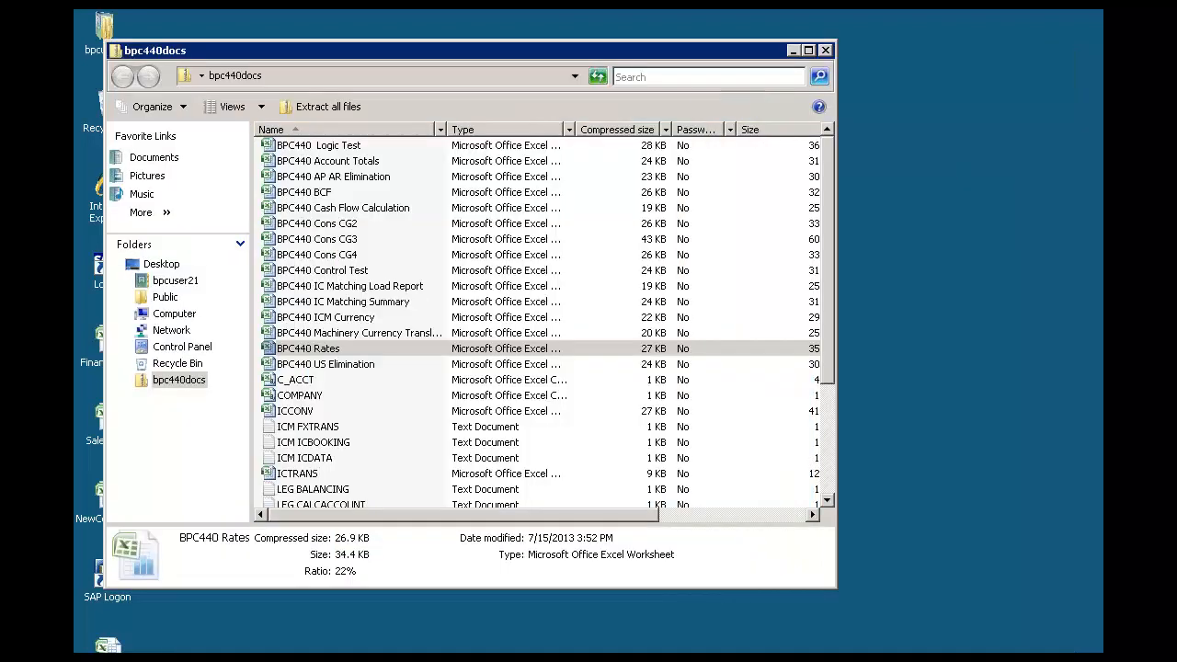
{"action": "left_click", "coordinate": [276, 657]}
{"action": "left_click", "coordinate": [269, 223]}
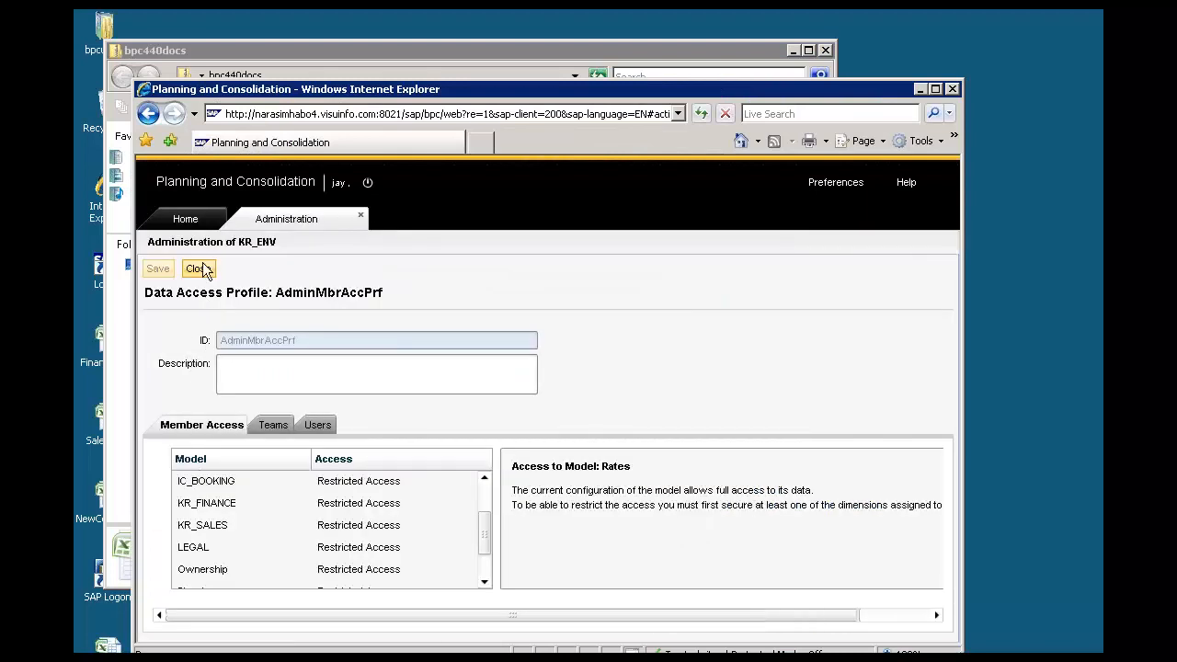
{"action": "left_click", "coordinate": [199, 268]}
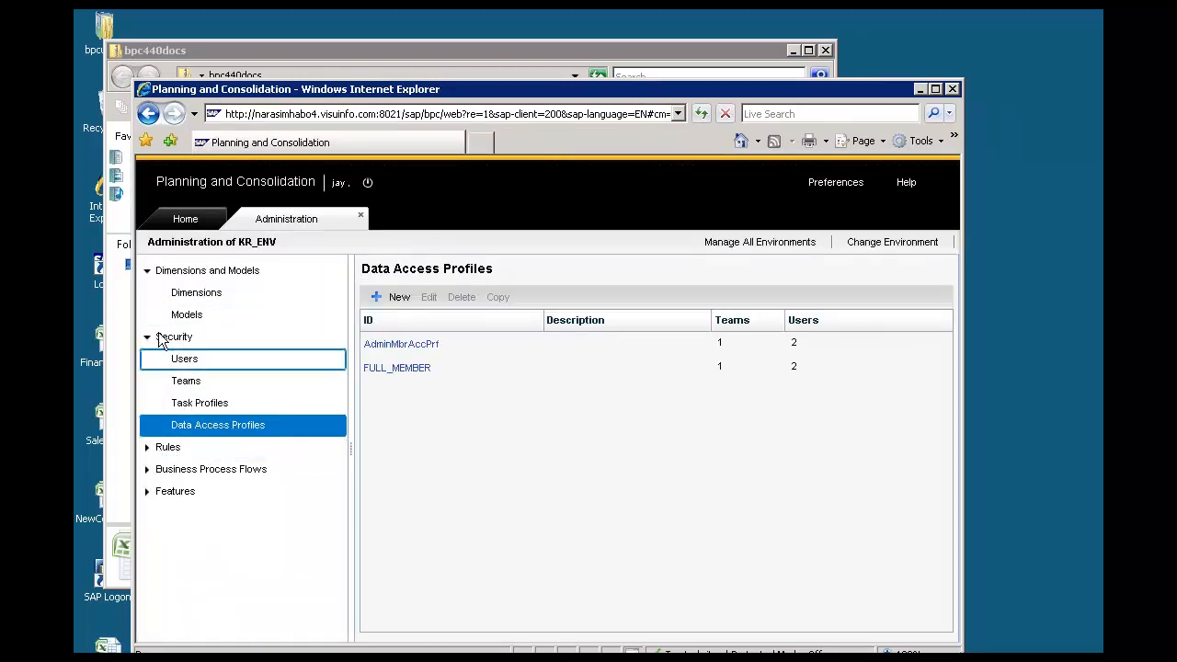
Open the FXTRANS.LGF logic script of the LEGAL model
{"action": "left_click", "coordinate": [149, 448]}
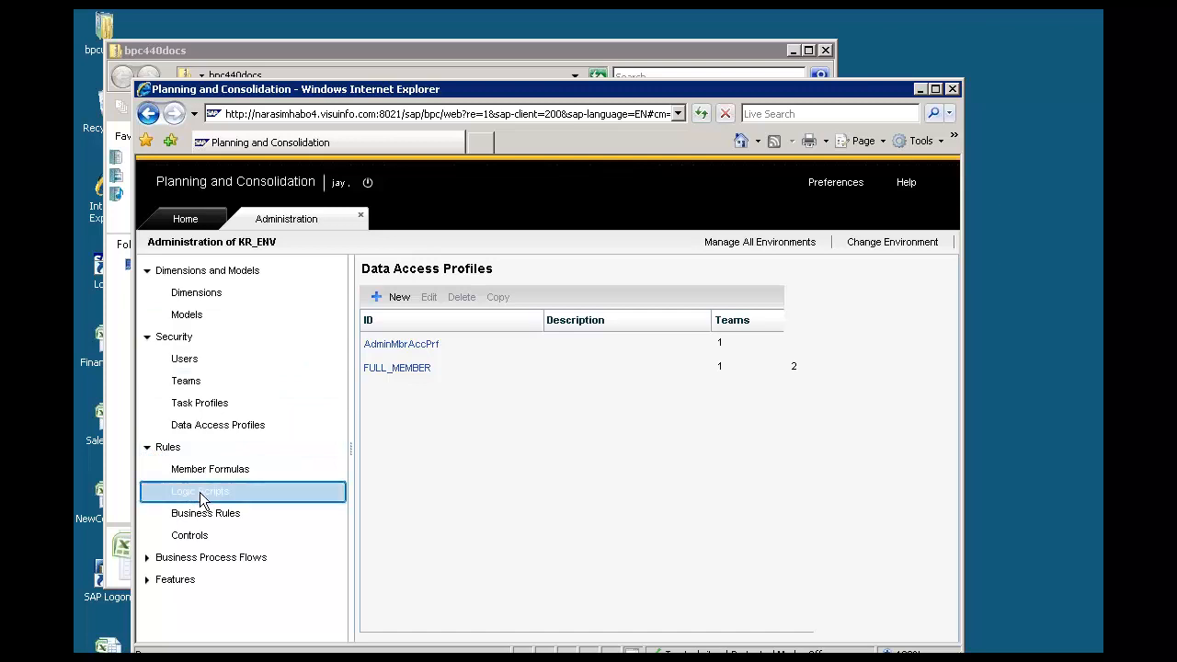
{"action": "left_click", "coordinate": [200, 492]}
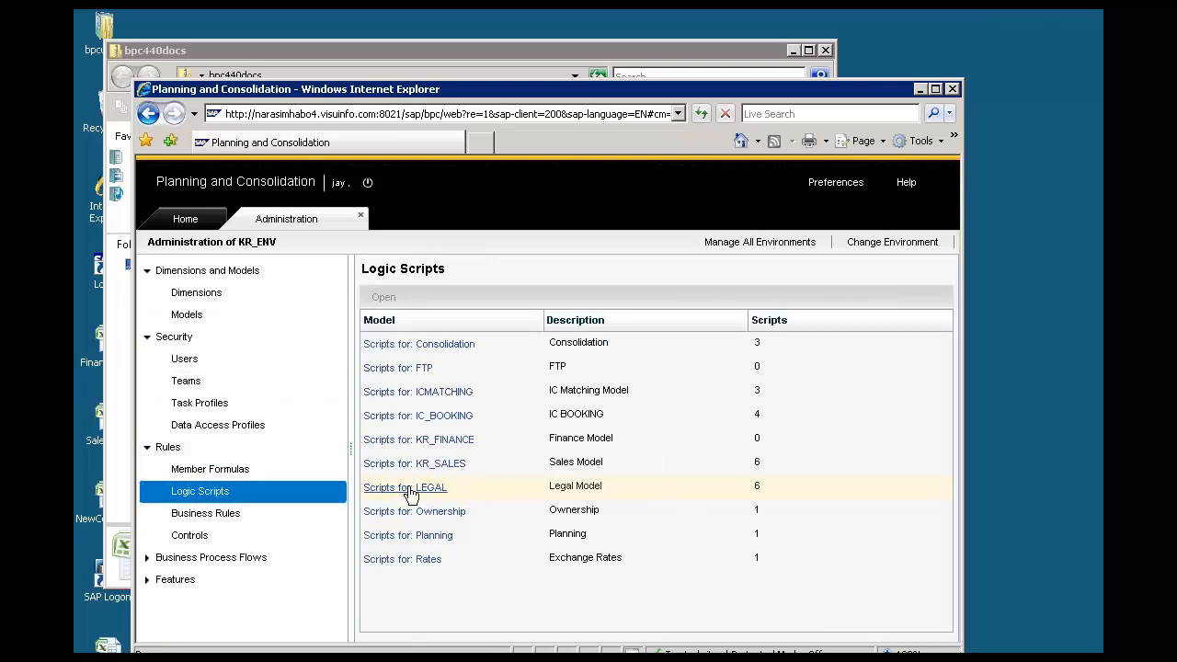
{"action": "left_click", "coordinate": [409, 488]}
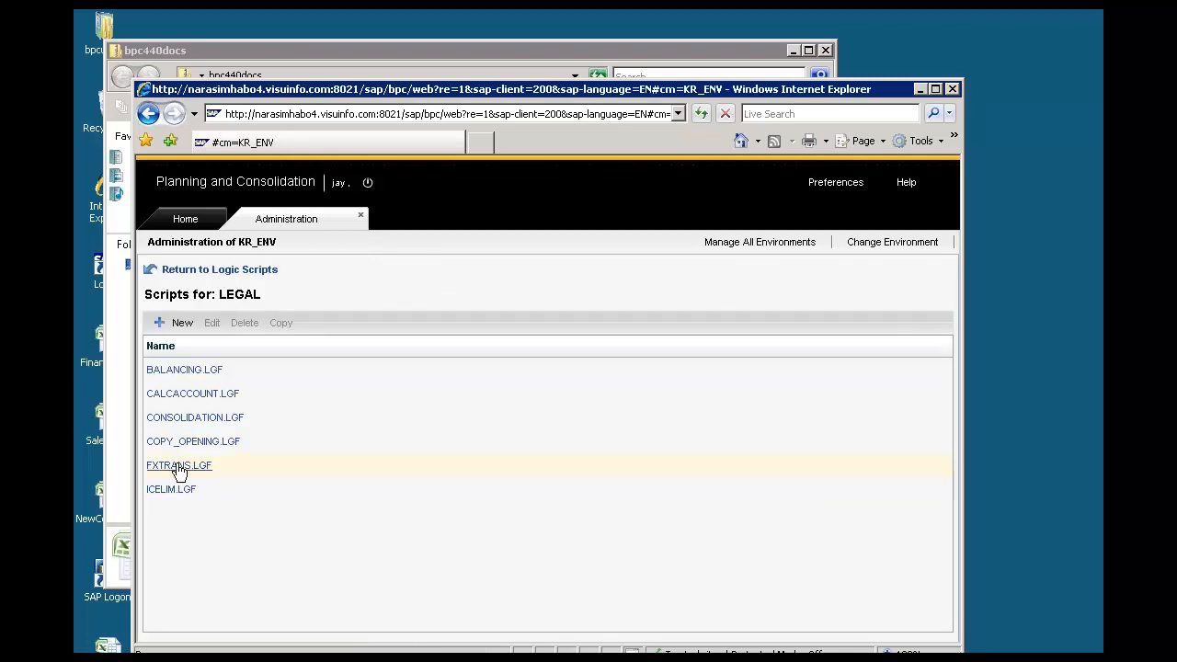
{"action": "left_click", "coordinate": [178, 467]}
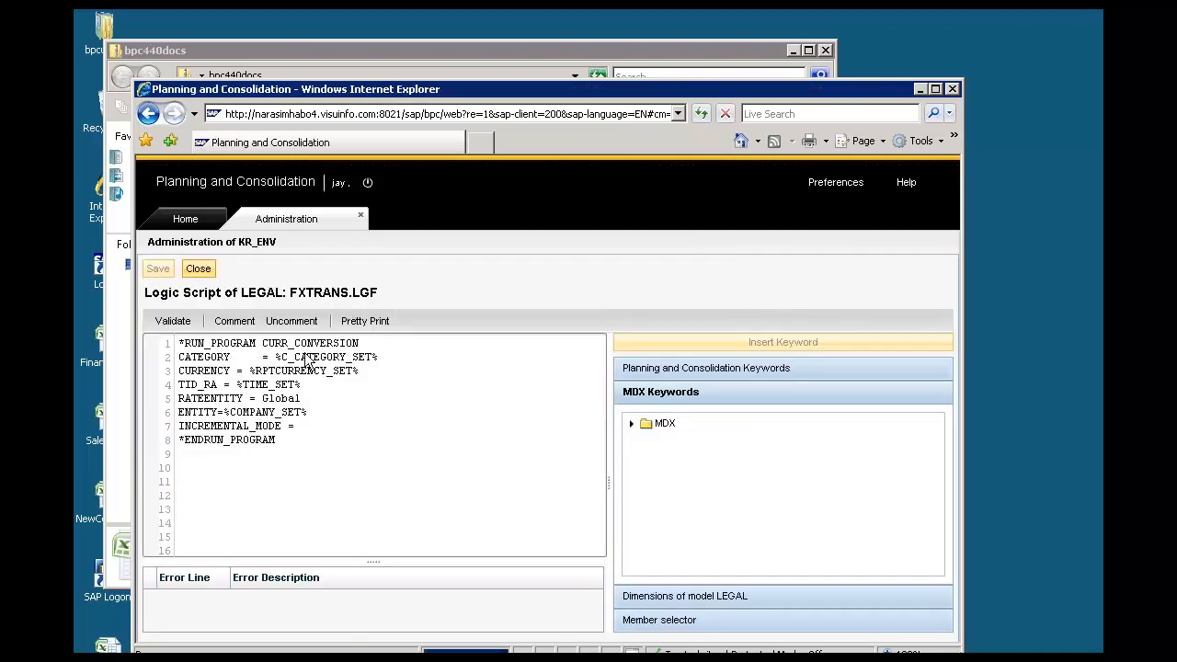
Examine the RATEENTITY setting in the FXTRANS.LGF script, then close the script and return to the logic scripts list
{"action": "left_click", "coordinate": [312, 447]}
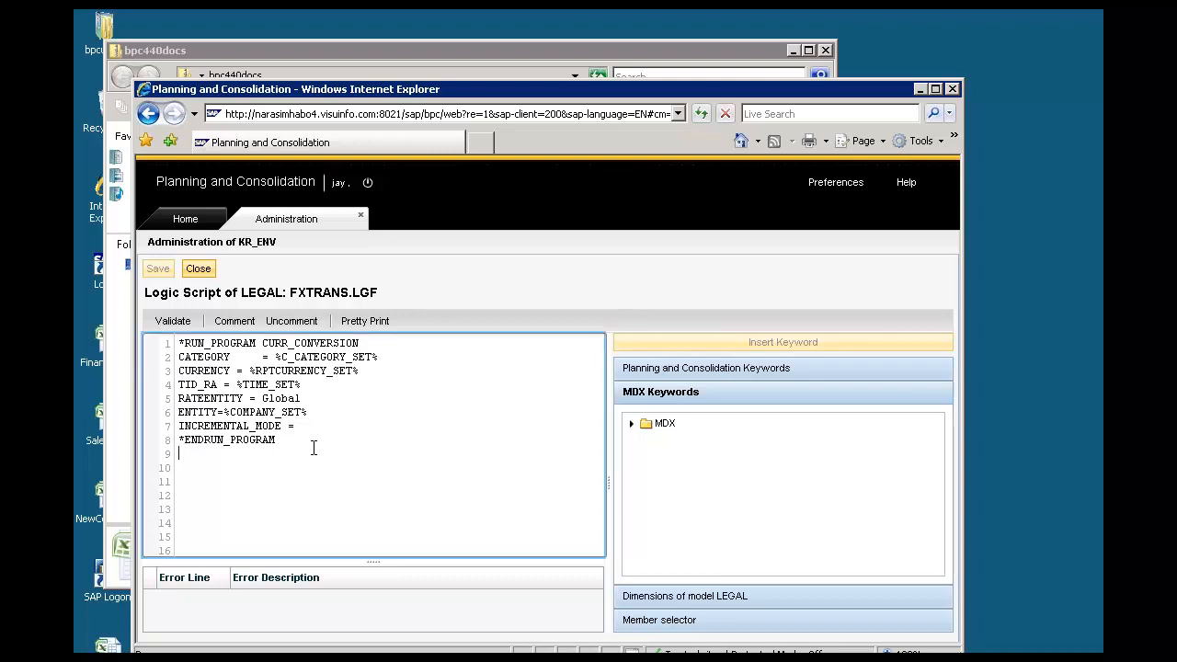
{"action": "left_click_drag", "start_coordinate": [301, 398], "coordinate": [257, 395]}
{"action": "left_click", "coordinate": [309, 398]}
{"action": "left_click_drag", "start_coordinate": [301, 398], "coordinate": [263, 399]}
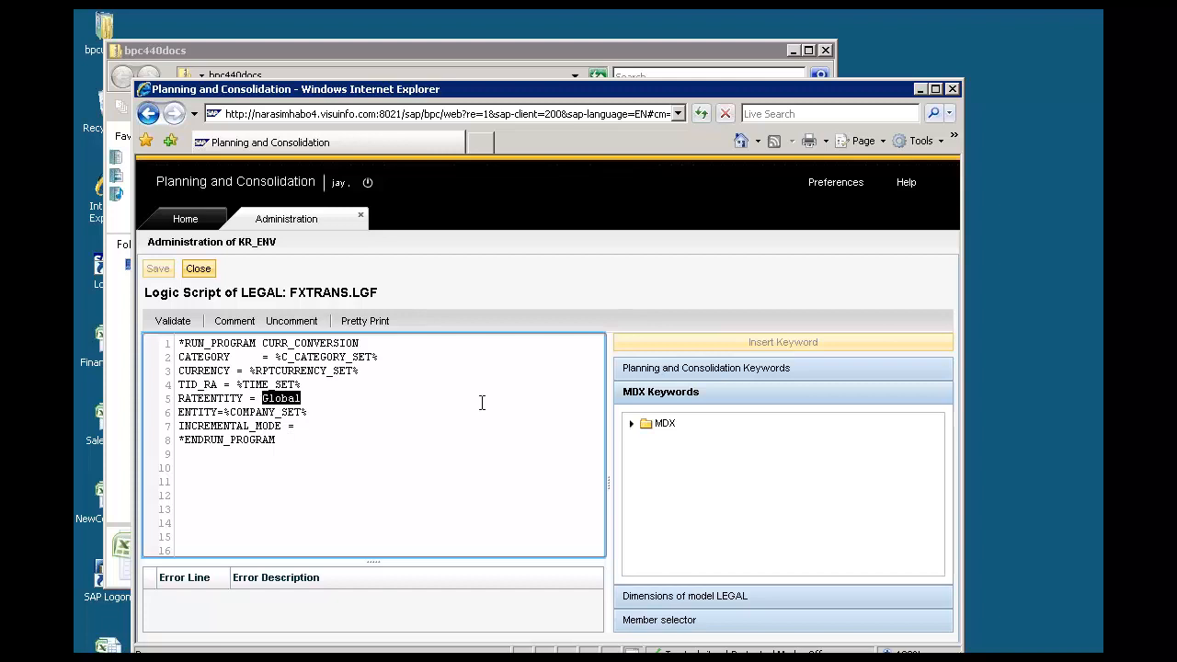
{"action": "left_click", "coordinate": [315, 403]}
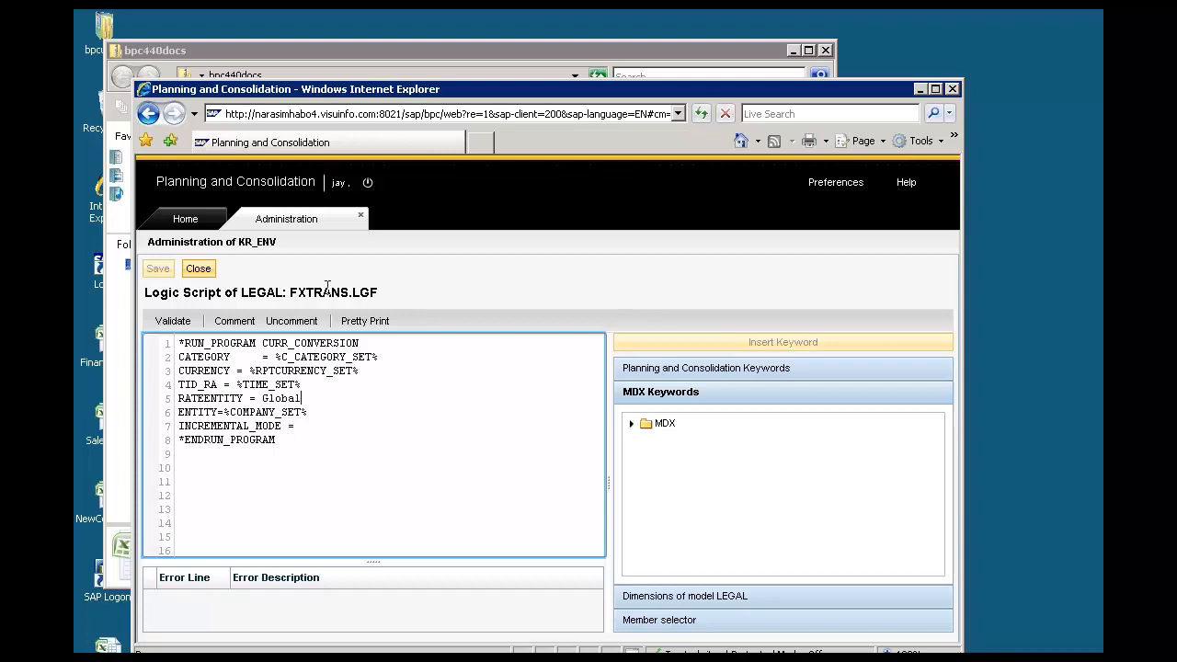
{"action": "left_click", "coordinate": [197, 269]}
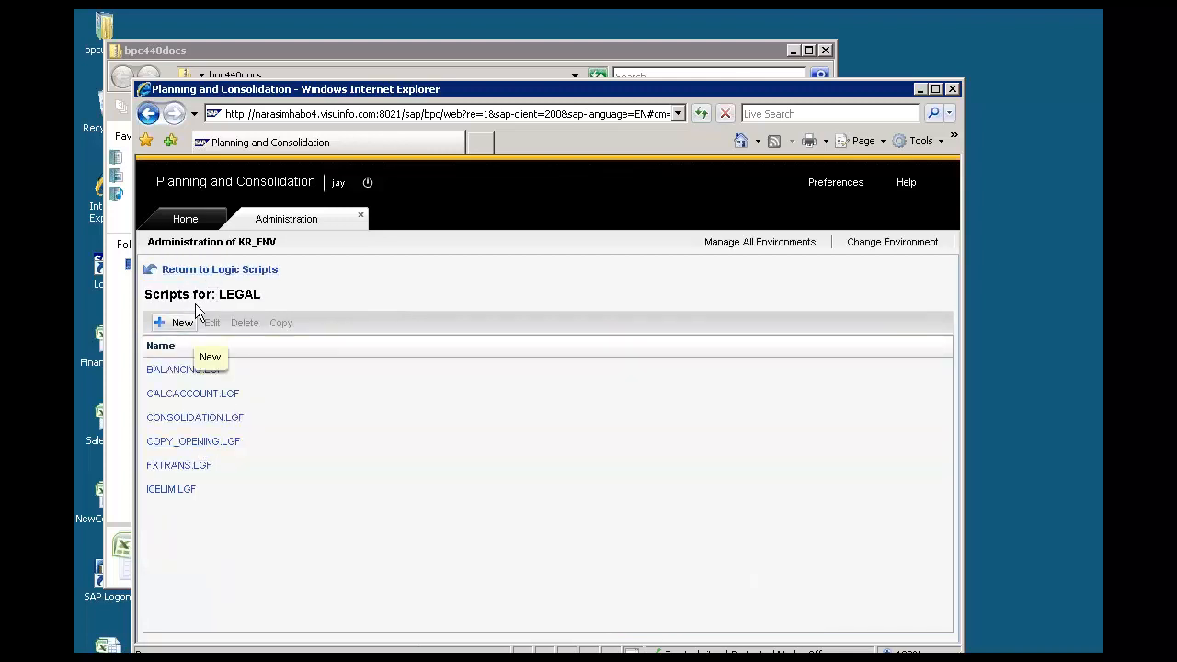
{"action": "left_click", "coordinate": [220, 269]}
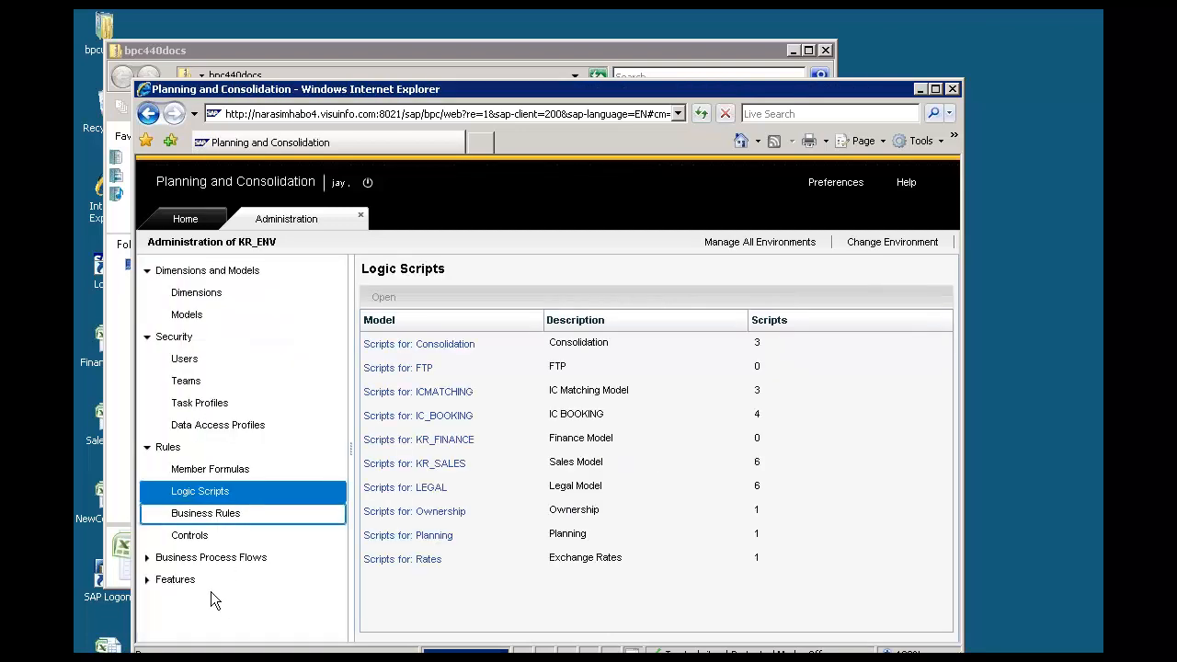
Add the Currency Translation rule type to the LEGAL model's business rules
{"action": "left_click", "coordinate": [213, 515]}
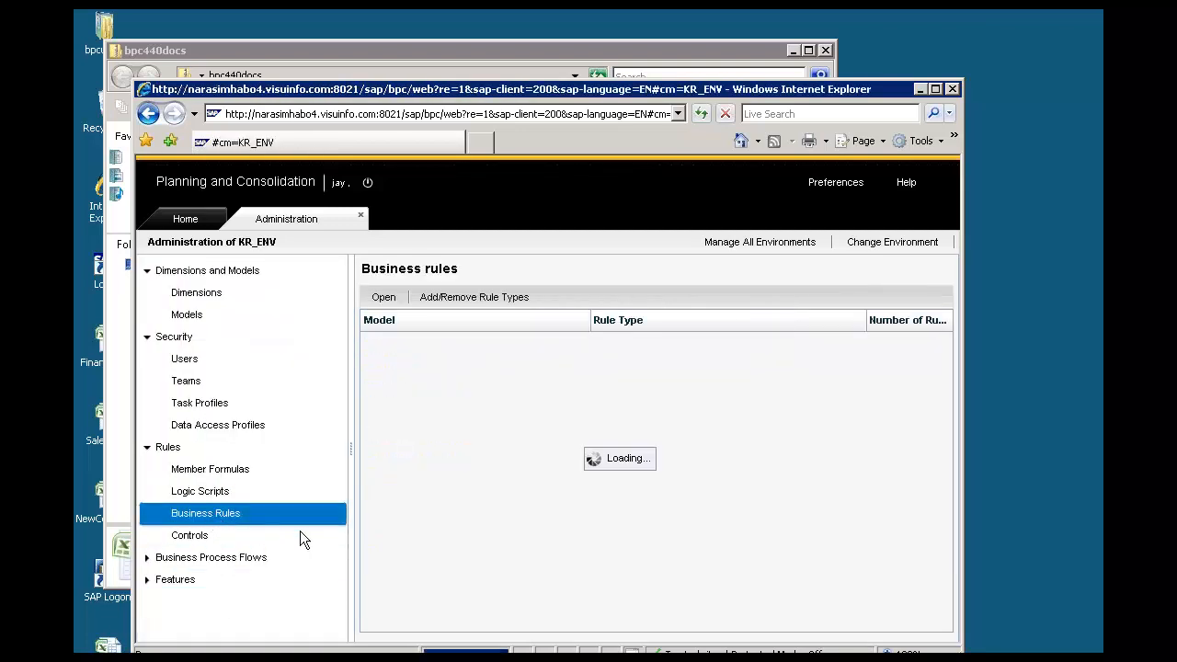
{"action": "scroll", "coordinate": [511, 599], "scroll_direction": "down", "scroll_amount": 1}
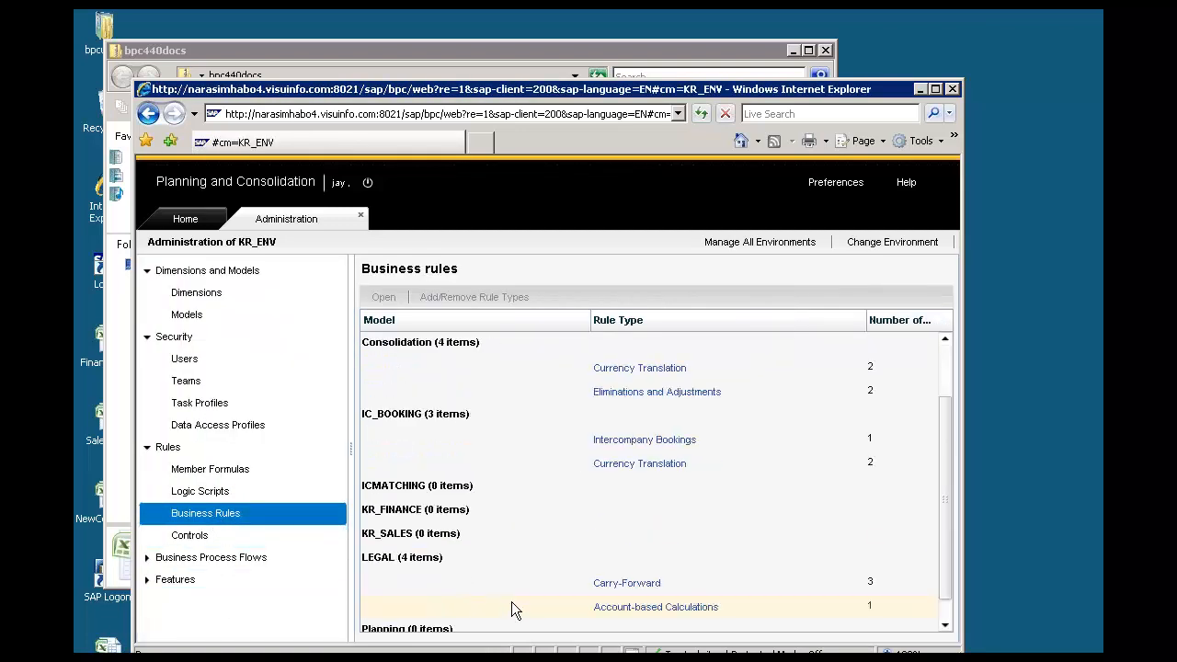
{"action": "left_click", "coordinate": [527, 557]}
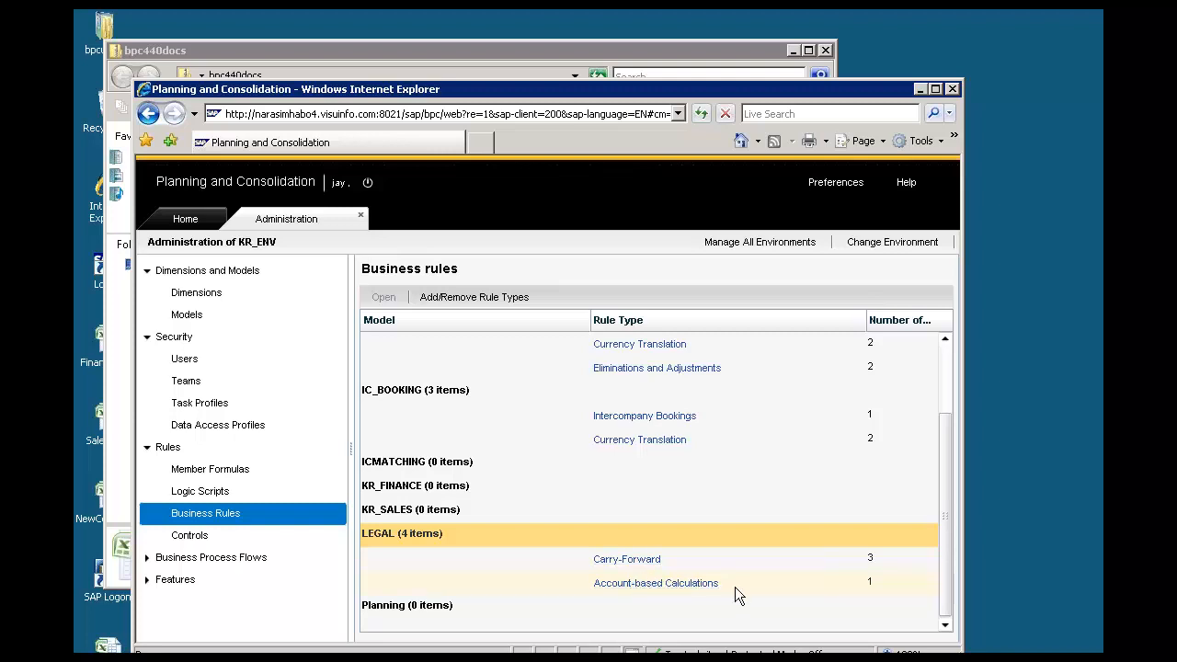
{"action": "left_click", "coordinate": [488, 301]}
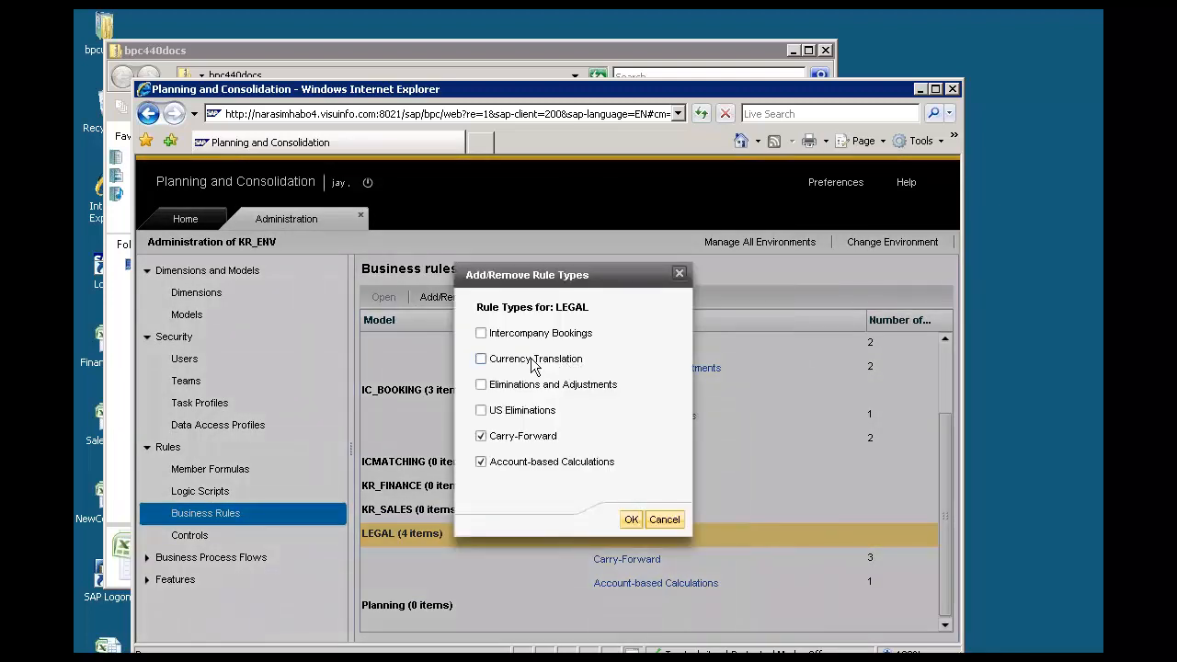
{"action": "left_click", "coordinate": [481, 359]}
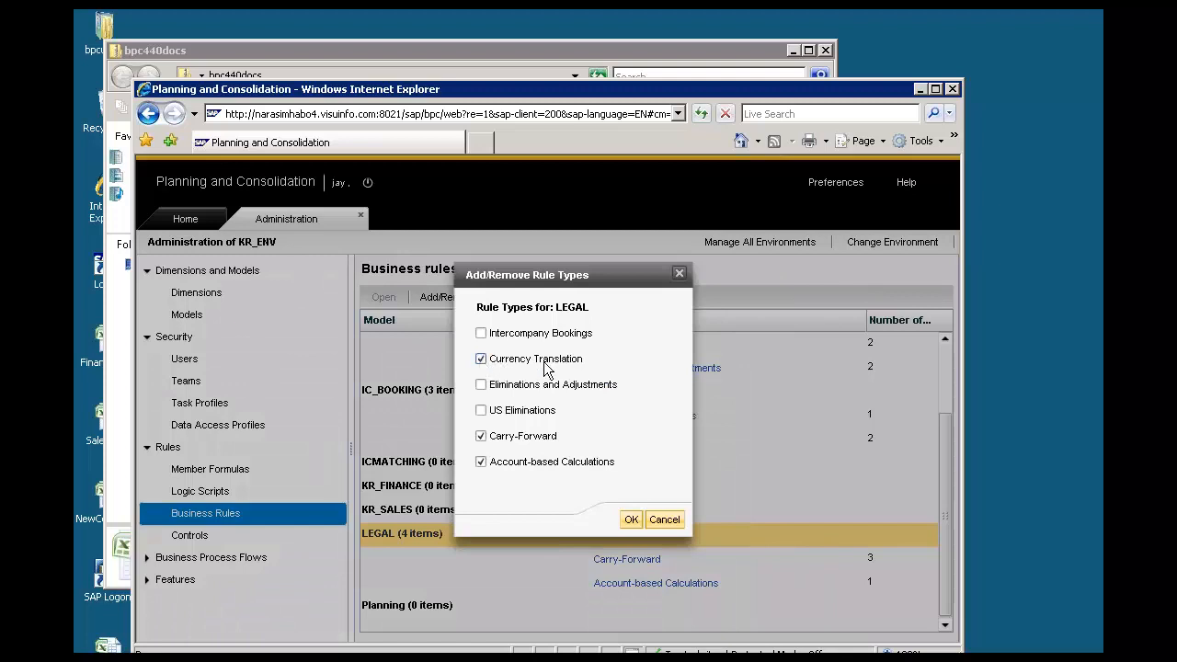
{"action": "left_click", "coordinate": [631, 520]}
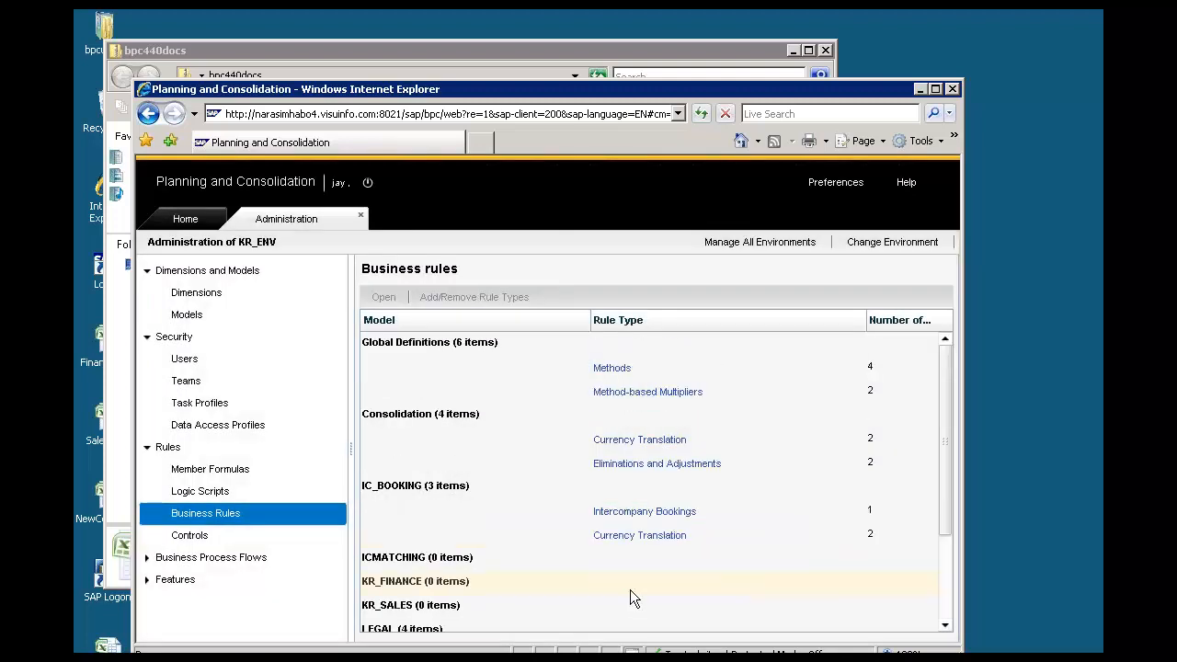
Create a new currency translation rule for the LEGAL model with AVG as its ID
{"action": "scroll", "coordinate": [632, 598], "scroll_direction": "down", "scroll_amount": 1}
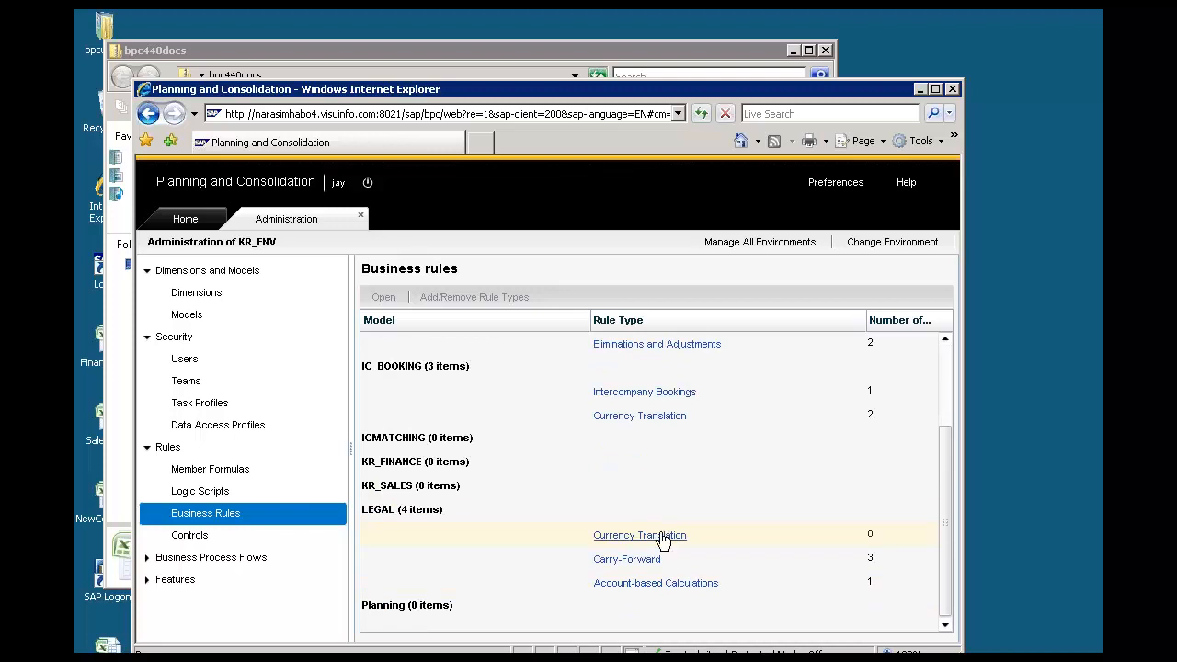
{"action": "left_click", "coordinate": [658, 536]}
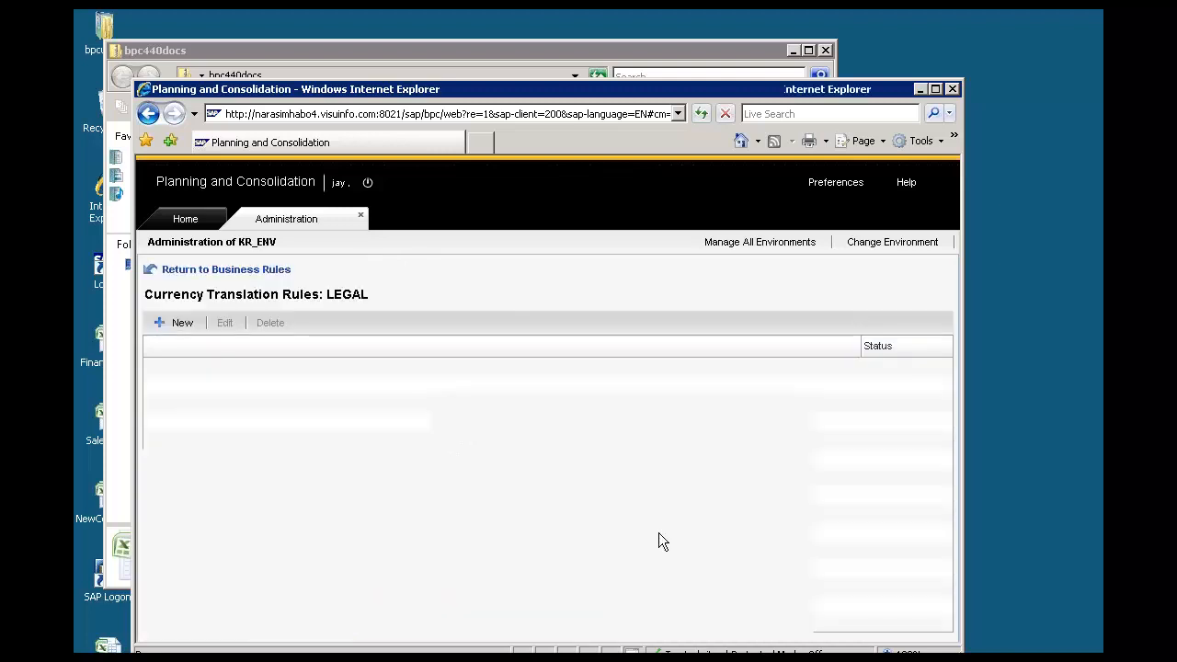
{"action": "left_click", "coordinate": [182, 323]}
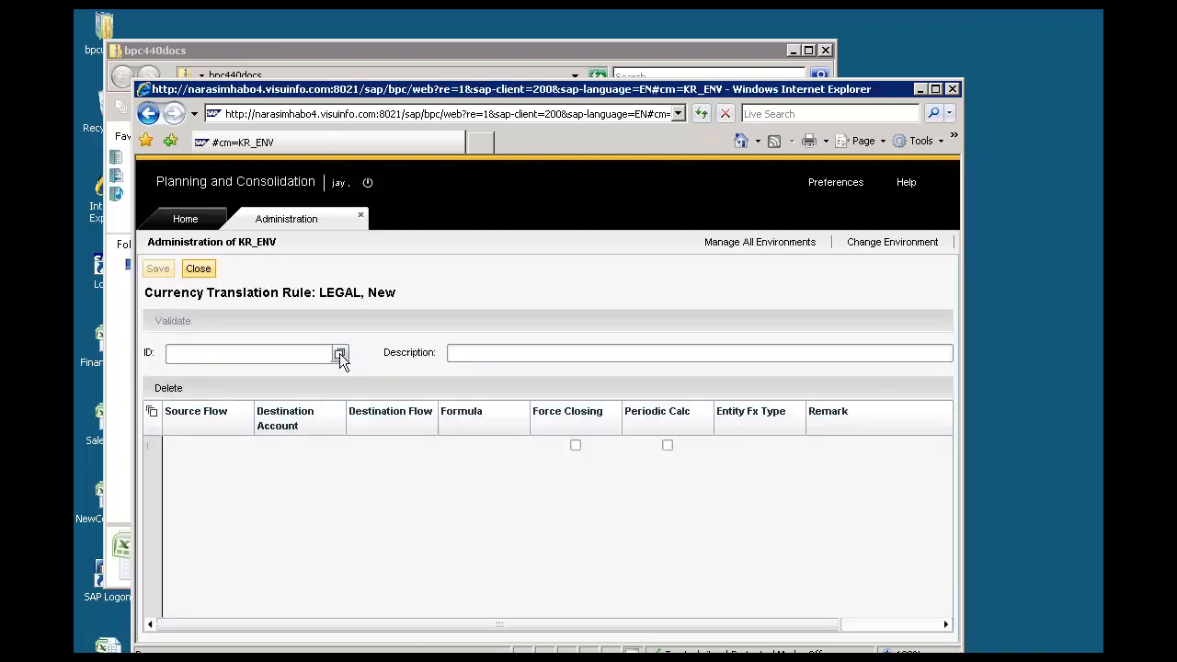
{"action": "left_click", "coordinate": [340, 354]}
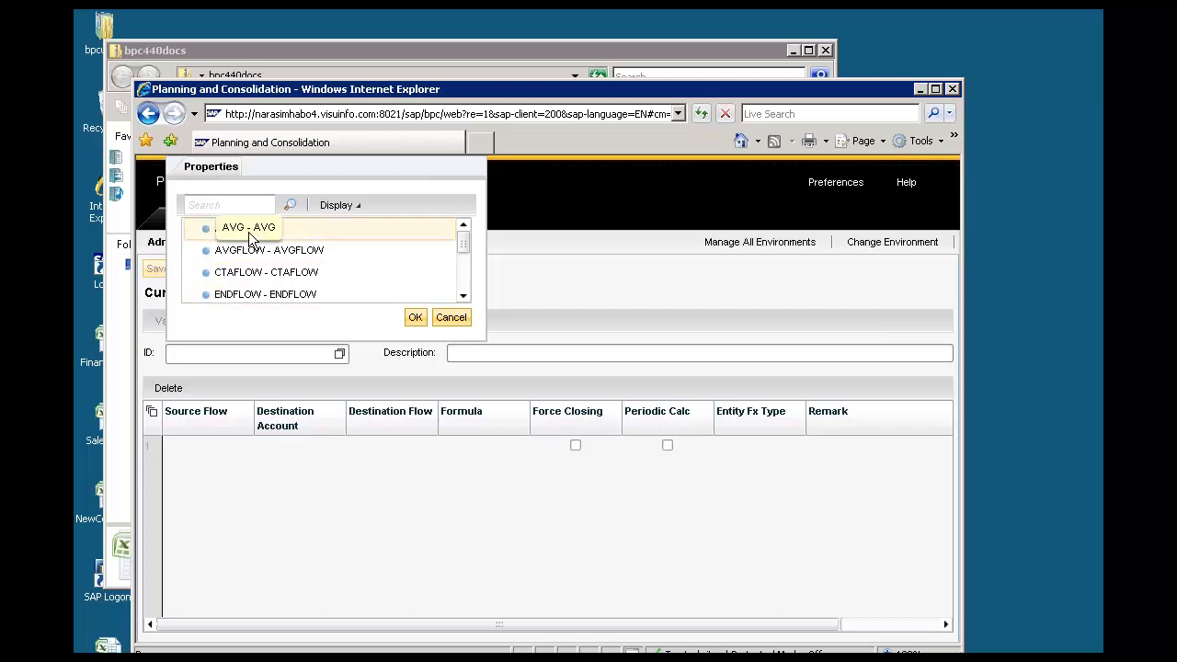
{"action": "left_click", "coordinate": [465, 297]}
{"action": "left_click", "coordinate": [465, 297]}
{"action": "left_click", "coordinate": [465, 297]}
{"action": "left_click", "coordinate": [465, 297]}
{"action": "scroll", "coordinate": [471, 234], "scroll_direction": "up", "scroll_amount": 3}
{"action": "left_click", "coordinate": [283, 230]}
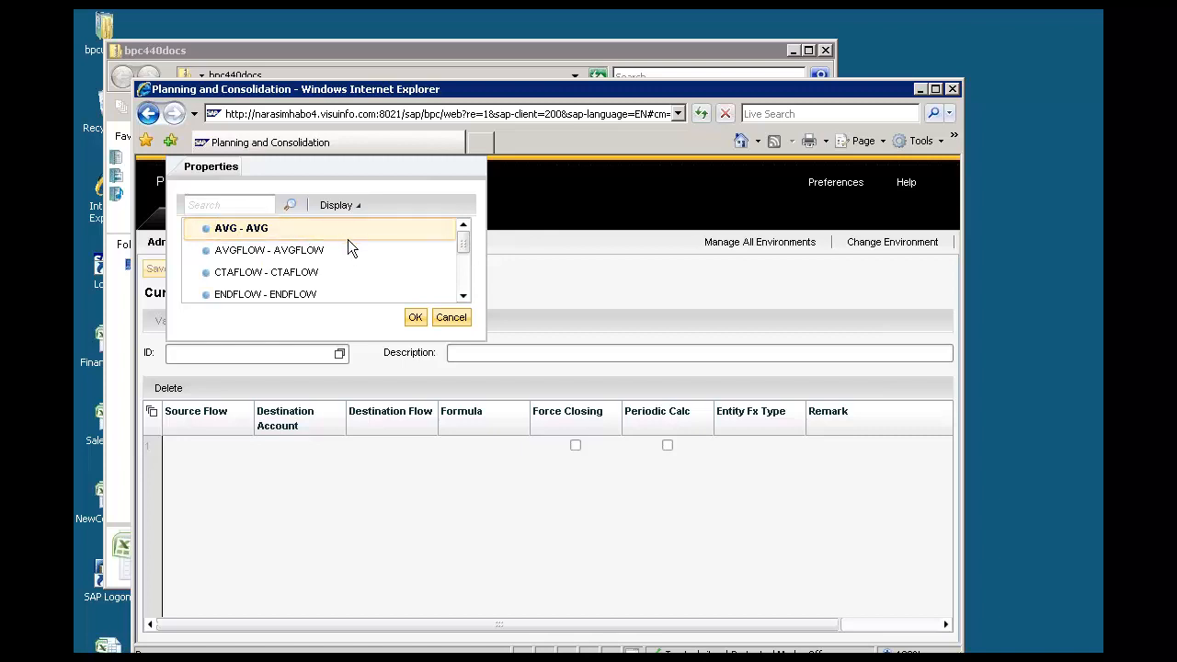
{"action": "left_click", "coordinate": [415, 318]}
Enter "Accounts with AVG Rate type" as the description of the AVG currency translation rule
{"action": "left_click", "coordinate": [380, 447]}
{"action": "left_click", "coordinate": [466, 444]}
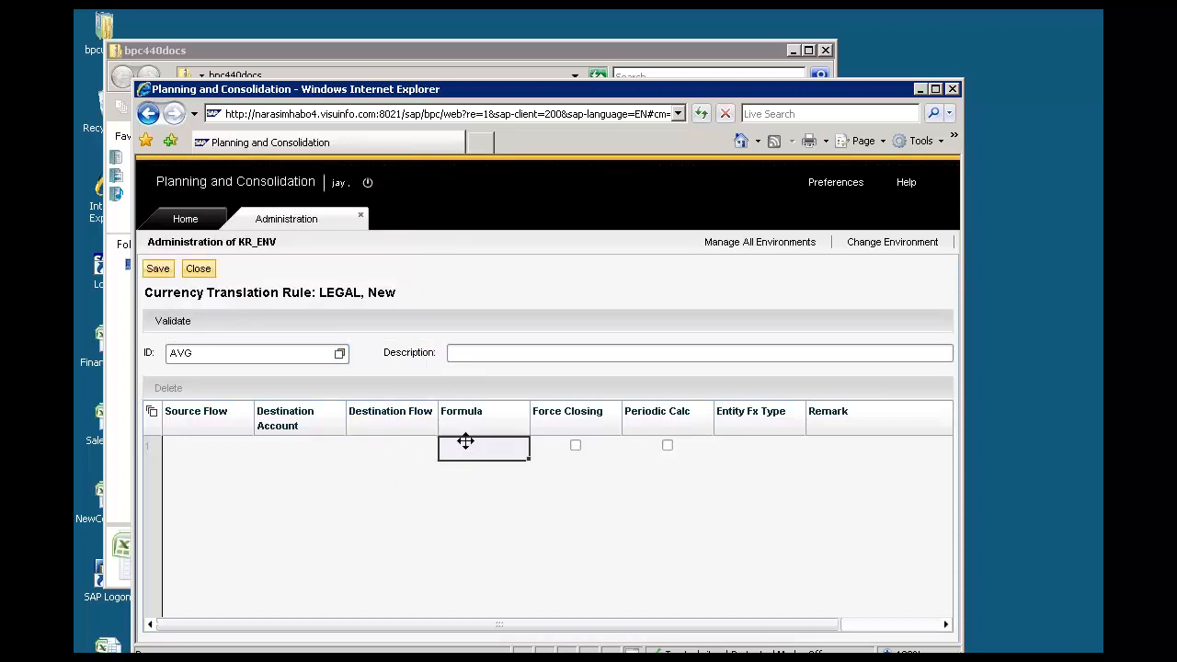
{"action": "left_click", "coordinate": [199, 355]}
{"action": "left_click_drag", "start_coordinate": [199, 355], "coordinate": [163, 355]}
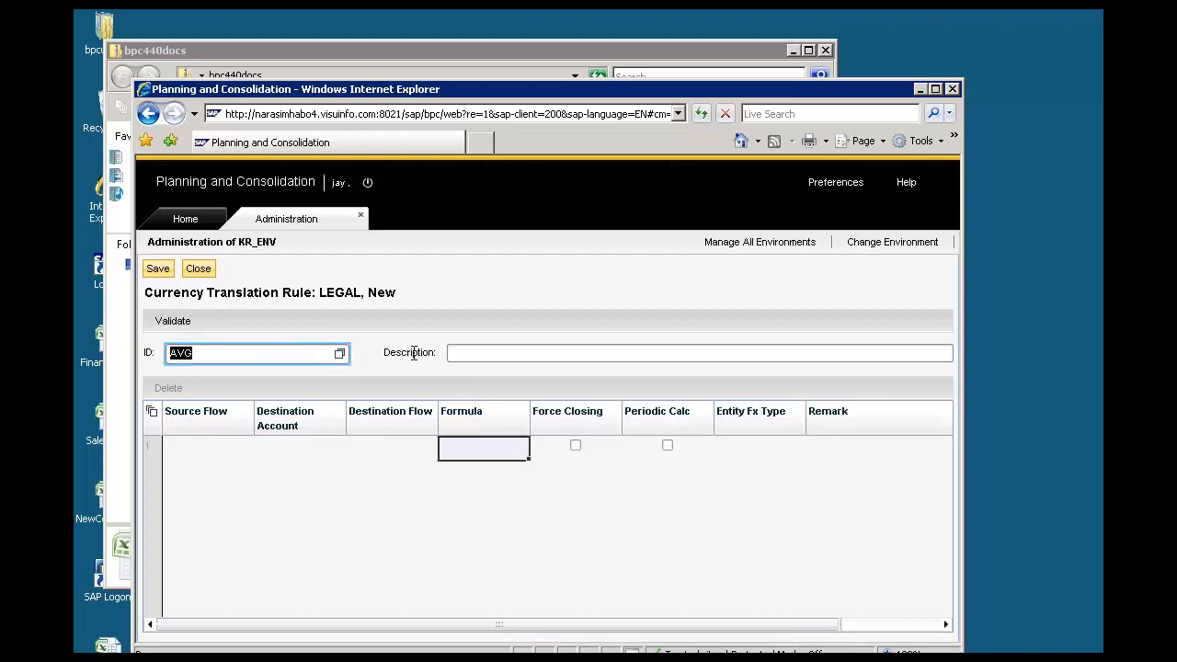
{"action": "left_click", "coordinate": [500, 353]}
{"action": "type", "text": "Accounts "}
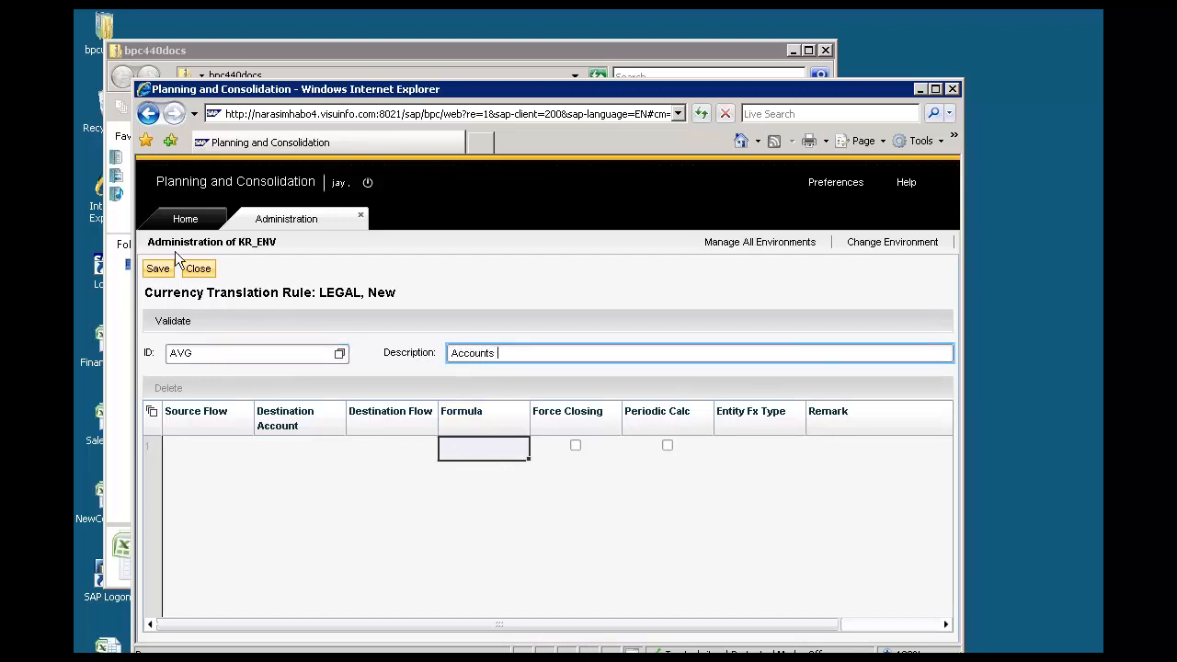
{"action": "type", "text": "with AVG Rate type"}
Start a second Planning and Consolidation Administration session and open the members of the C_ACCT dimension
{"action": "left_click", "coordinate": [182, 220]}
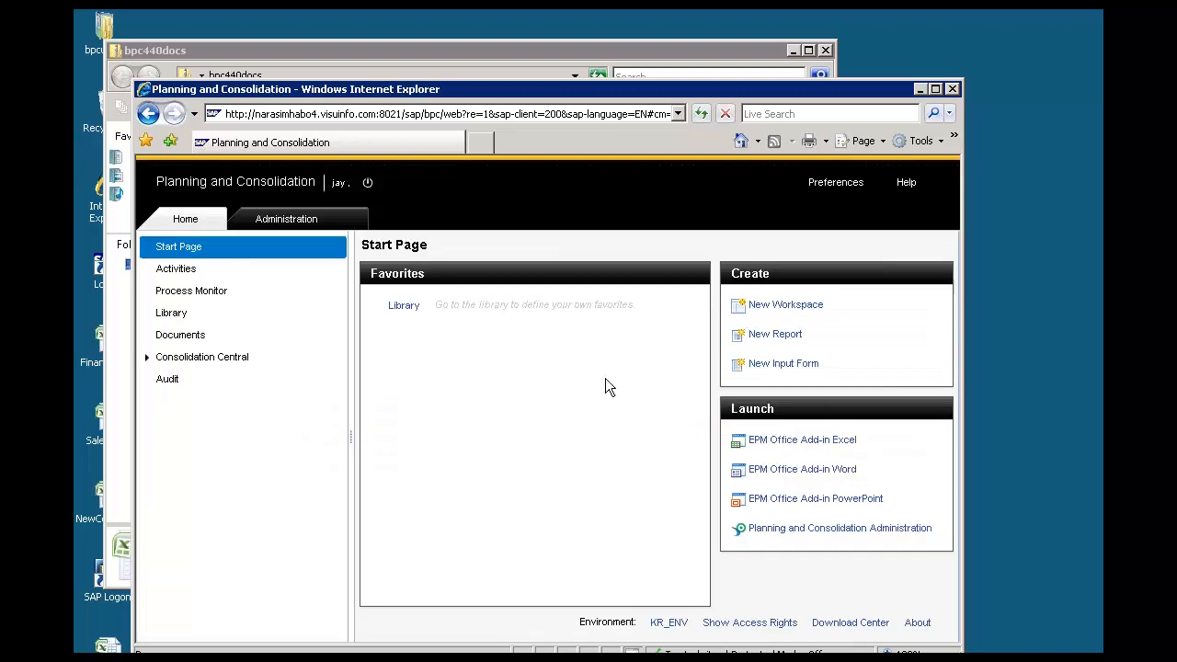
{"action": "left_click", "coordinate": [817, 528]}
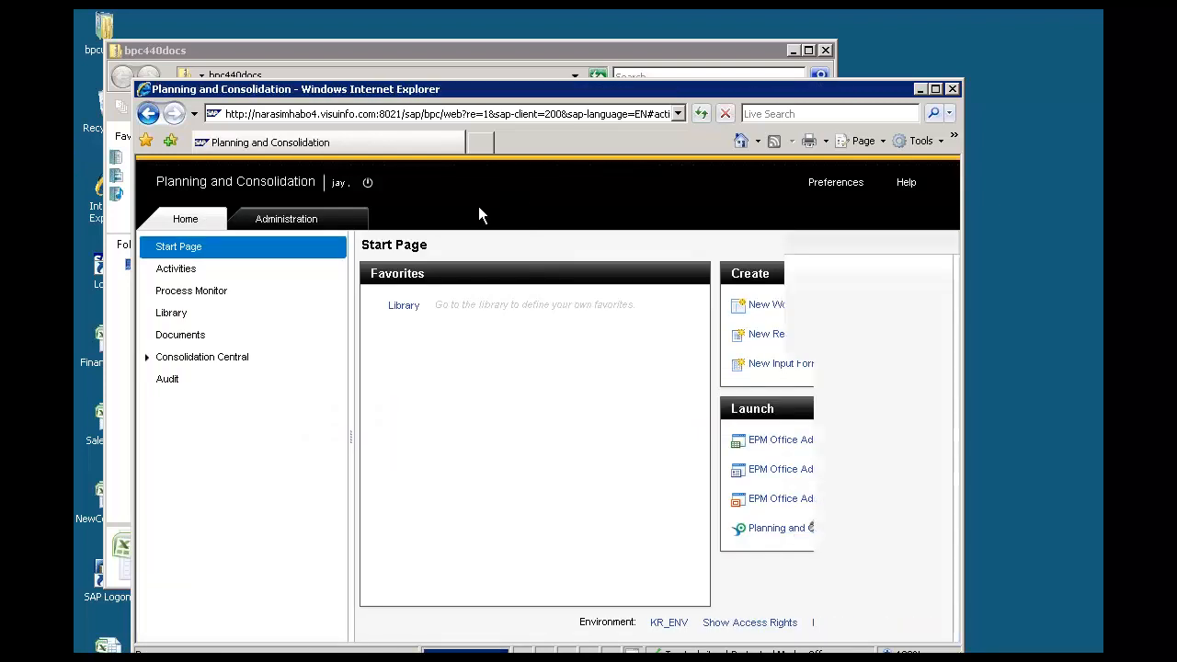
{"action": "left_click", "coordinate": [209, 292]}
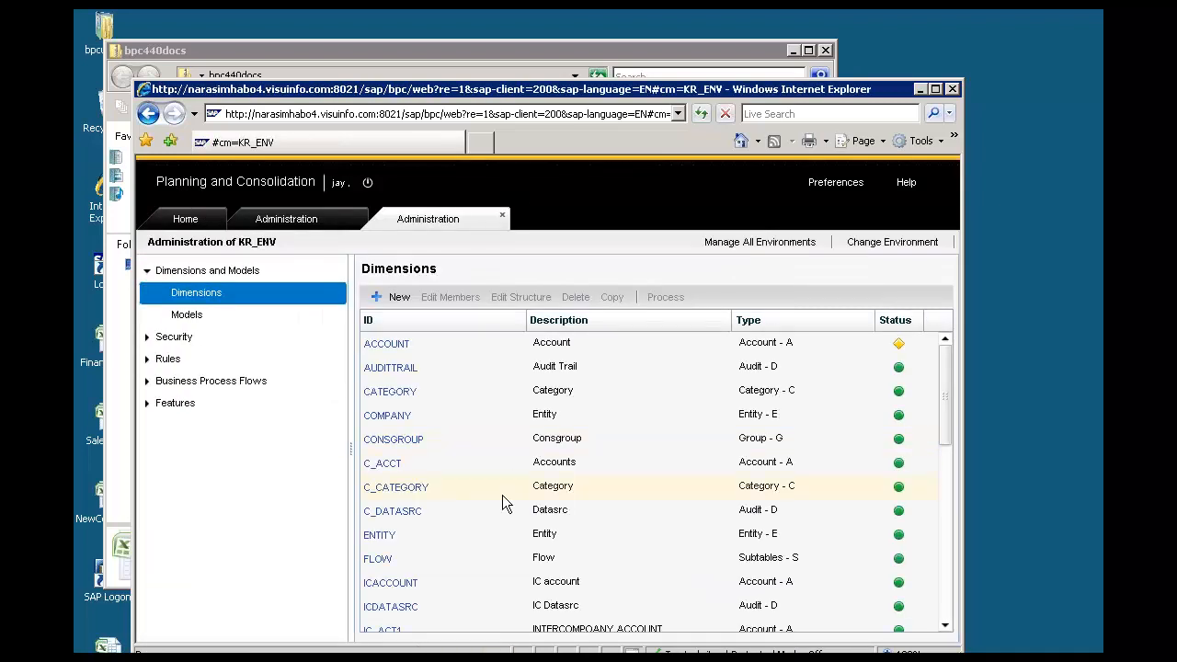
{"action": "double_click", "coordinate": [384, 464]}
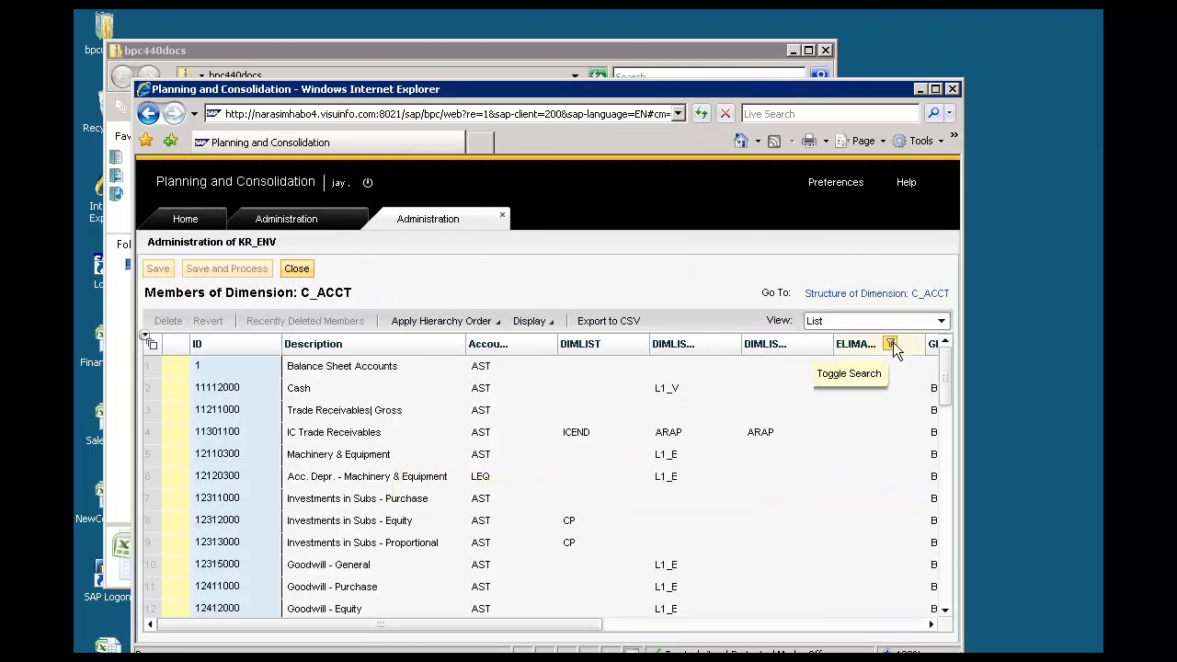
Sort the C_ACCT members ascending by rate type and move that column directly after the account type column
{"action": "left_click", "coordinate": [930, 624]}
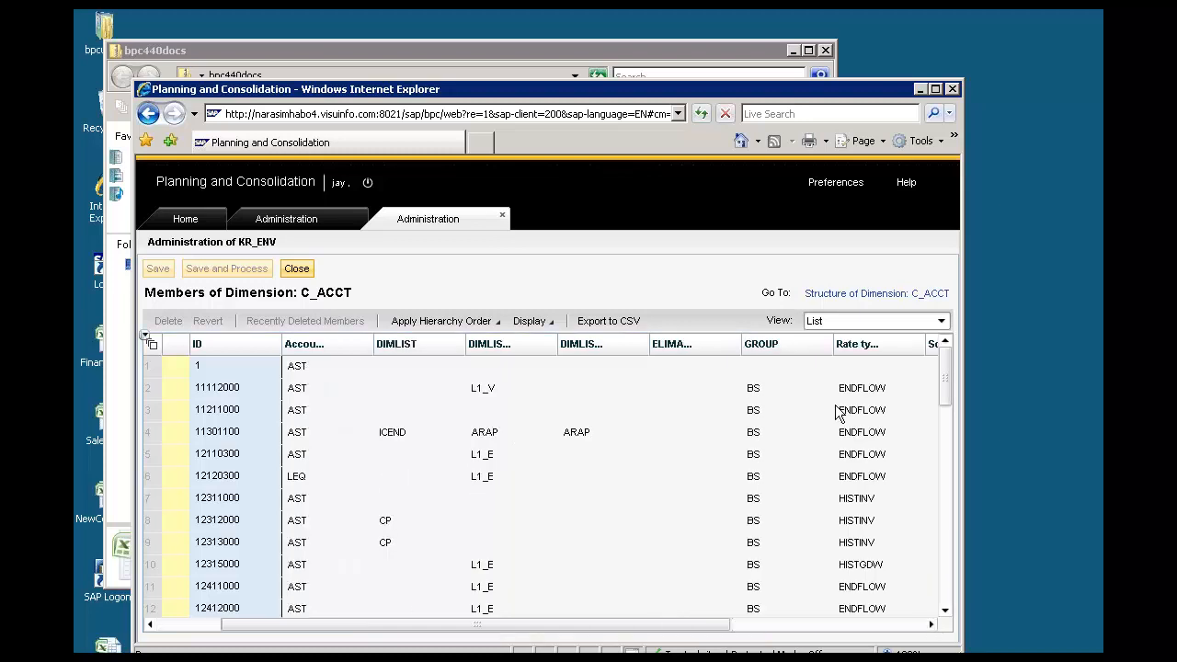
{"action": "left_click", "coordinate": [862, 344]}
{"action": "left_click", "coordinate": [855, 484]}
{"action": "scroll", "coordinate": [839, 542], "scroll_direction": "down", "scroll_amount": 1}
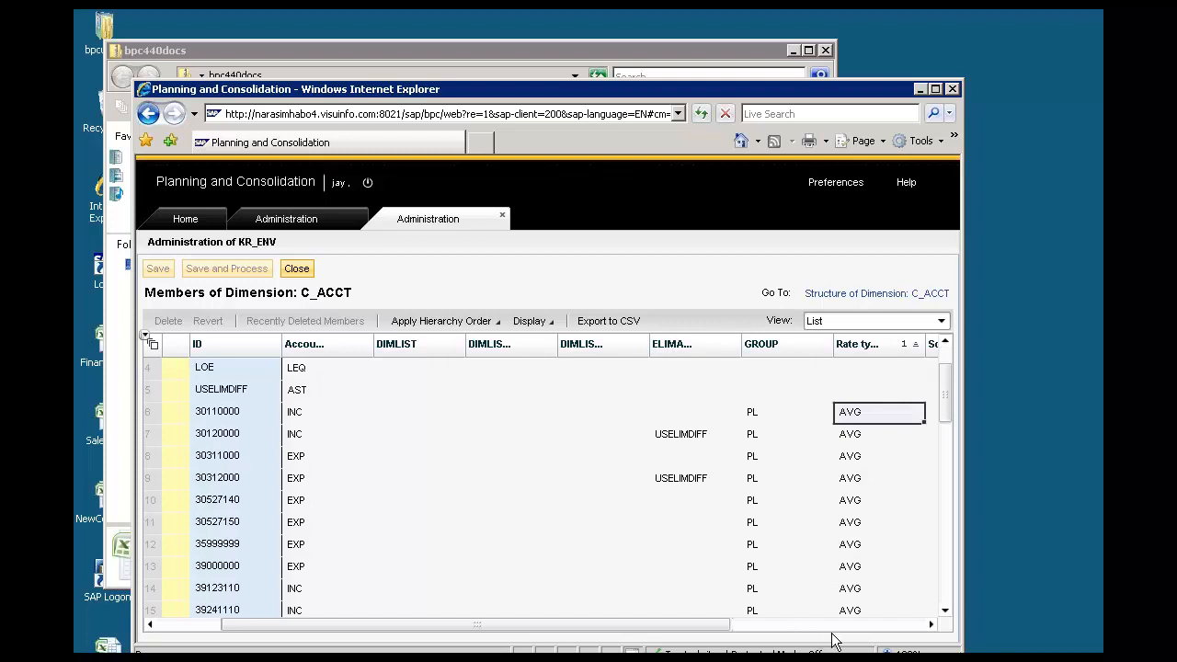
{"action": "left_click", "coordinate": [860, 346]}
{"action": "left_click_drag", "start_coordinate": [685, 351], "coordinate": [372, 353]}
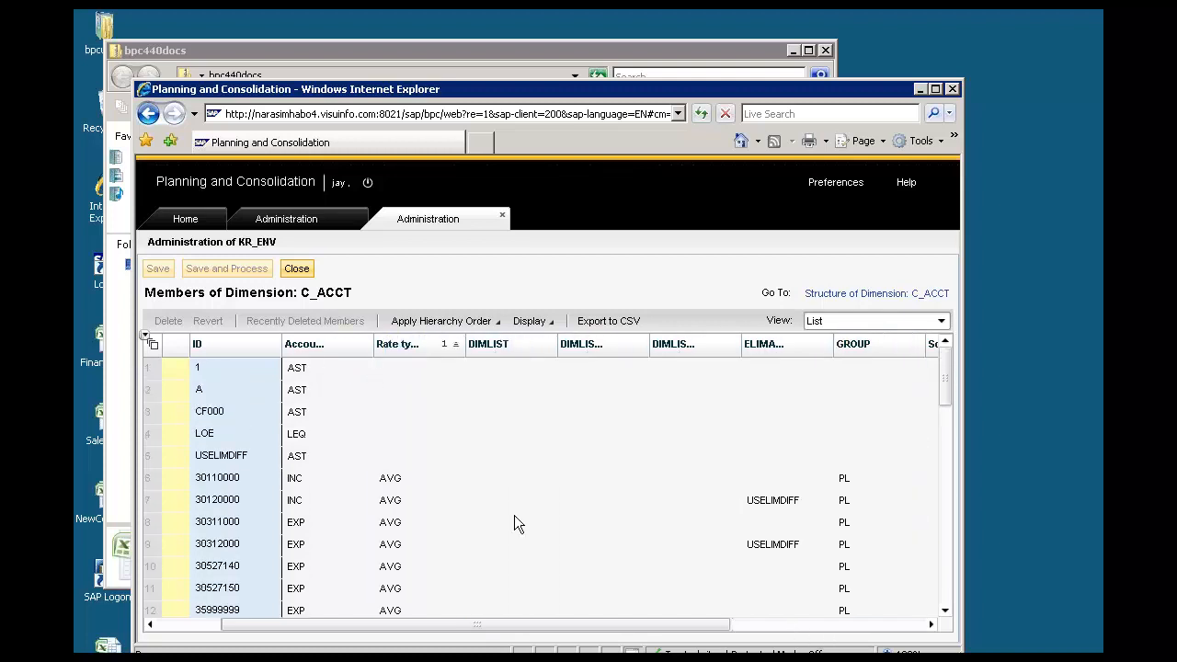
{"action": "left_click_drag", "start_coordinate": [396, 626], "coordinate": [213, 627]}
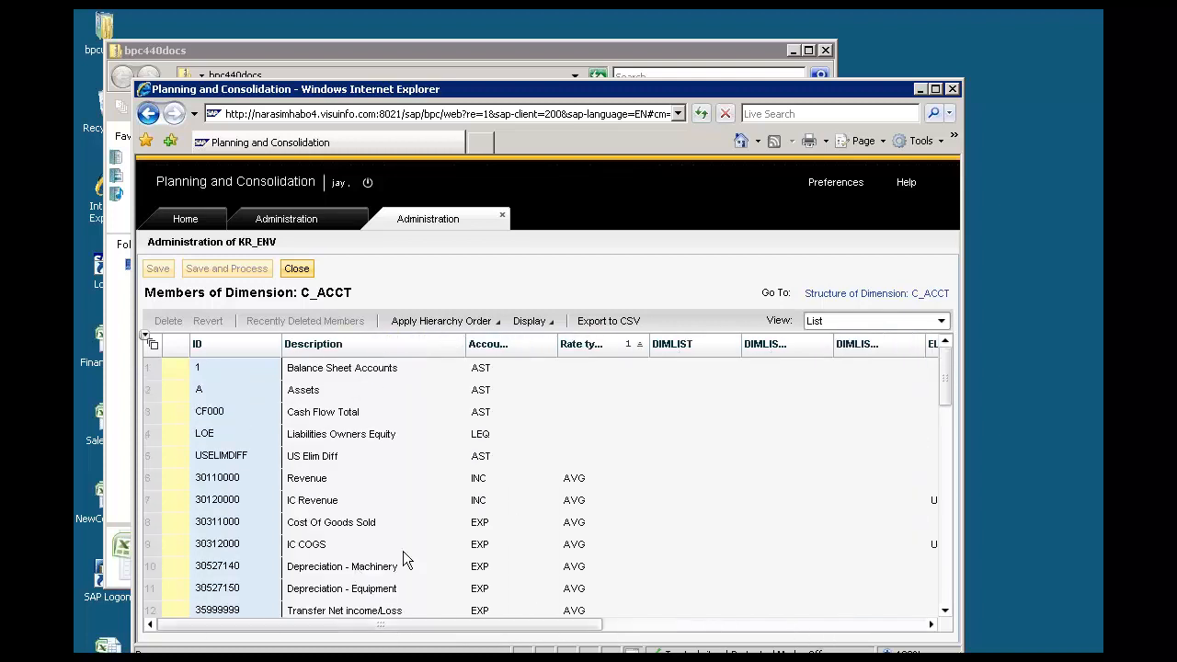
Examine the C_ACCT members with the AVG rate type, checking their IDs, descriptions and account types
{"action": "left_click", "coordinate": [582, 480]}
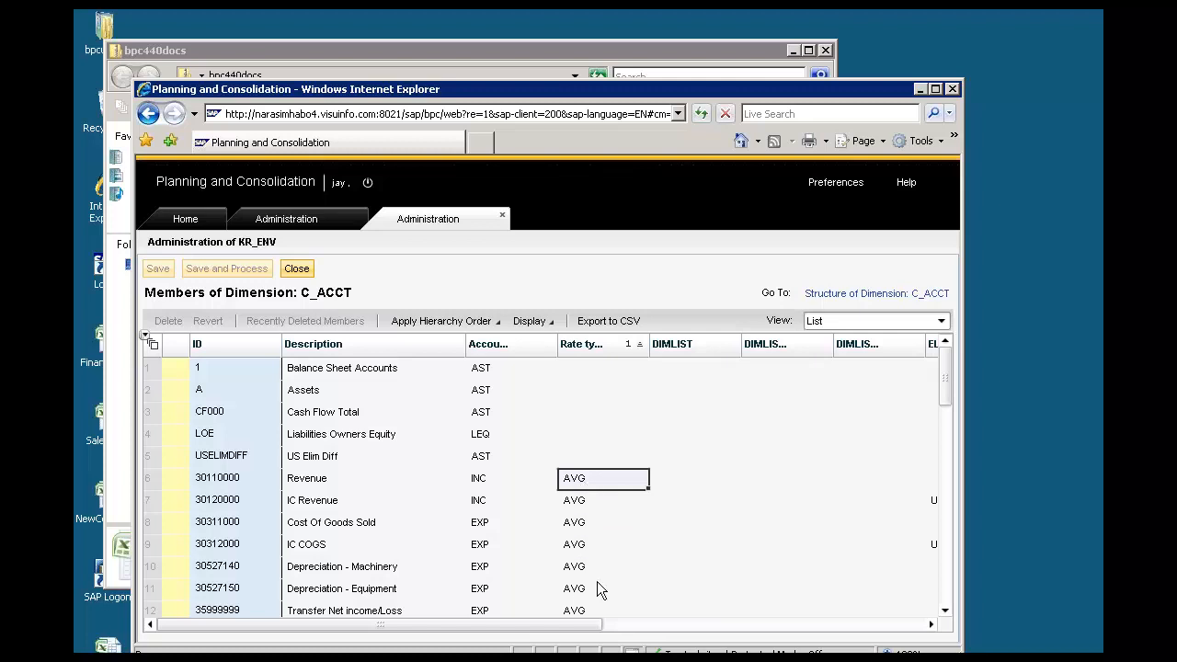
{"action": "left_click", "coordinate": [337, 479]}
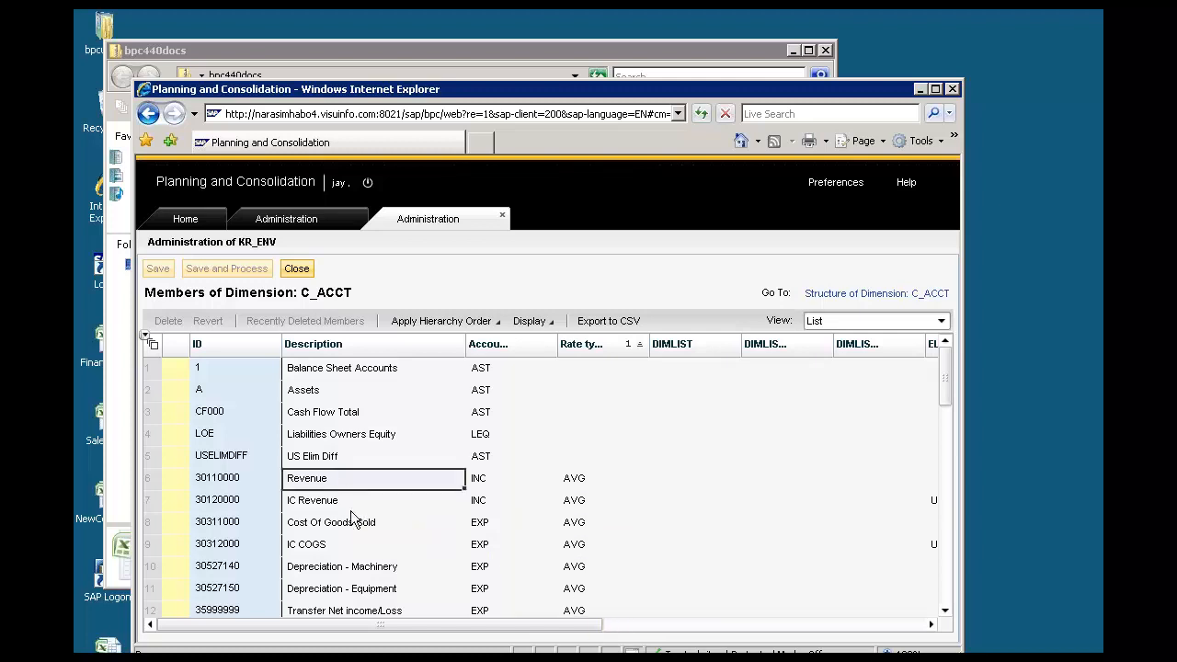
{"action": "left_click_drag", "start_coordinate": [486, 480], "coordinate": [493, 578]}
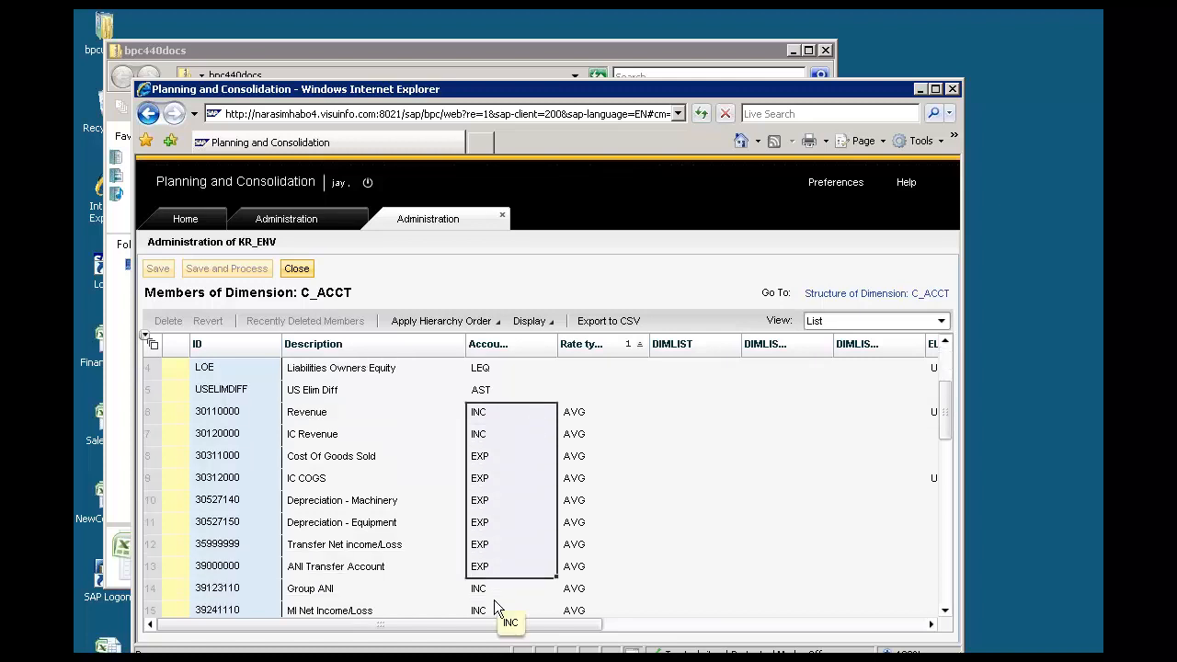
{"action": "scroll", "coordinate": [494, 599], "scroll_direction": "down", "scroll_amount": 1}
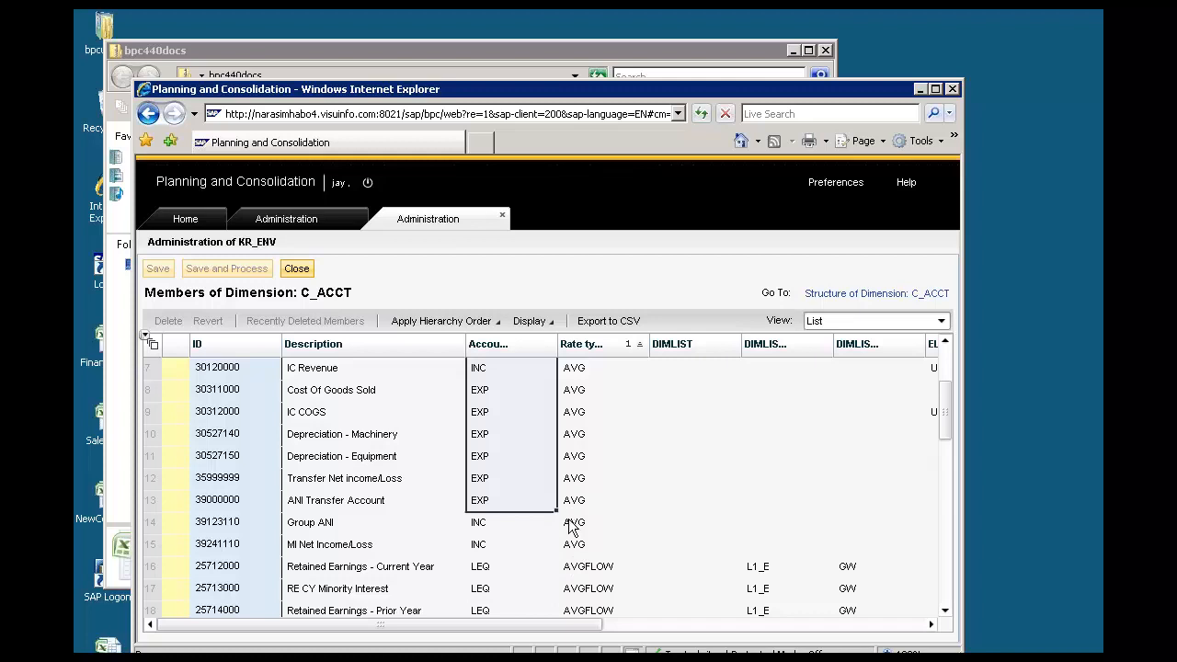
{"action": "left_click_drag", "start_coordinate": [346, 442], "coordinate": [348, 466]}
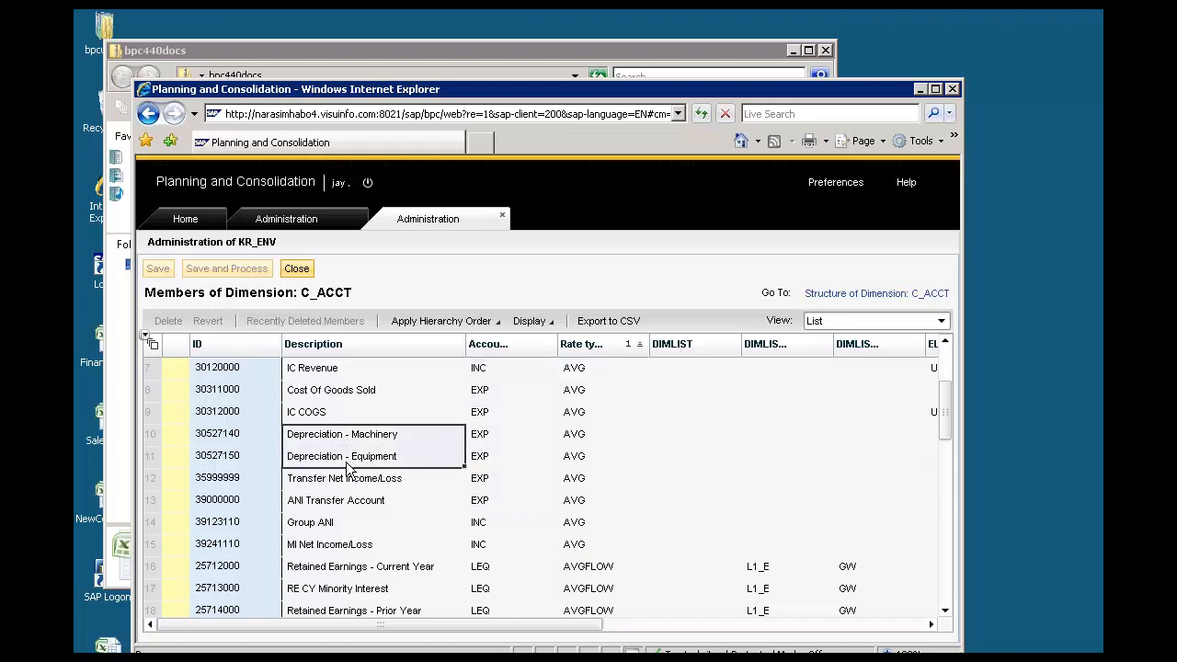
{"action": "left_click", "coordinate": [441, 480]}
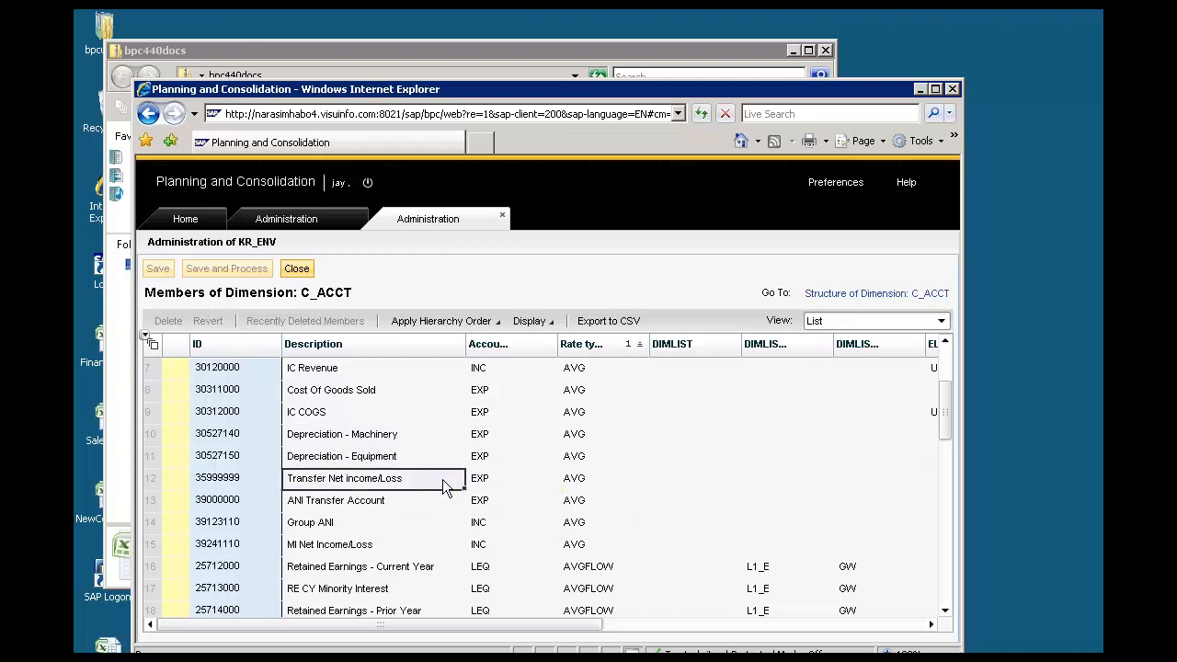
{"action": "left_click", "coordinate": [327, 505]}
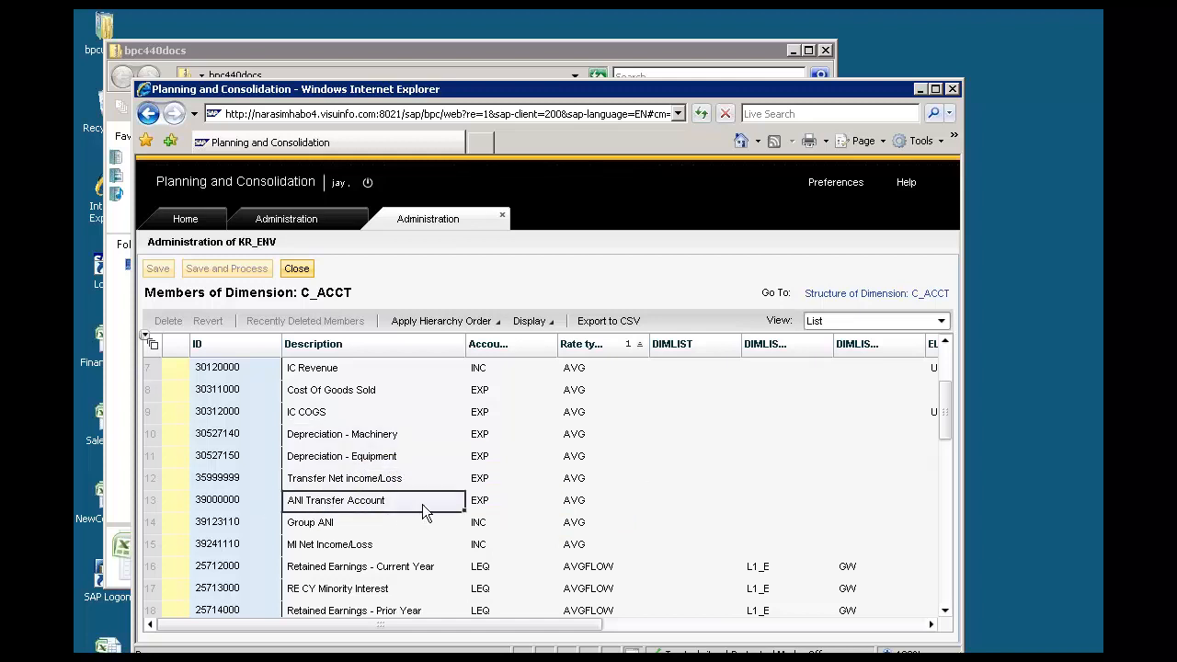
{"action": "left_click_drag", "start_coordinate": [566, 545], "coordinate": [563, 381]}
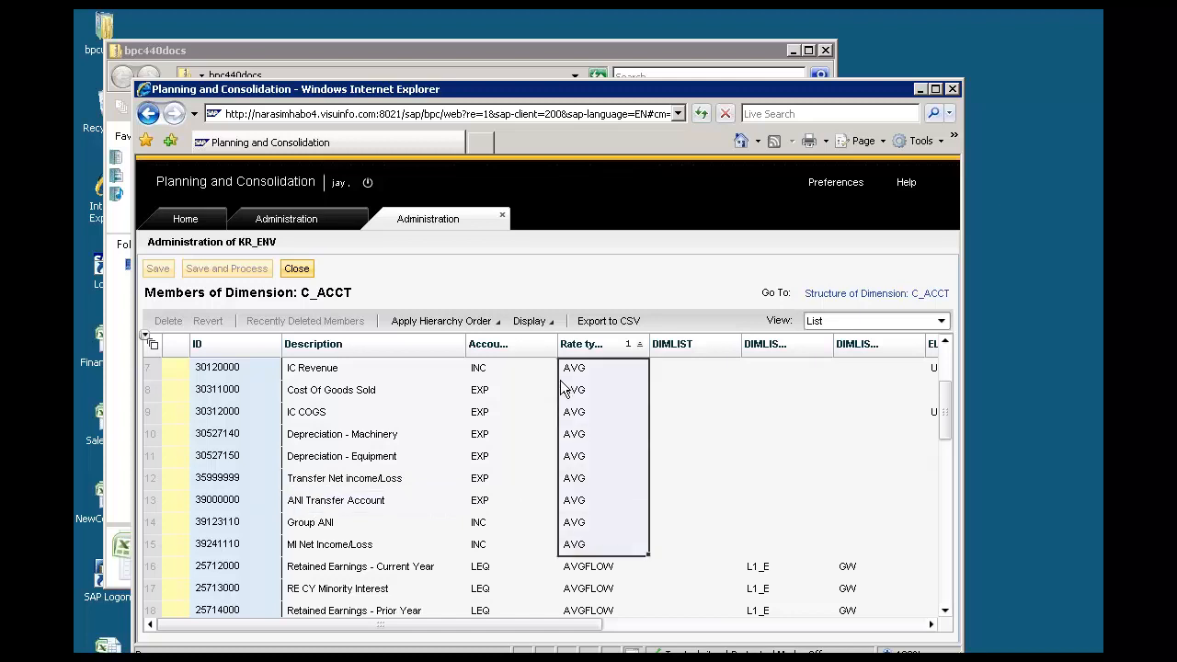
{"action": "scroll", "coordinate": [559, 425], "scroll_direction": "up", "scroll_amount": 1}
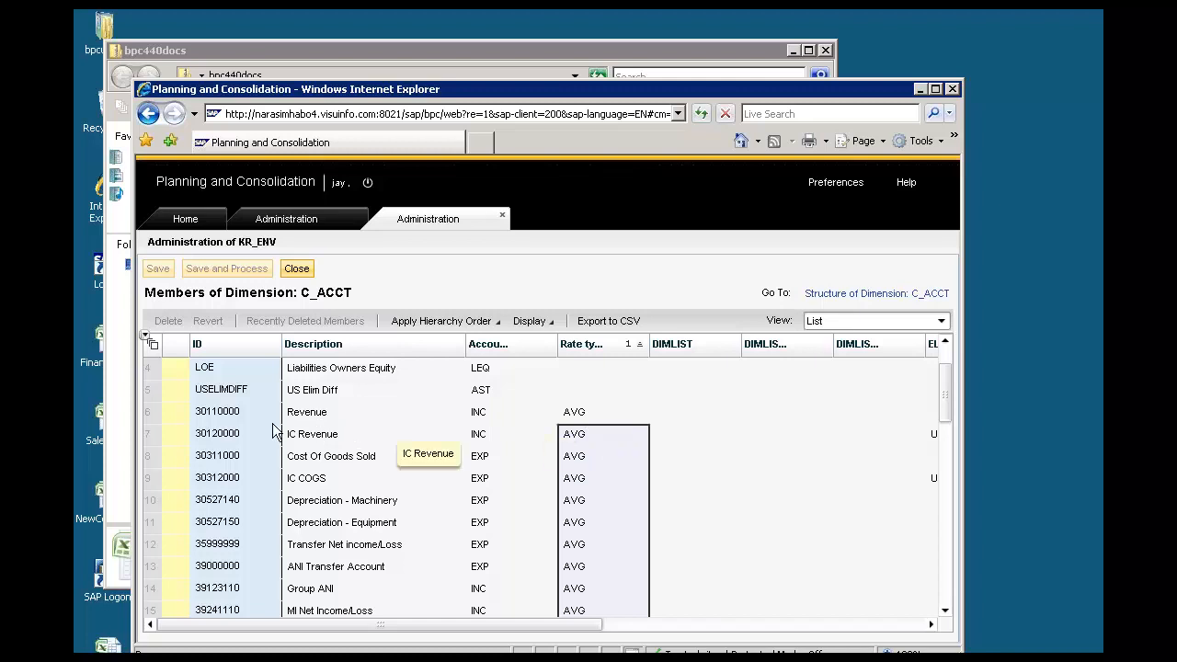
{"action": "left_click", "coordinate": [232, 415]}
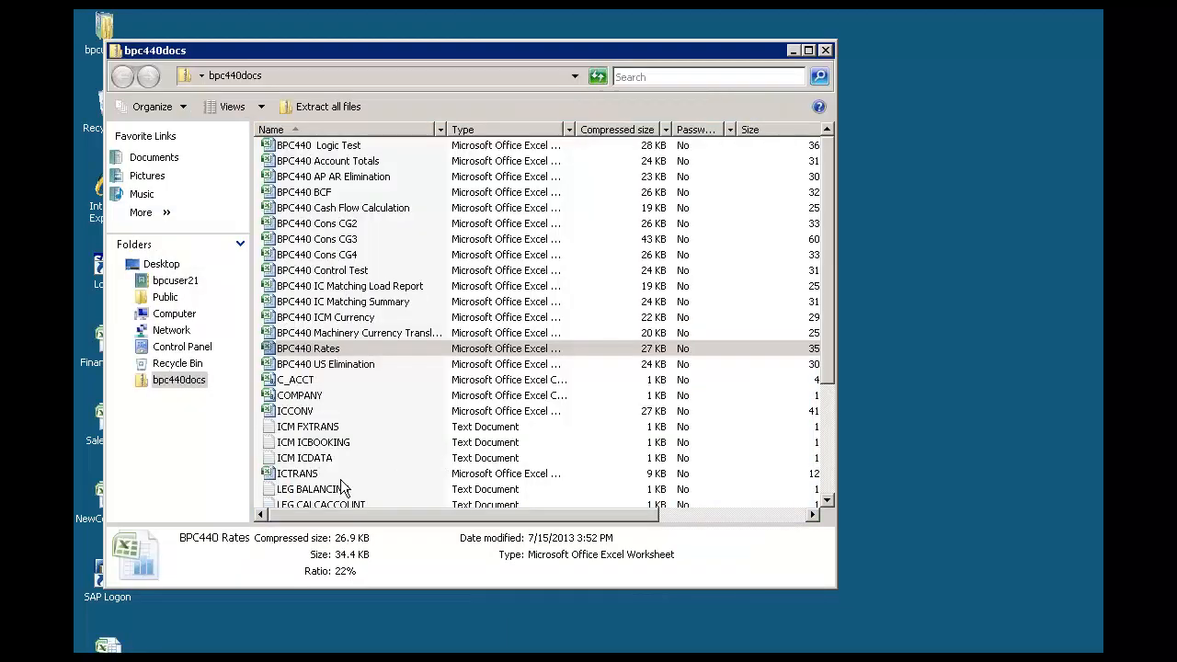
Open the Legal Data text file from the bpc440docs folder and examine the account and amount of its first record
{"action": "left_click", "coordinate": [337, 478]}
{"action": "scroll", "coordinate": [341, 497], "scroll_direction": "down", "scroll_amount": 1}
{"action": "scroll", "coordinate": [333, 501], "scroll_direction": "down", "scroll_amount": 1}
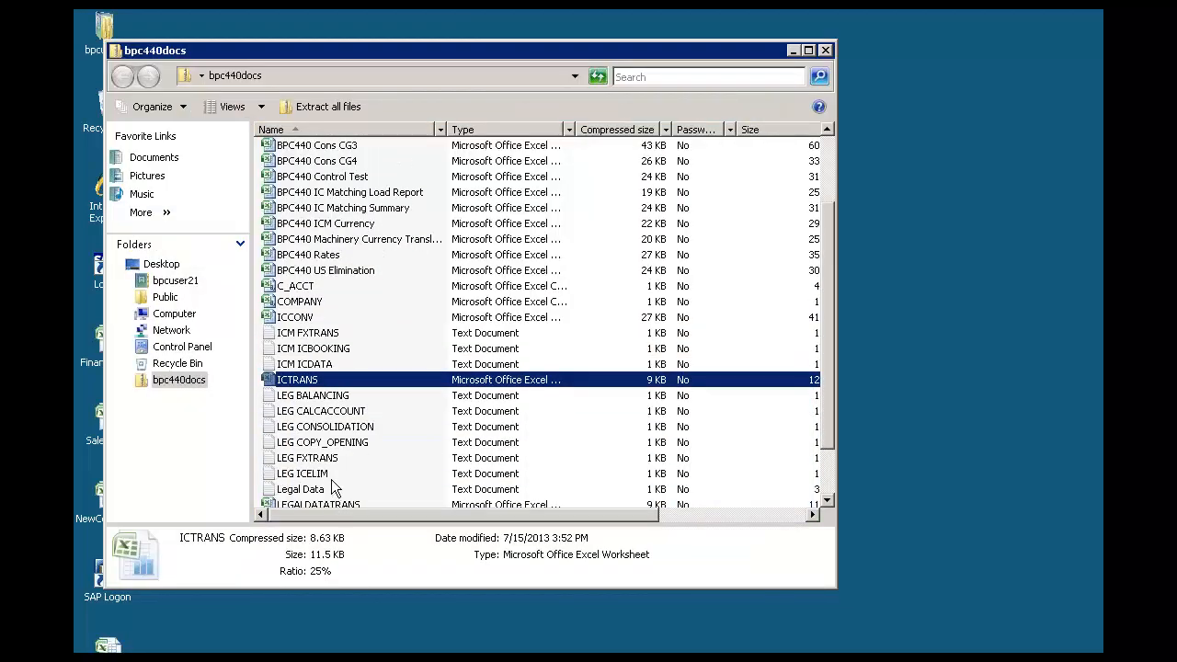
{"action": "double_click", "coordinate": [309, 489]}
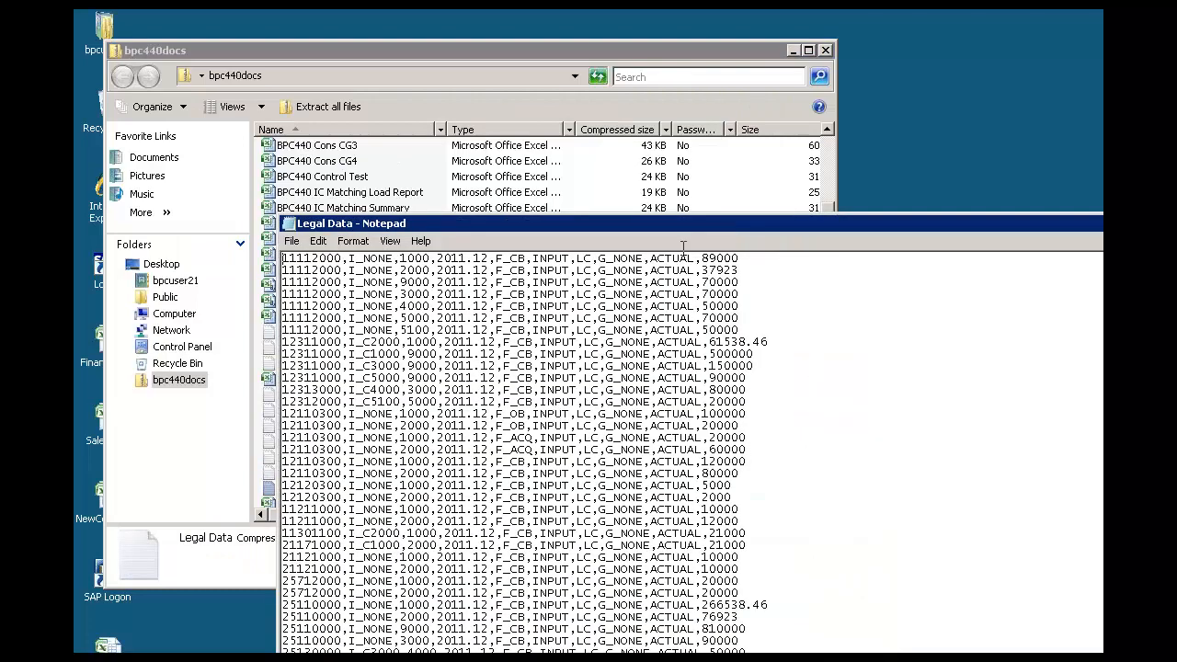
{"action": "left_click_drag", "start_coordinate": [777, 228], "coordinate": [726, 71]}
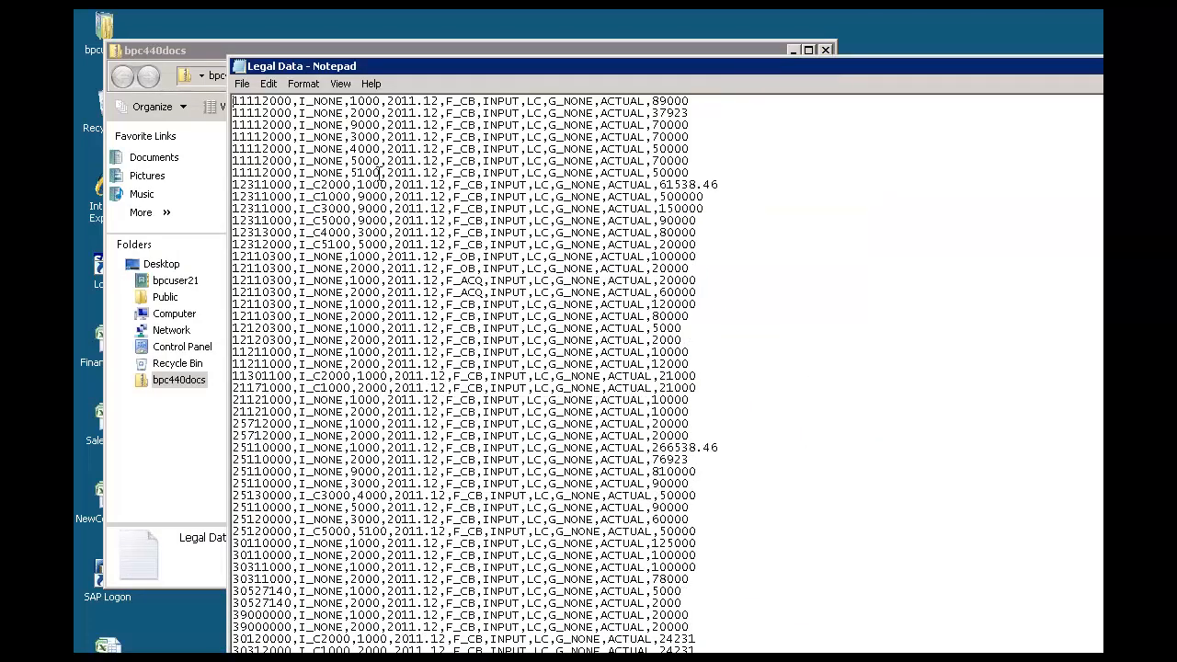
{"action": "left_click_drag", "start_coordinate": [292, 100], "coordinate": [230, 83]}
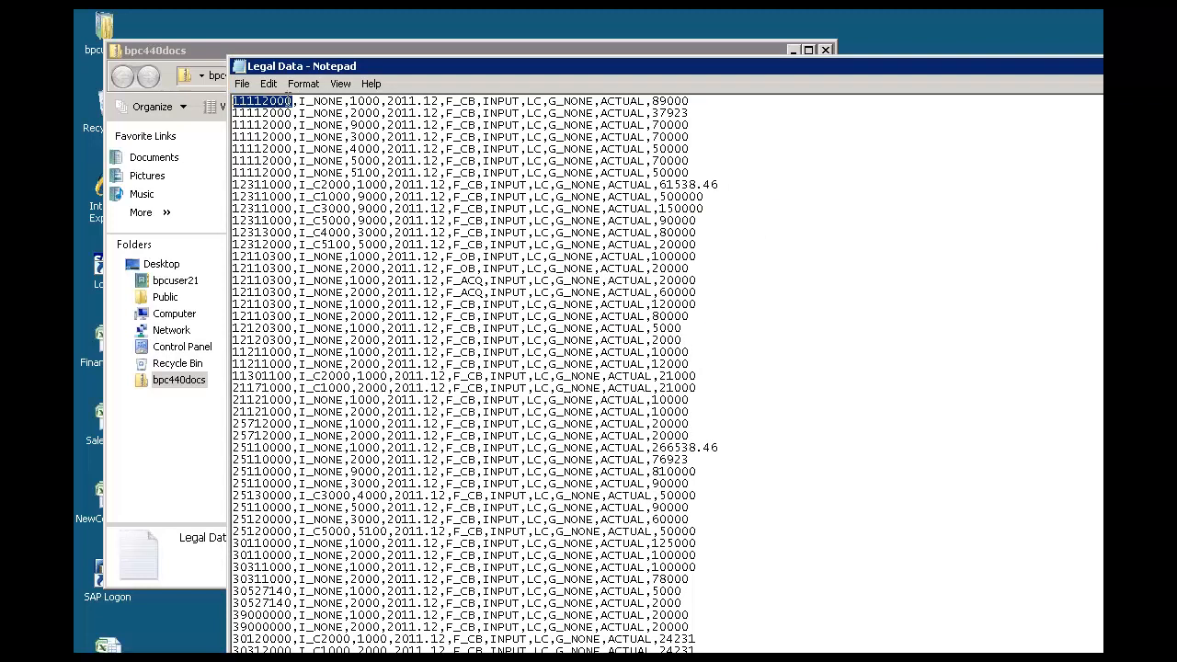
{"action": "left_click_drag", "start_coordinate": [696, 99], "coordinate": [651, 99]}
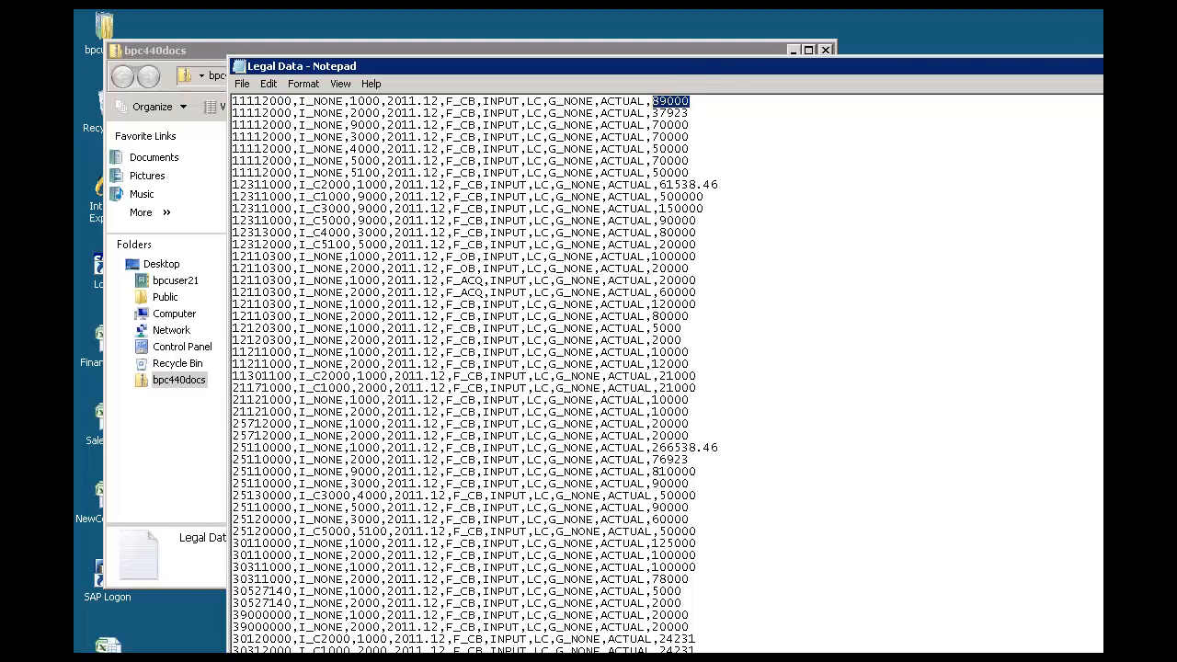
Return to the LEGAL currency translation rule, set its first line's formula to AVG and save the rule
{"action": "key", "text": "alt+Tab"}
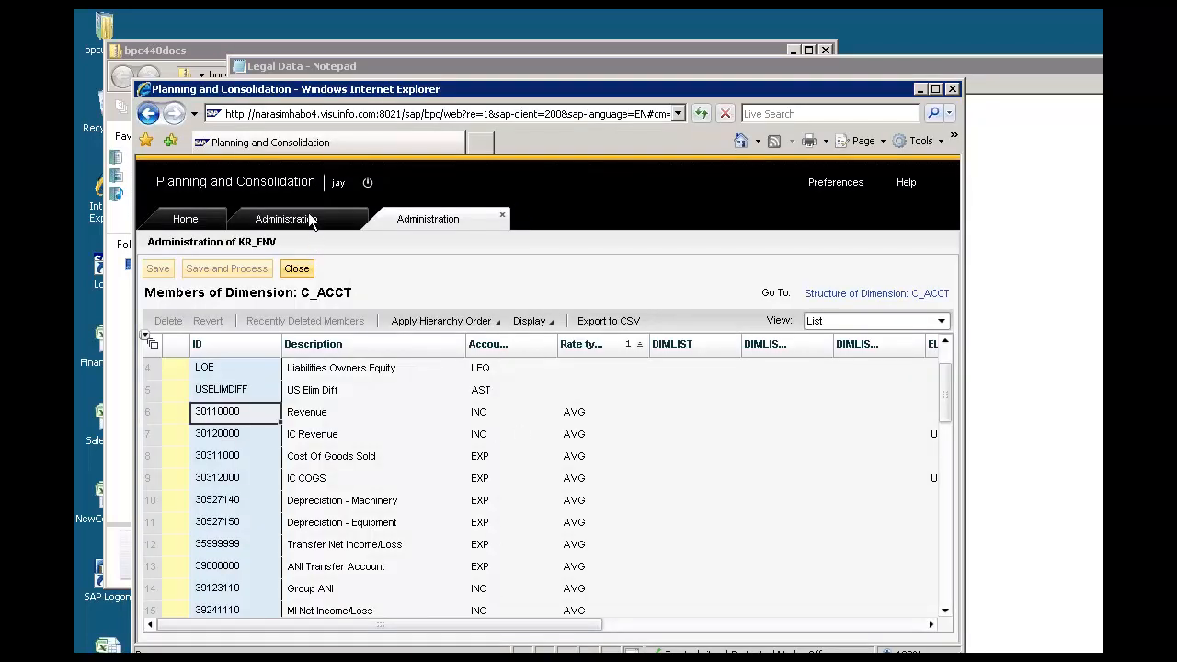
{"action": "left_click", "coordinate": [311, 219]}
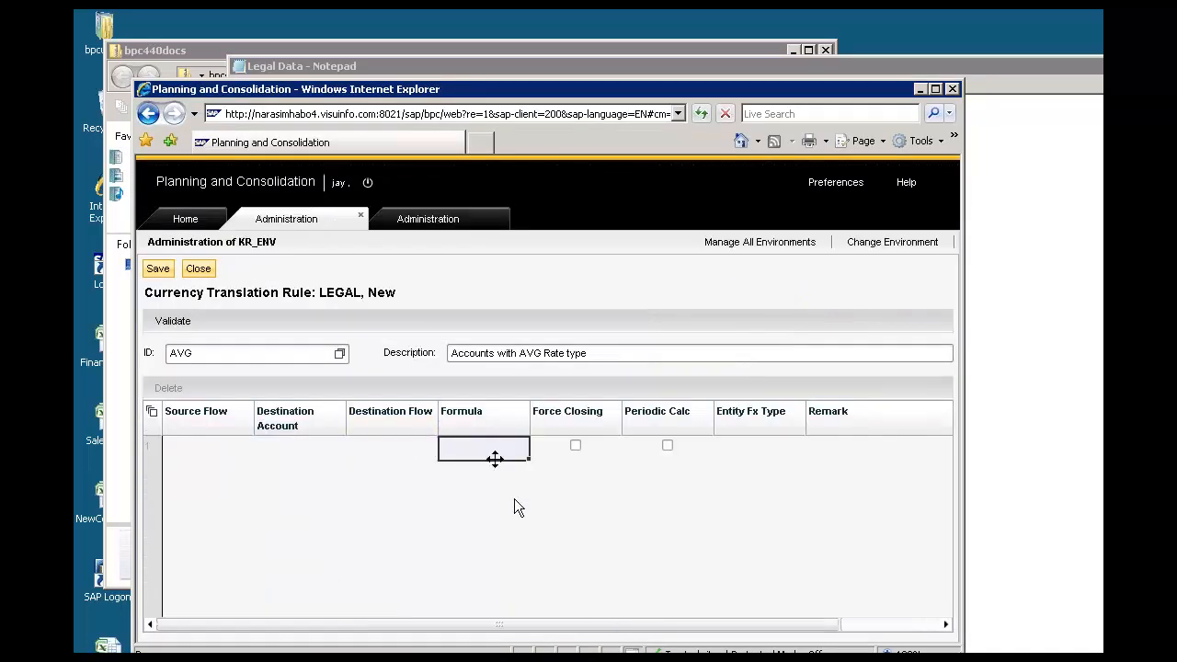
{"action": "type", "text": "AVG"}
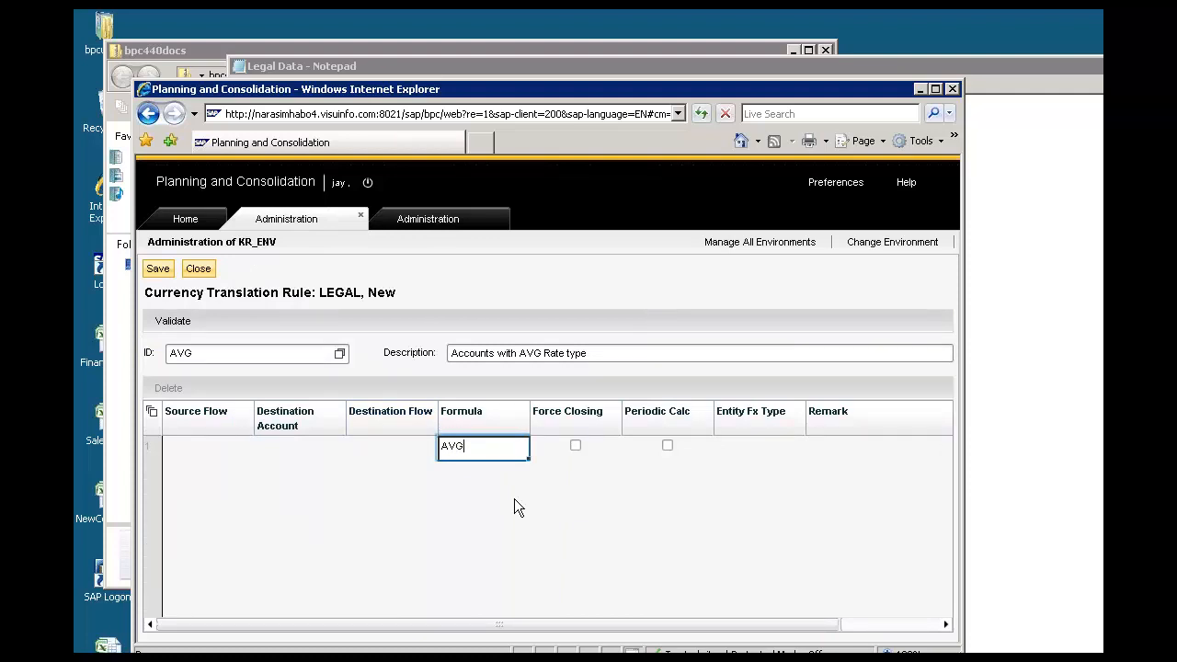
{"action": "key", "text": "Return"}
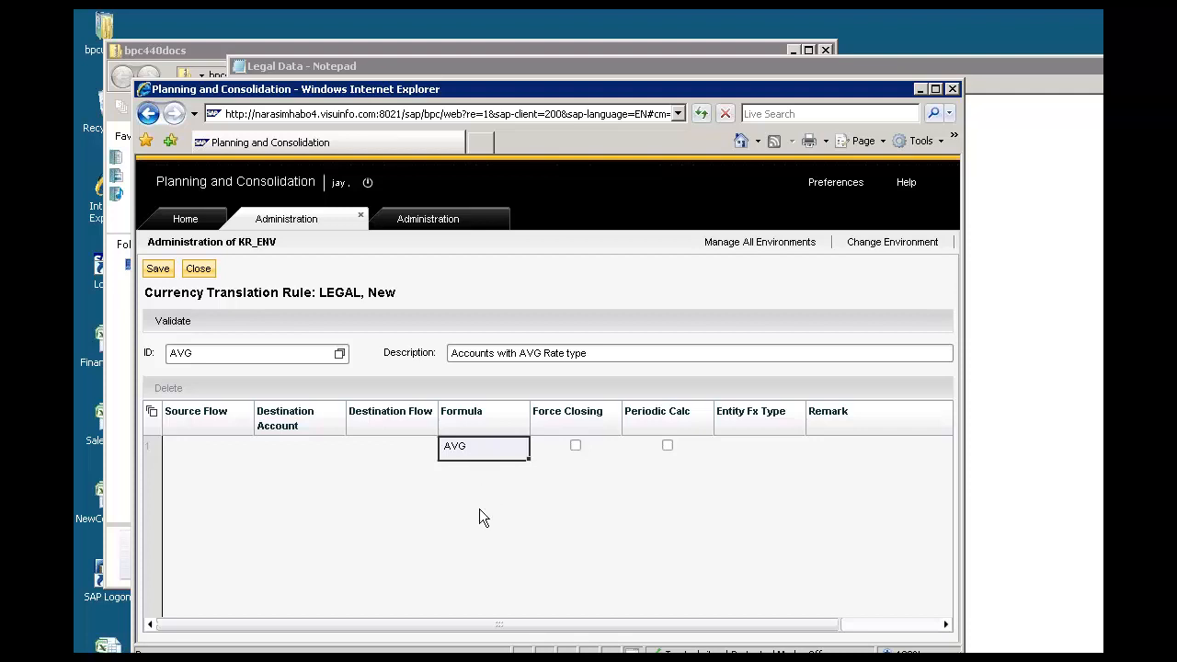
{"action": "left_click", "coordinate": [157, 268]}
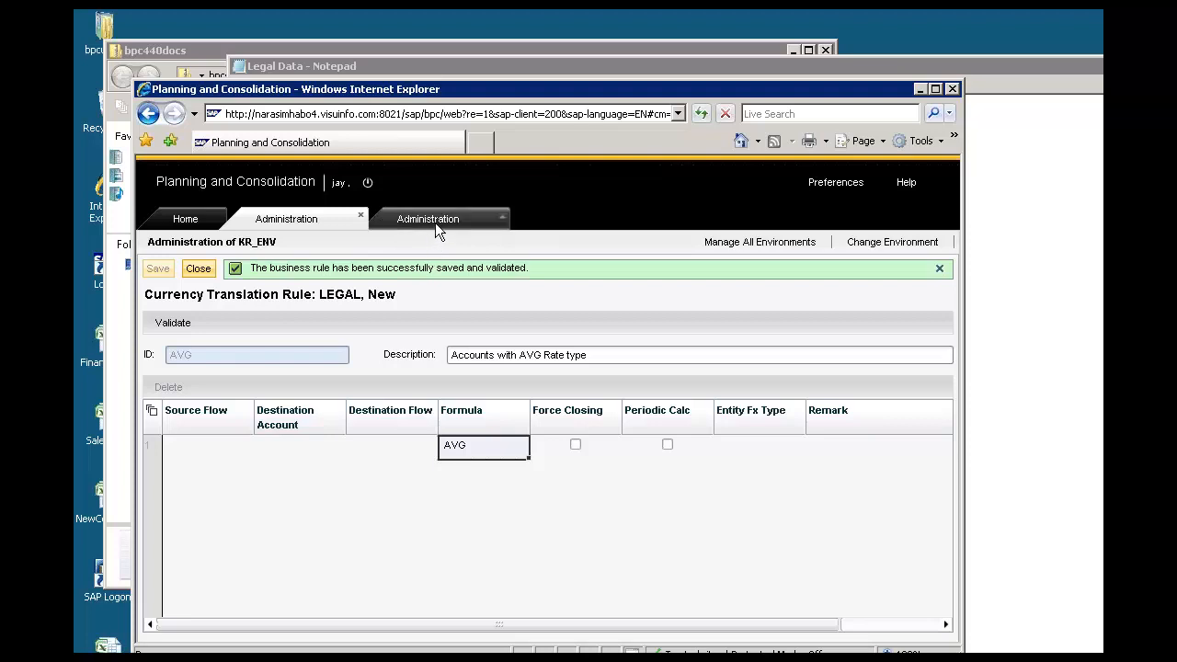
Launch the EPM Office Add-in for Excel from the start page and connect to the KR_ENV LEGAL model
{"action": "left_click", "coordinate": [181, 217]}
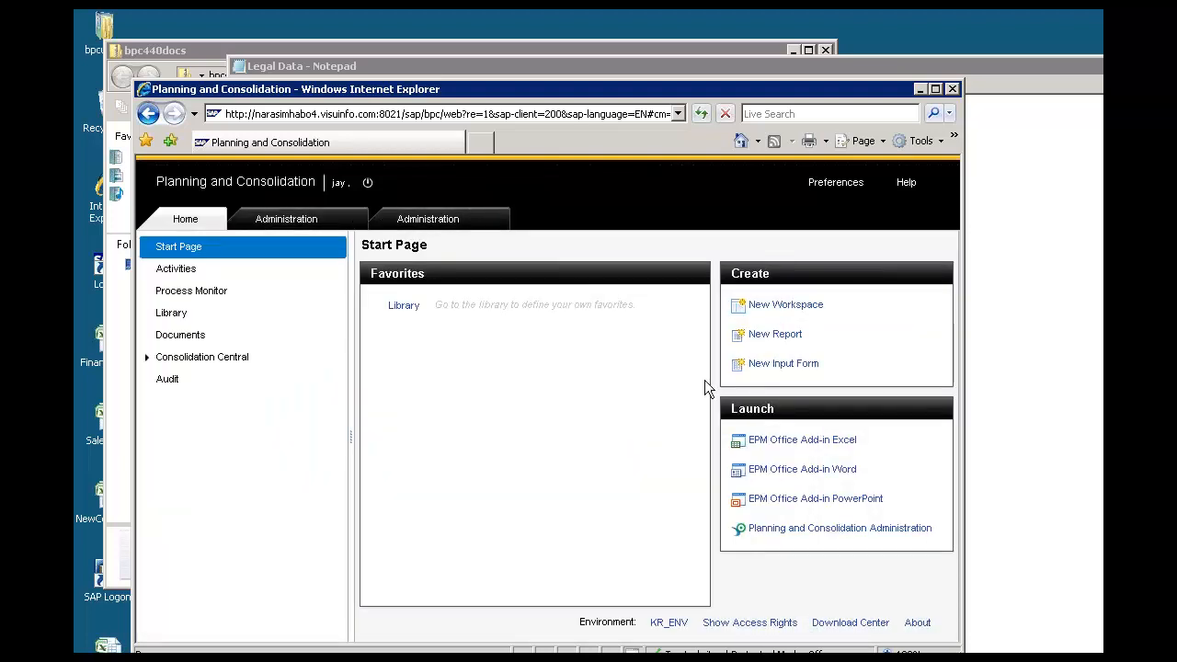
{"action": "left_click", "coordinate": [789, 447]}
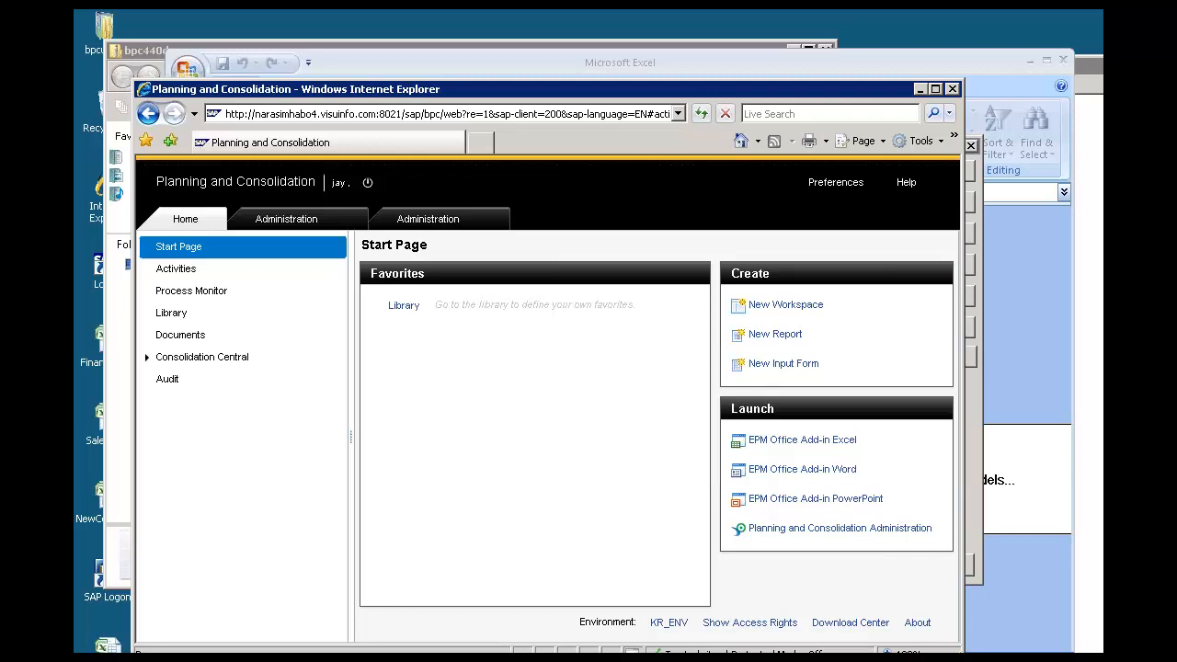
{"action": "left_click", "coordinate": [680, 312]}
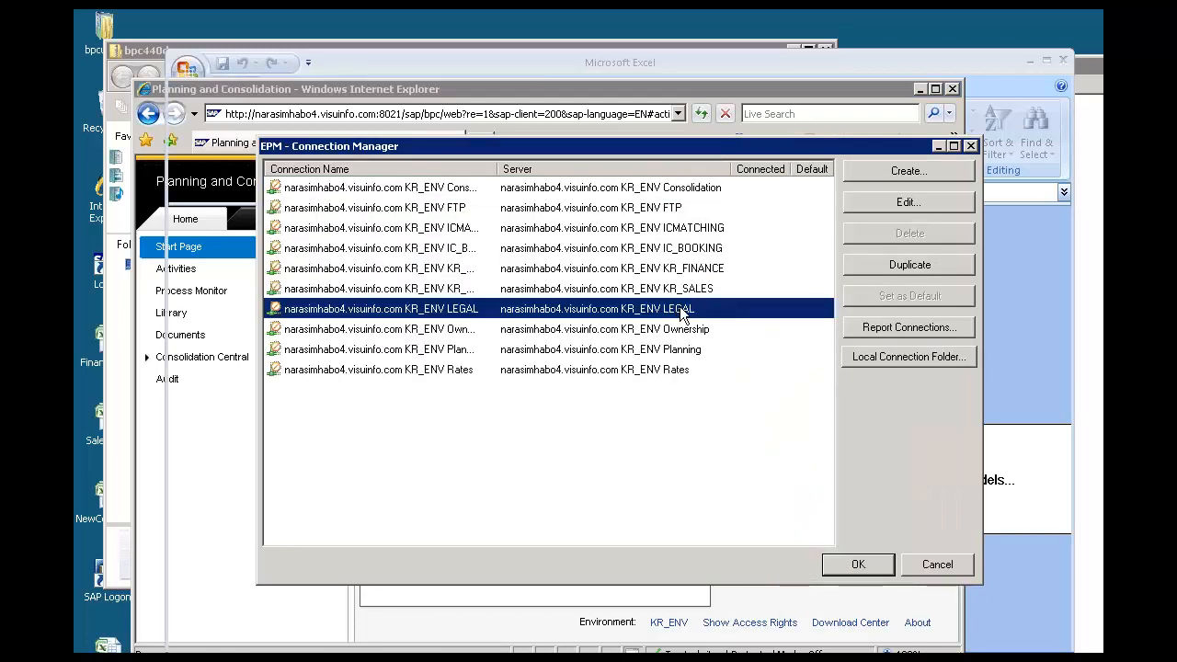
{"action": "double_click", "coordinate": [681, 310]}
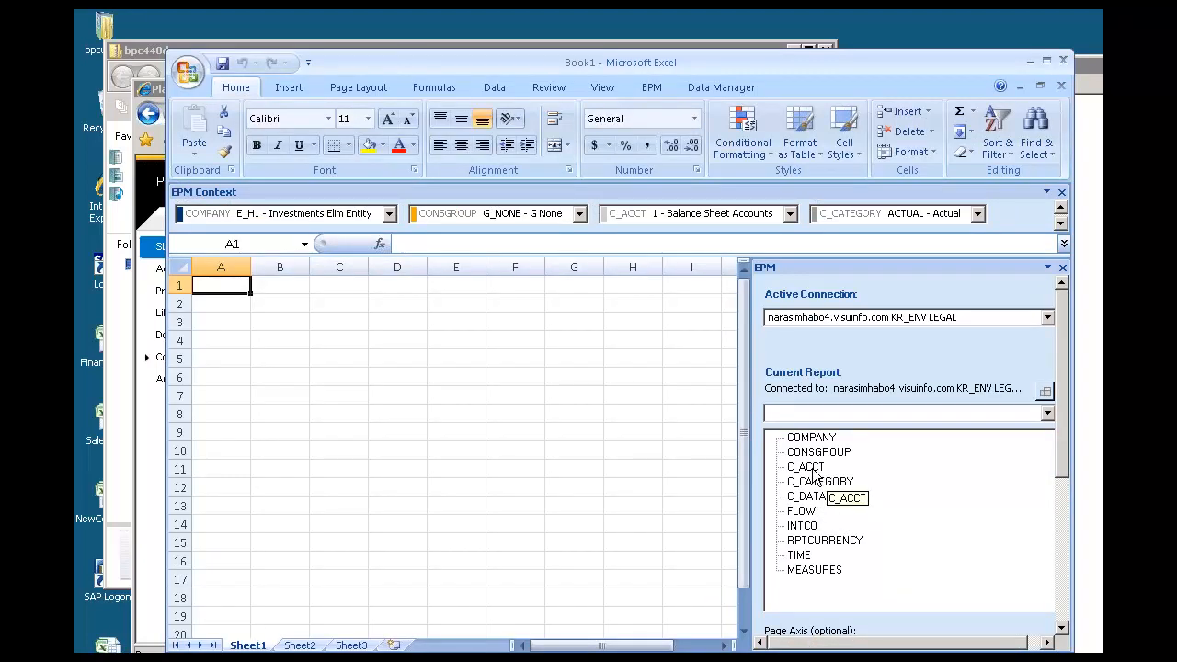
Create a new EPM report with COMPANY and C_ACCT on the row axis and RPTCURRENCY on the column axis
{"action": "left_click", "coordinate": [814, 470]}
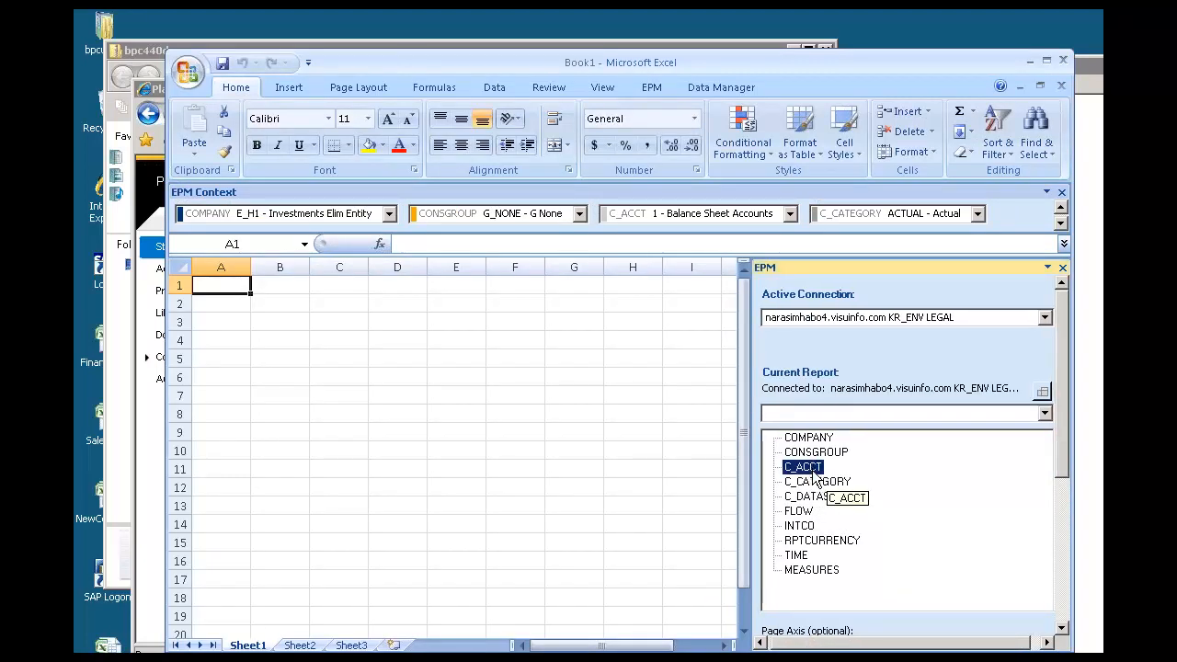
{"action": "left_click", "coordinate": [653, 87]}
{"action": "left_click", "coordinate": [387, 112]}
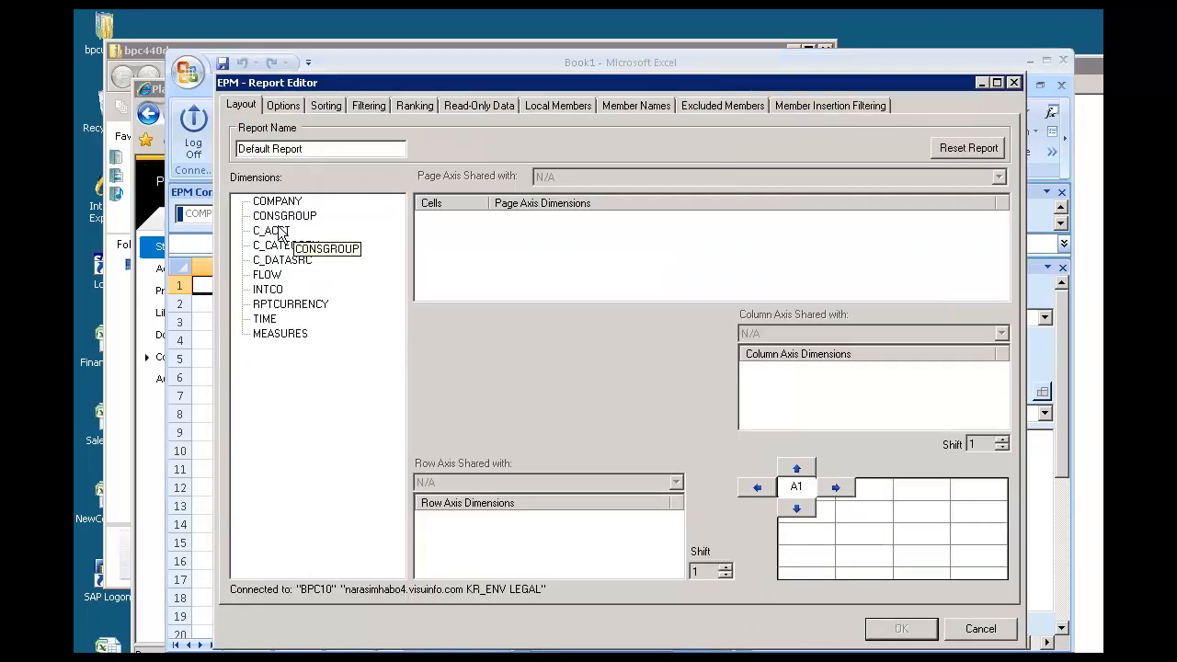
{"action": "left_click", "coordinate": [274, 235]}
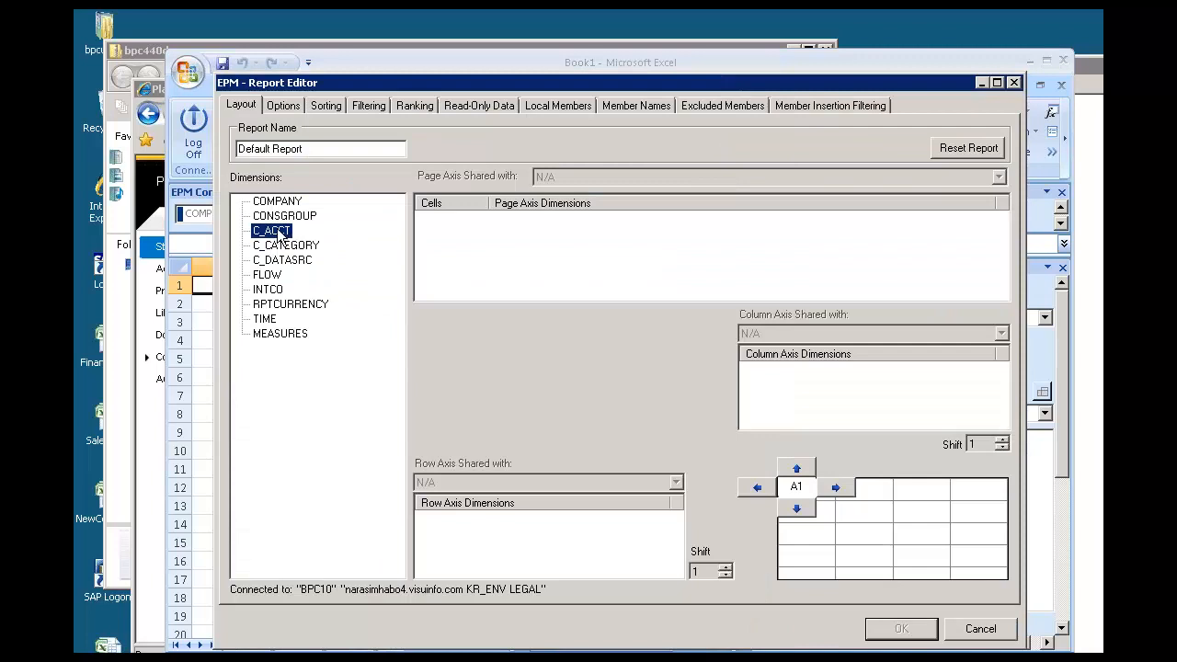
{"action": "left_click_drag", "start_coordinate": [276, 235], "coordinate": [466, 536]}
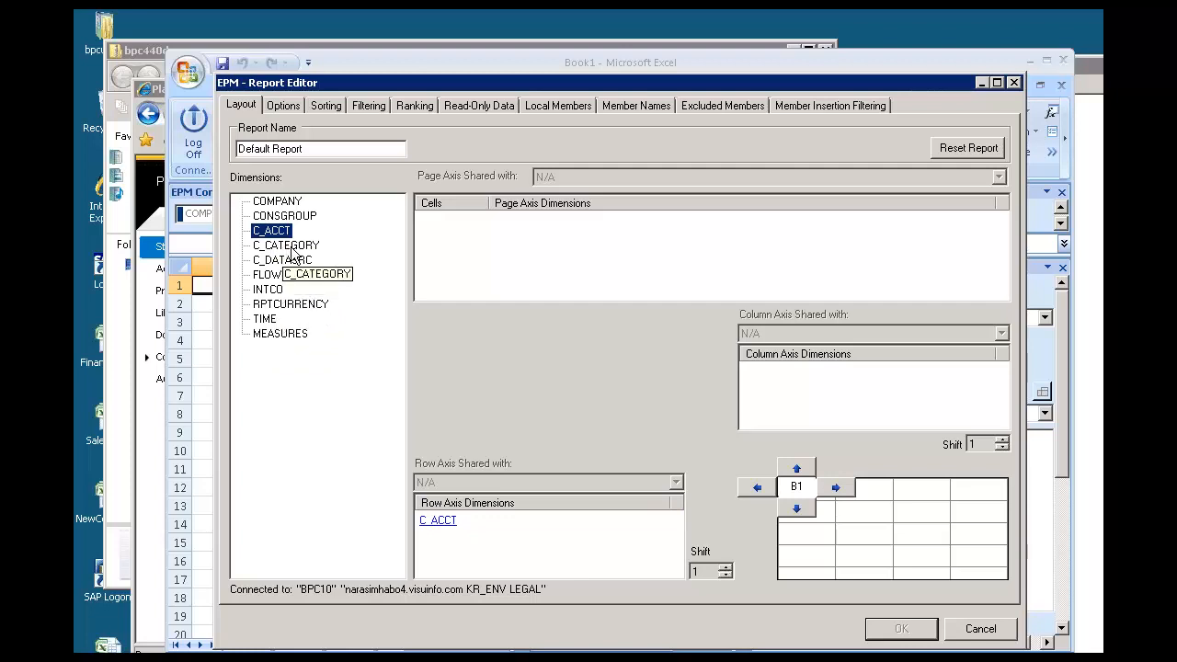
{"action": "left_click_drag", "start_coordinate": [291, 306], "coordinate": [805, 398]}
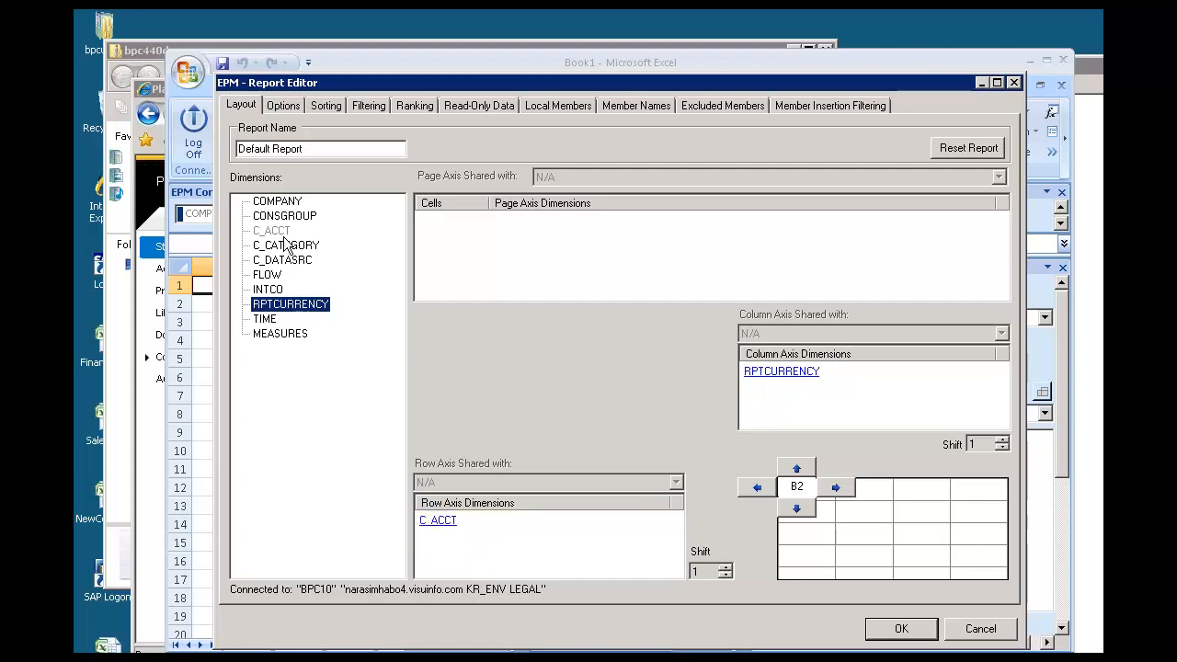
{"action": "left_click", "coordinate": [275, 202]}
{"action": "left_click_drag", "start_coordinate": [275, 204], "coordinate": [484, 558]}
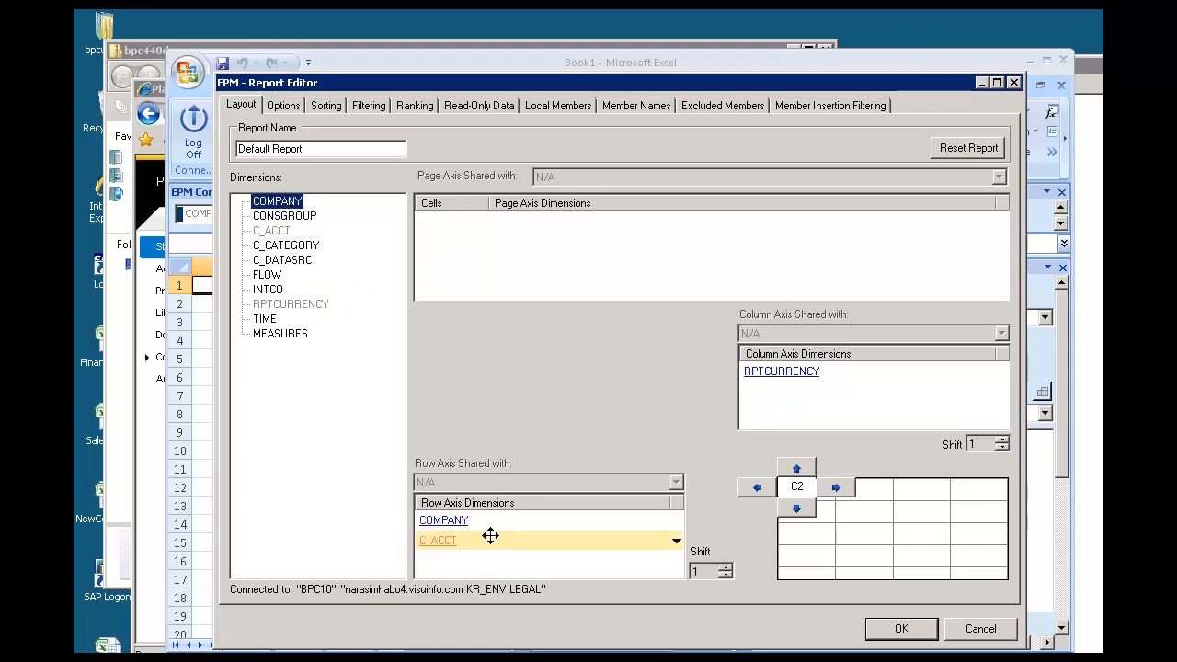
In the COMPANY member selection, expand H1 down to Europe and mark C9000 Holding, C1000 Germany and C2000 UK
{"action": "double_click", "coordinate": [455, 521]}
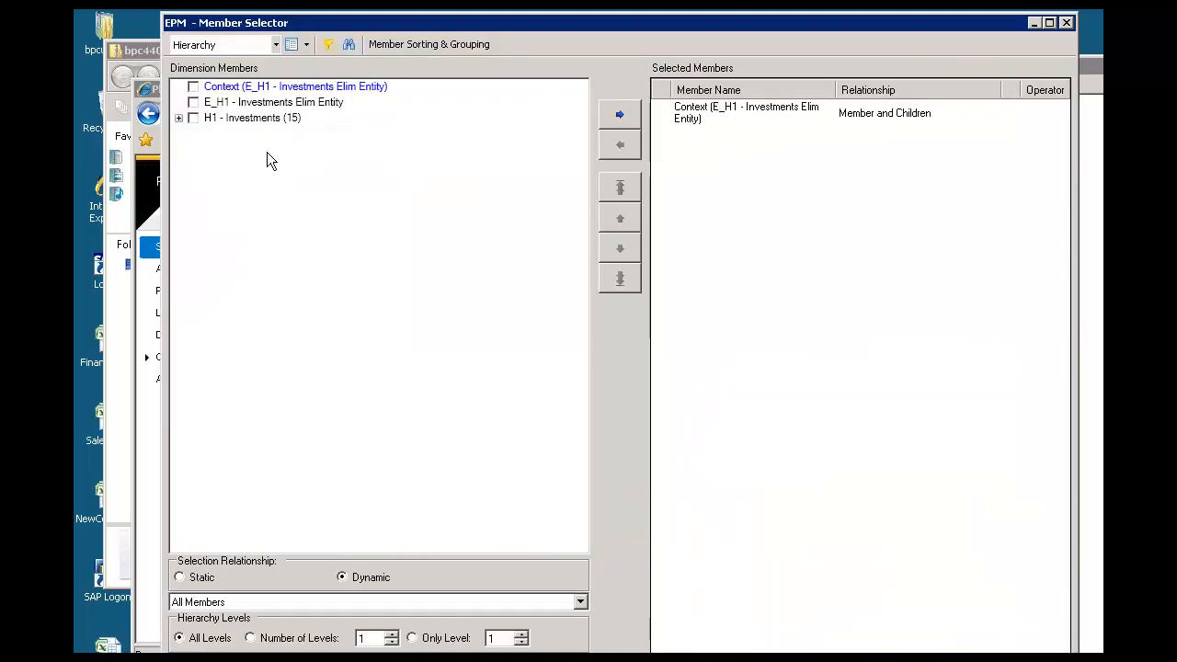
{"action": "left_click", "coordinate": [178, 118]}
{"action": "left_click", "coordinate": [196, 134]}
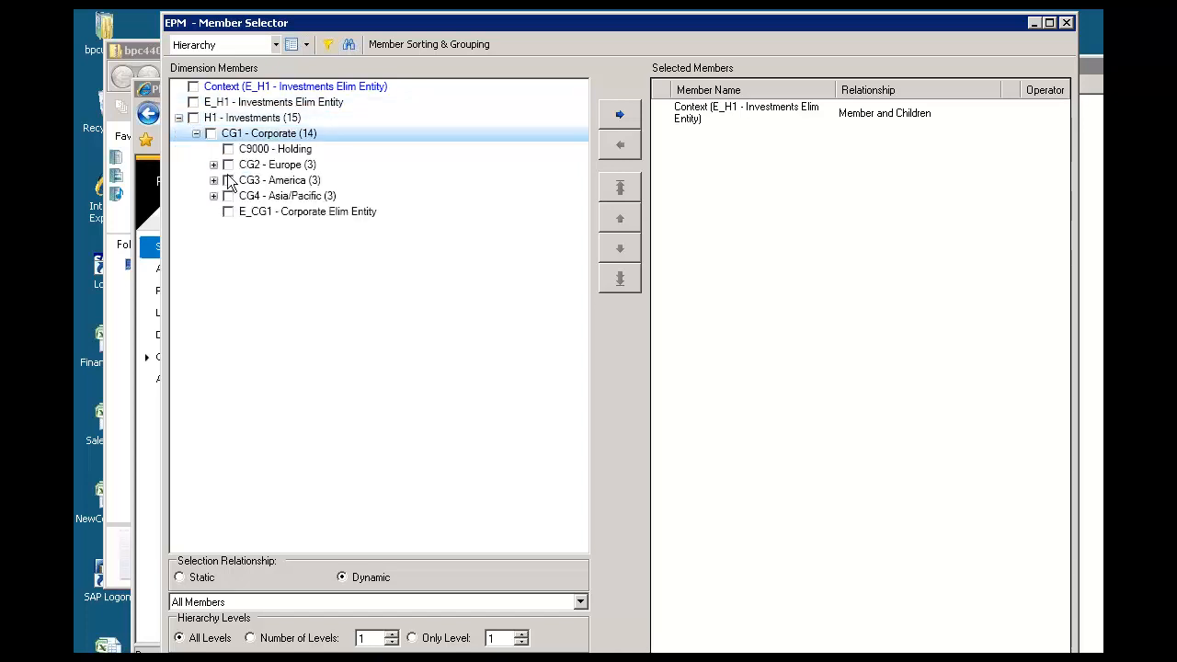
{"action": "left_click", "coordinate": [228, 149]}
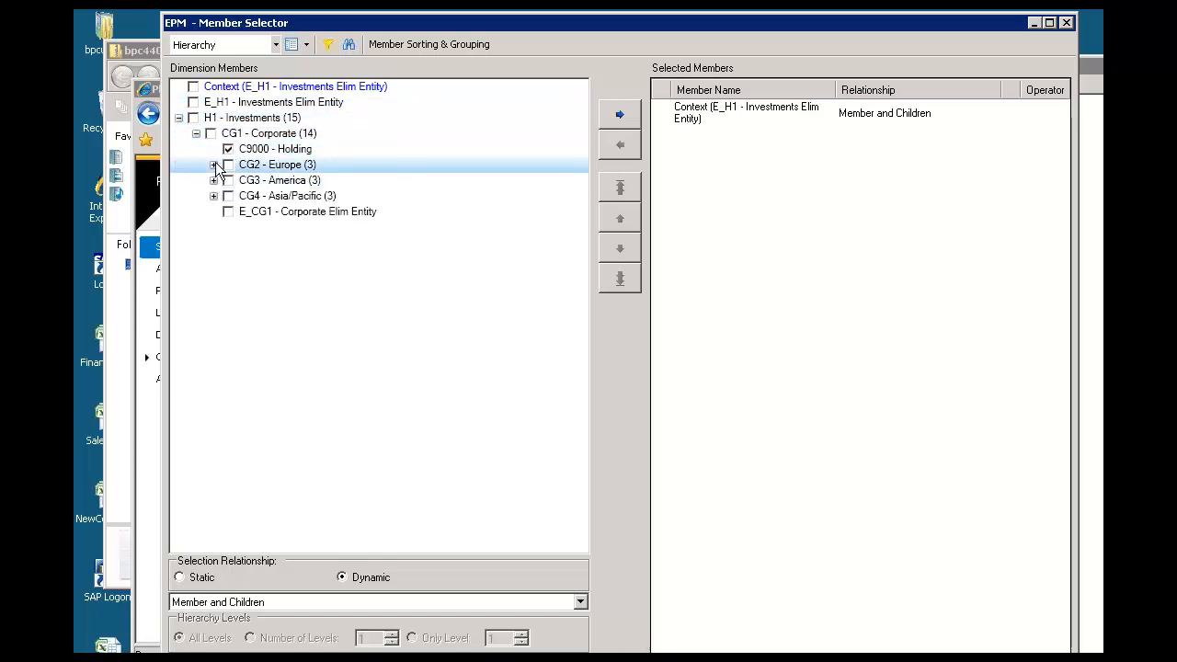
{"action": "left_click", "coordinate": [213, 165]}
{"action": "left_click", "coordinate": [245, 180]}
{"action": "left_click", "coordinate": [246, 196]}
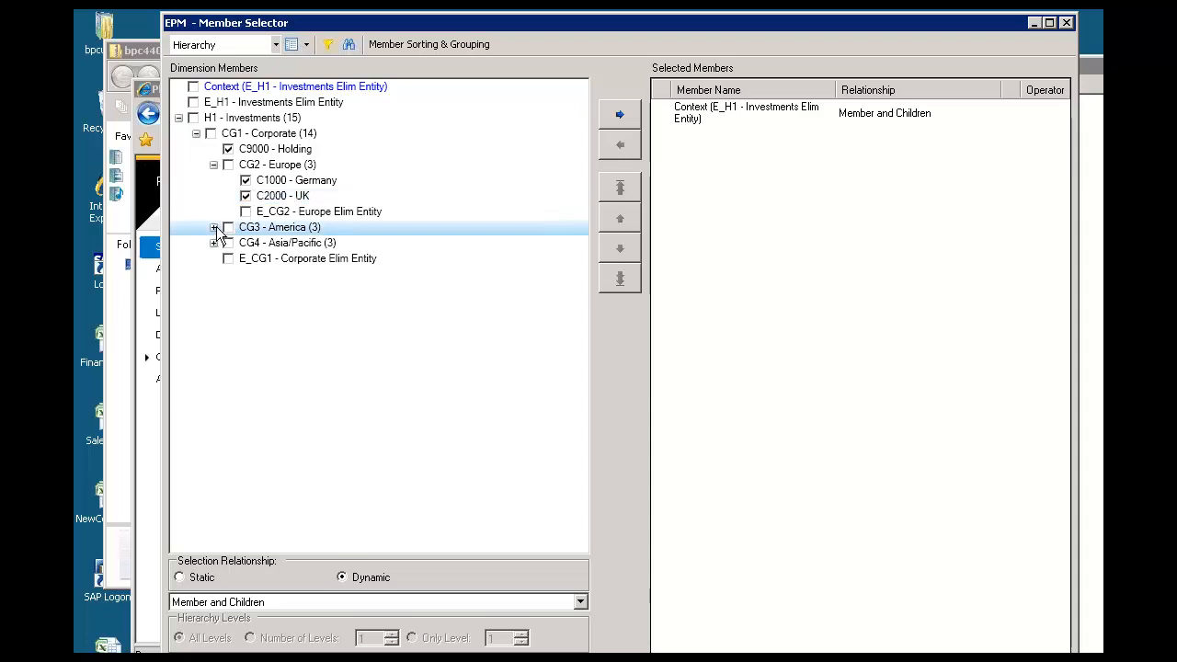
Mark C3000 US and C4000 Canad under America, plus C5000 Japan and C5100 Australia under Asia/Pacific
{"action": "left_click", "coordinate": [214, 227]}
{"action": "left_click", "coordinate": [246, 242]}
{"action": "left_click", "coordinate": [246, 258]}
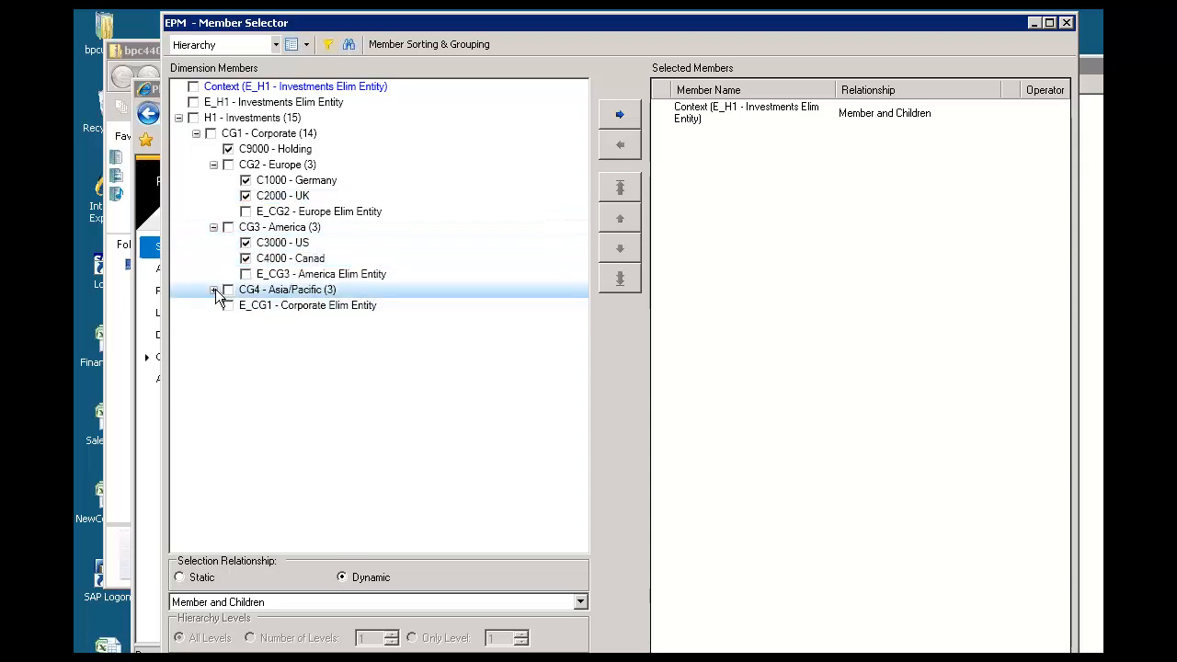
{"action": "left_click", "coordinate": [213, 290]}
{"action": "left_click", "coordinate": [245, 306]}
{"action": "left_click", "coordinate": [246, 321]}
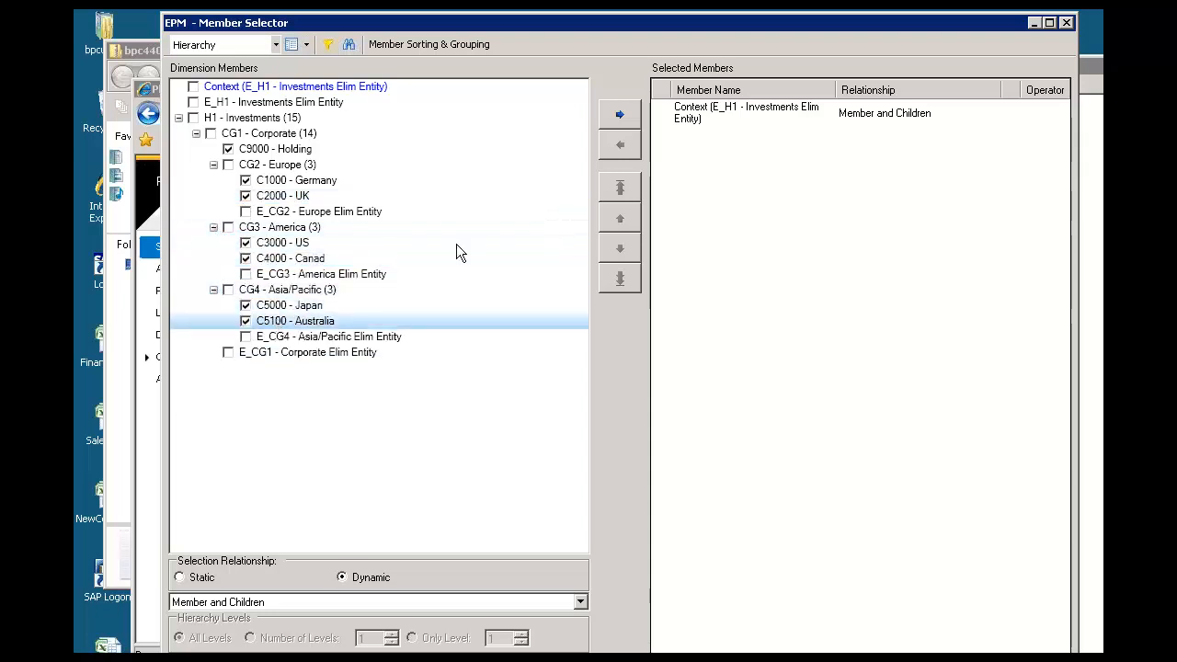
Show the companies by ID only, add the marked ones to the selection, remove the context member and confirm
{"action": "left_click", "coordinate": [307, 44]}
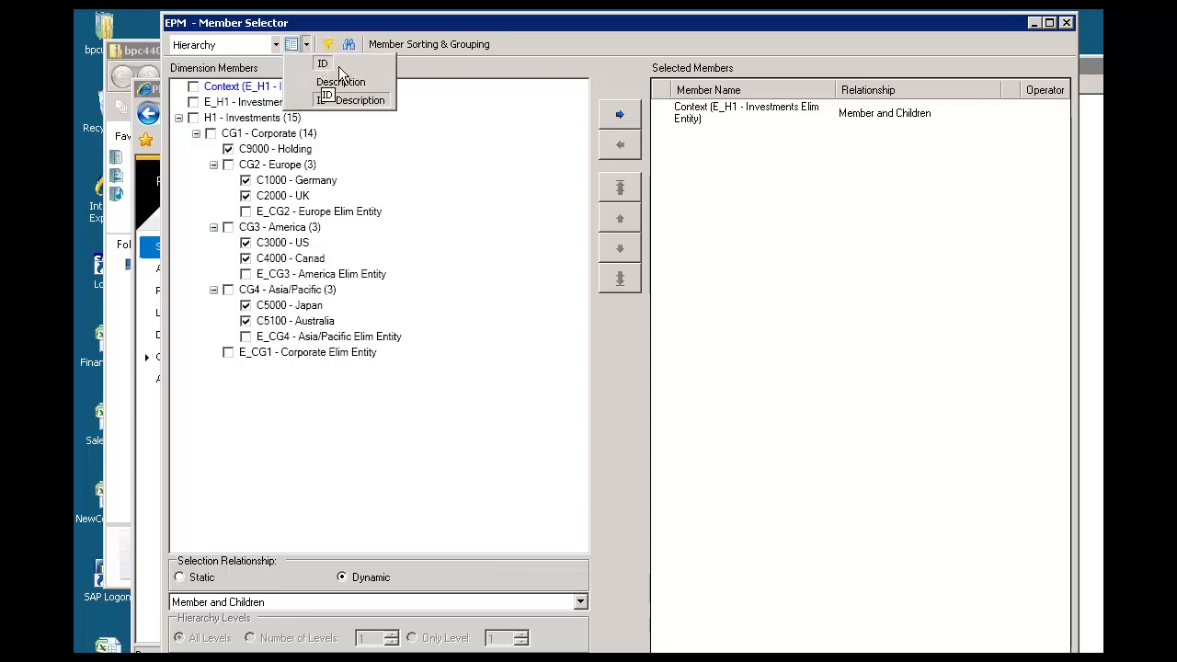
{"action": "left_click", "coordinate": [324, 60]}
{"action": "left_click", "coordinate": [619, 116]}
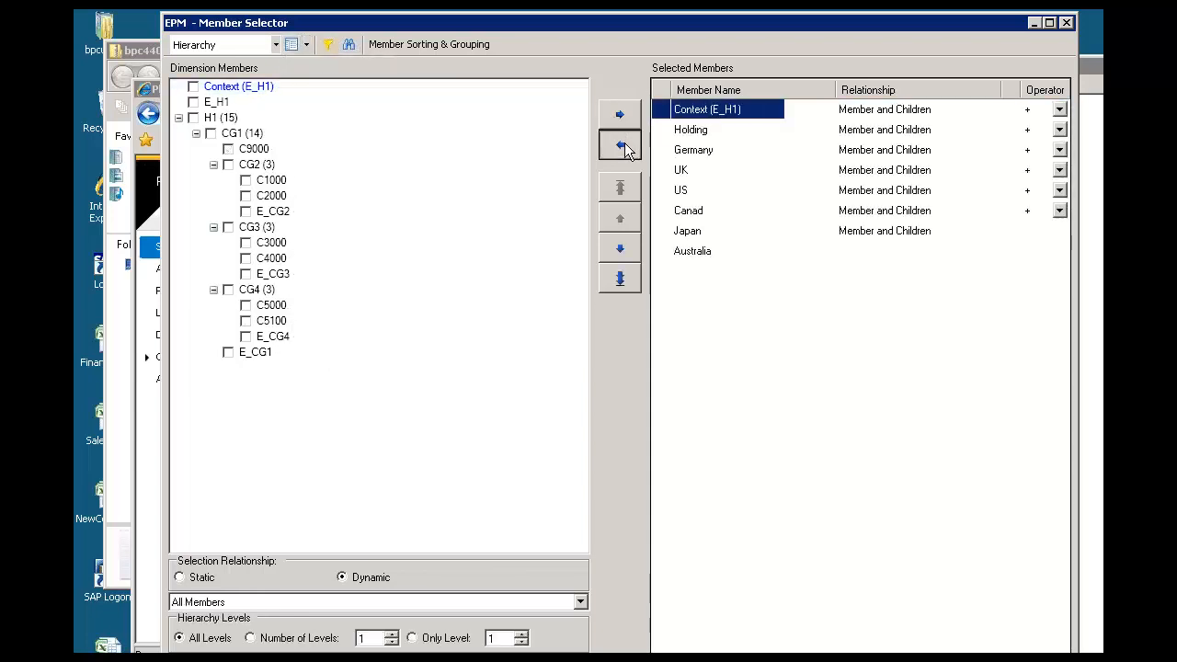
{"action": "left_click", "coordinate": [622, 144]}
{"action": "left_click", "coordinate": [938, 657]}
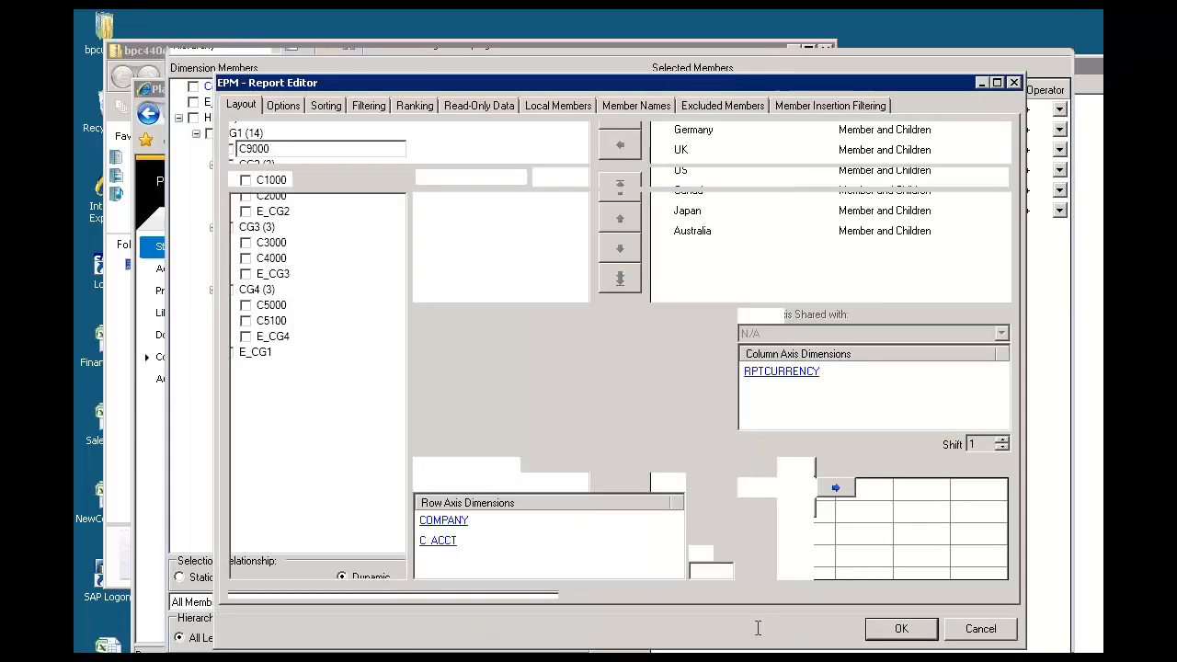
Open the C_ACCT member selection, expand 2 - Income Statement and mark it with the Member and Children relationship
{"action": "left_click", "coordinate": [448, 545]}
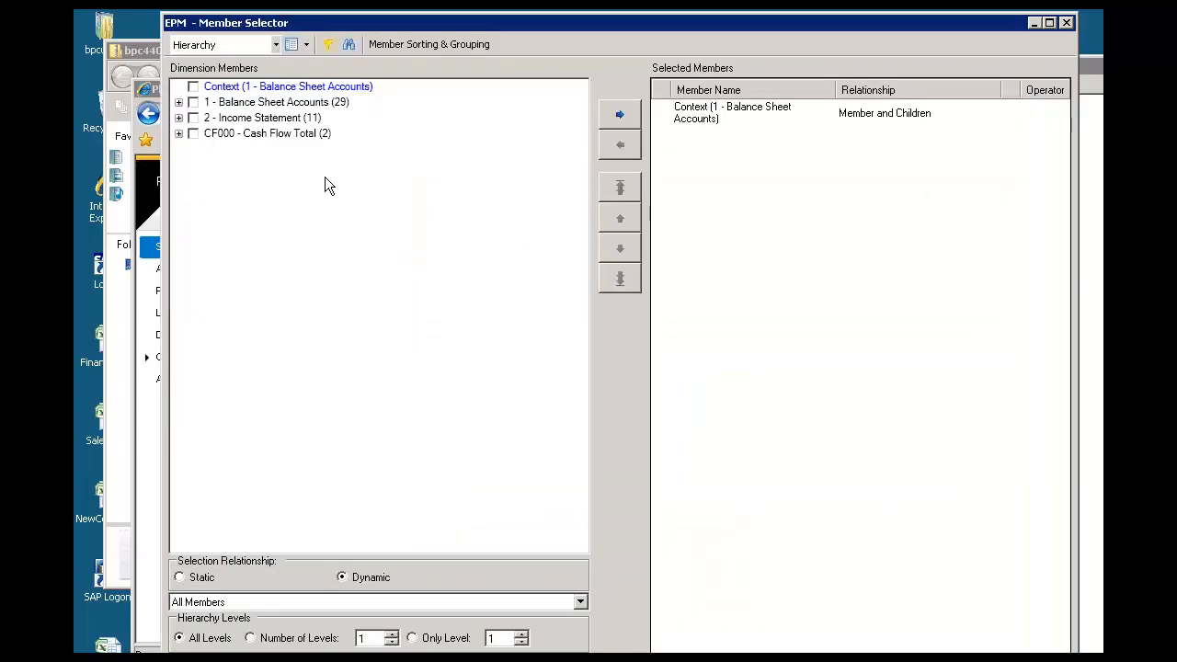
{"action": "left_click", "coordinate": [718, 114]}
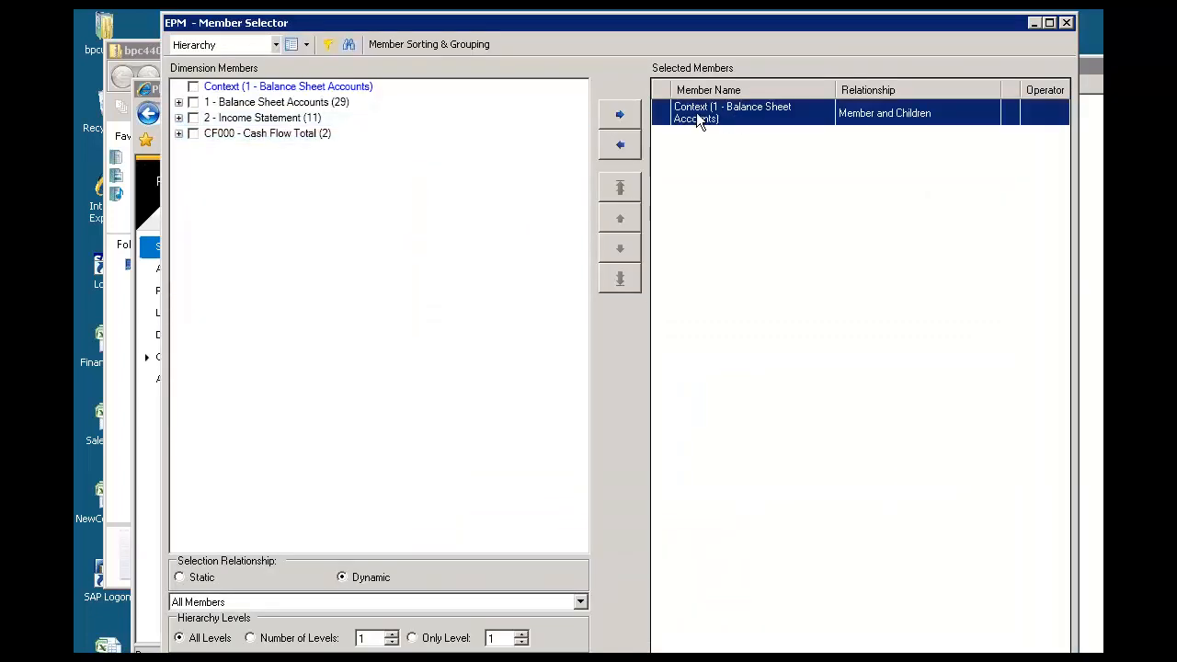
{"action": "left_click", "coordinate": [180, 119]}
{"action": "left_click", "coordinate": [194, 118]}
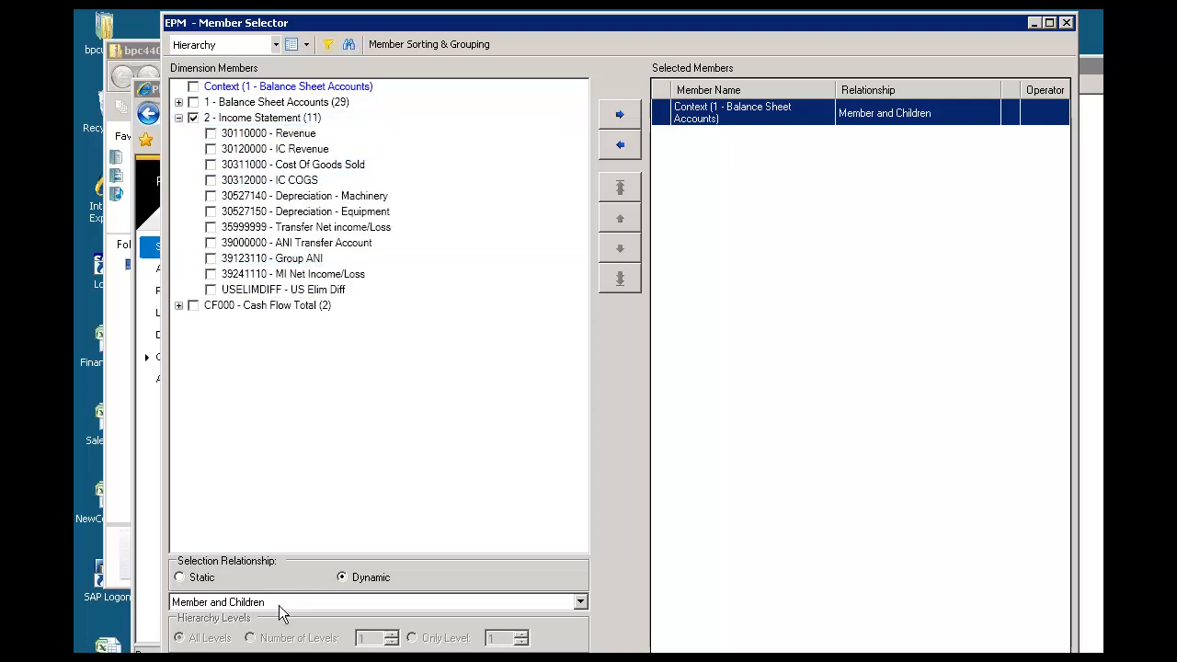
{"action": "left_click", "coordinate": [273, 119]}
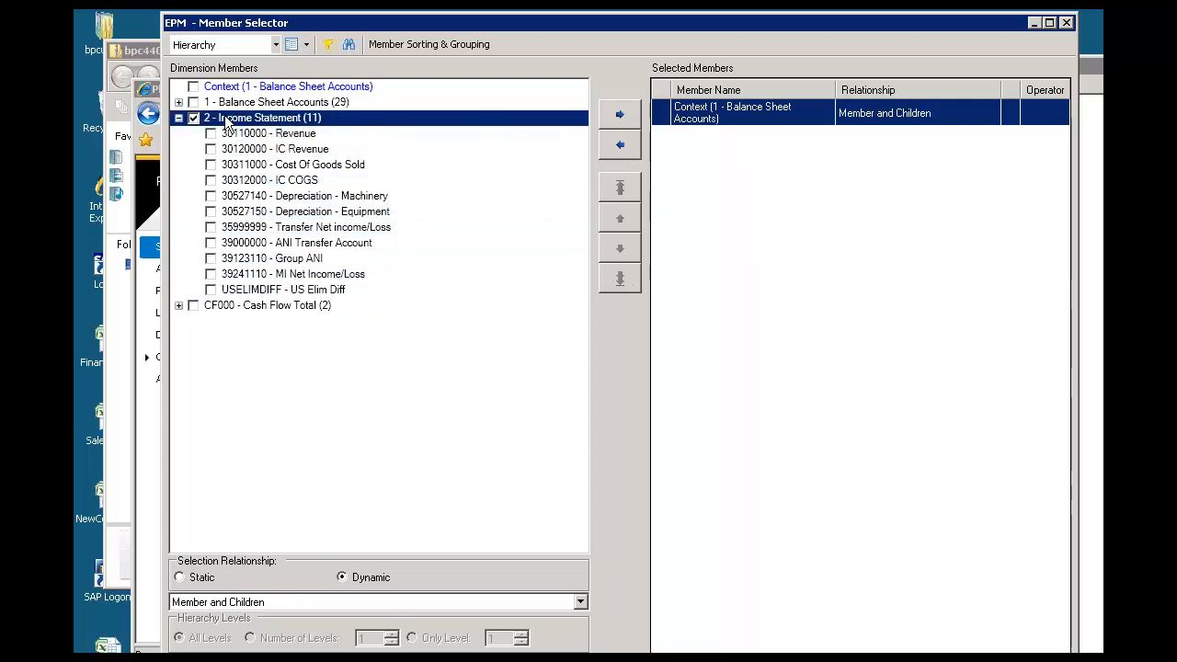
{"action": "left_click", "coordinate": [306, 44]}
{"action": "left_click", "coordinate": [324, 64]}
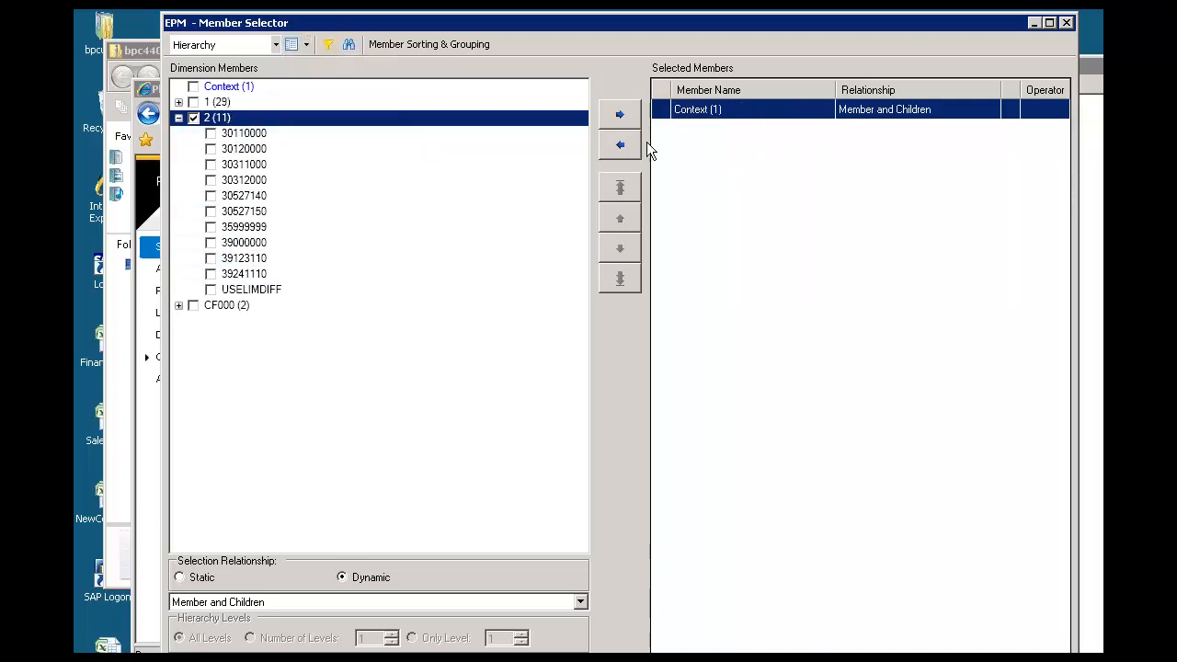
{"action": "left_click", "coordinate": [307, 44]}
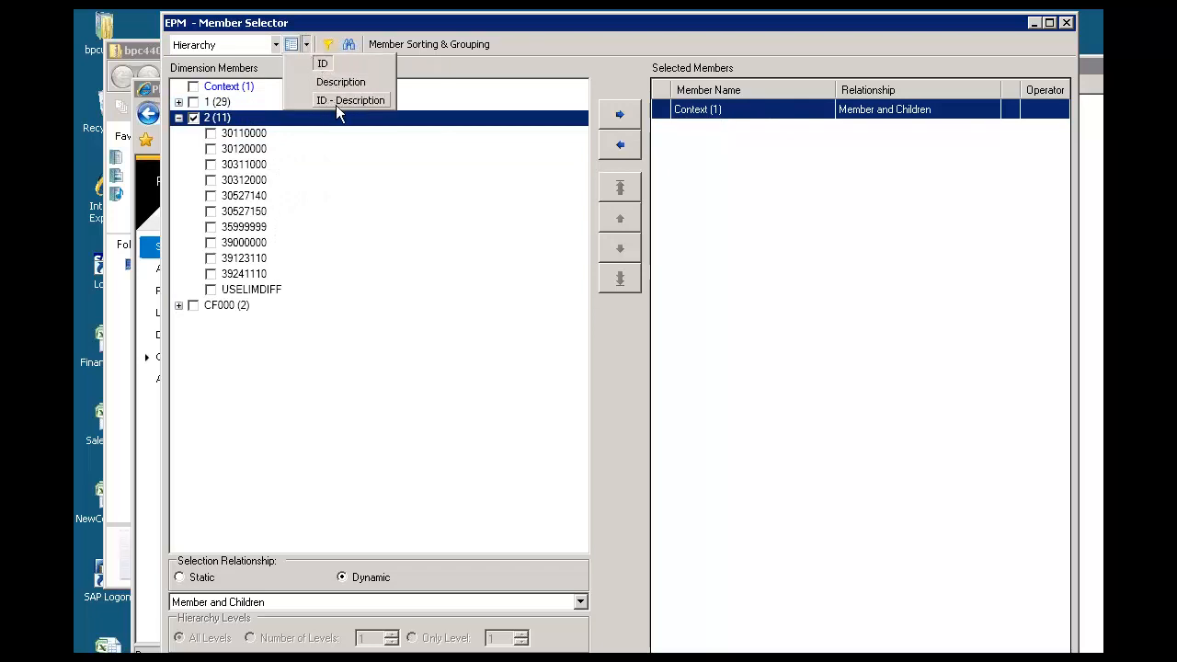
{"action": "left_click", "coordinate": [331, 103]}
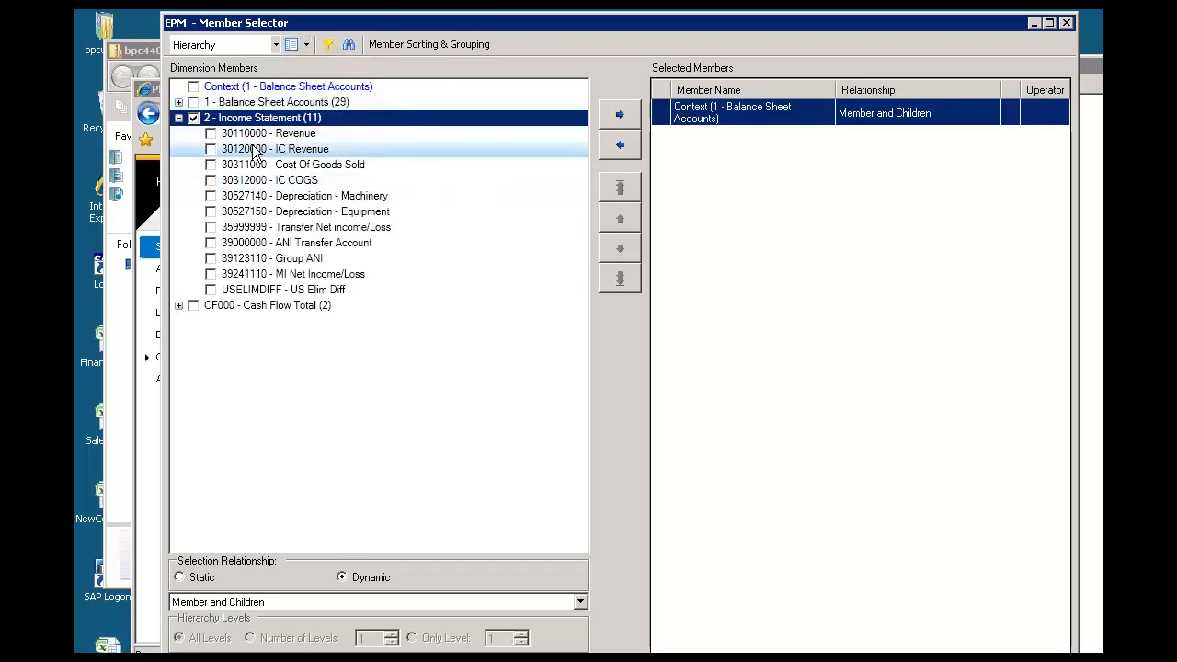
Add Income Statement to the selected accounts, remove the Balance Sheet context member and confirm the selection
{"action": "left_click", "coordinate": [620, 114]}
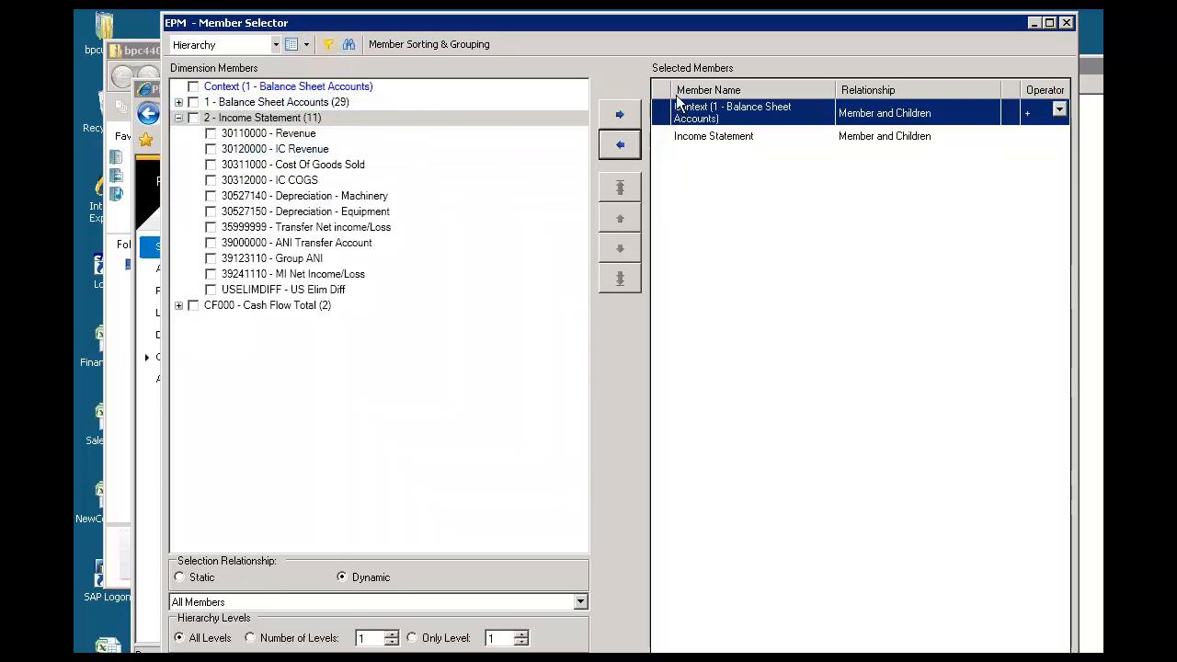
{"action": "left_click", "coordinate": [620, 145]}
{"action": "left_click", "coordinate": [948, 658]}
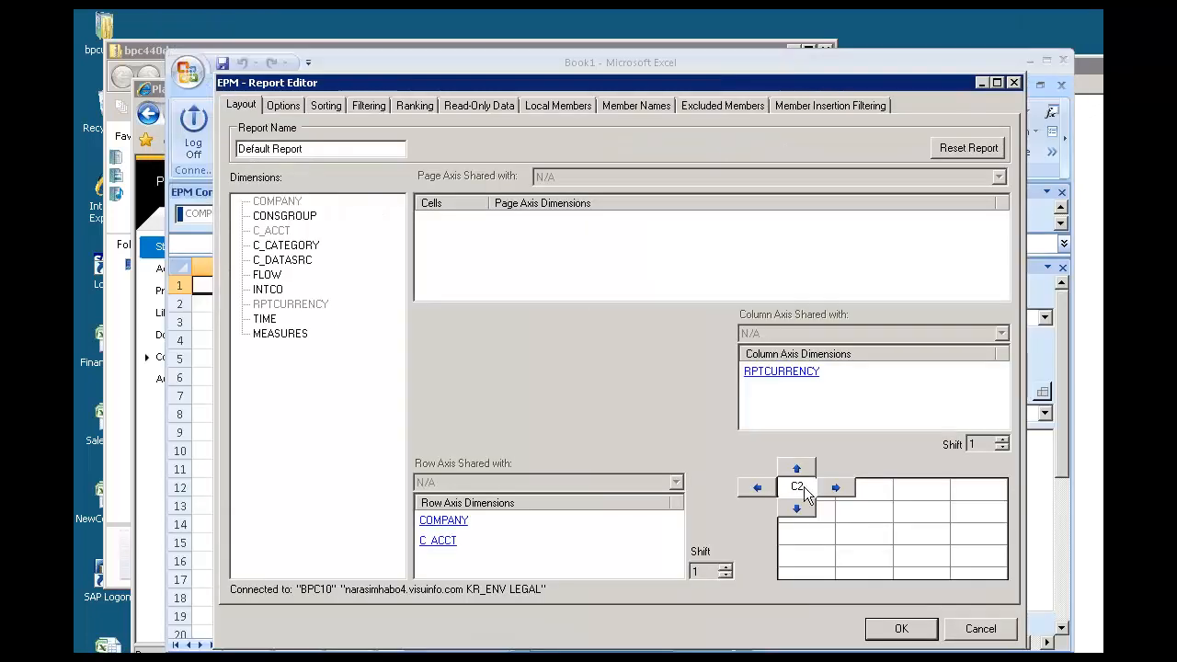
Add USD to the RPTCURRENCY members alongside the LC context member, label them by ID, and generate the report
{"action": "left_click", "coordinate": [789, 375]}
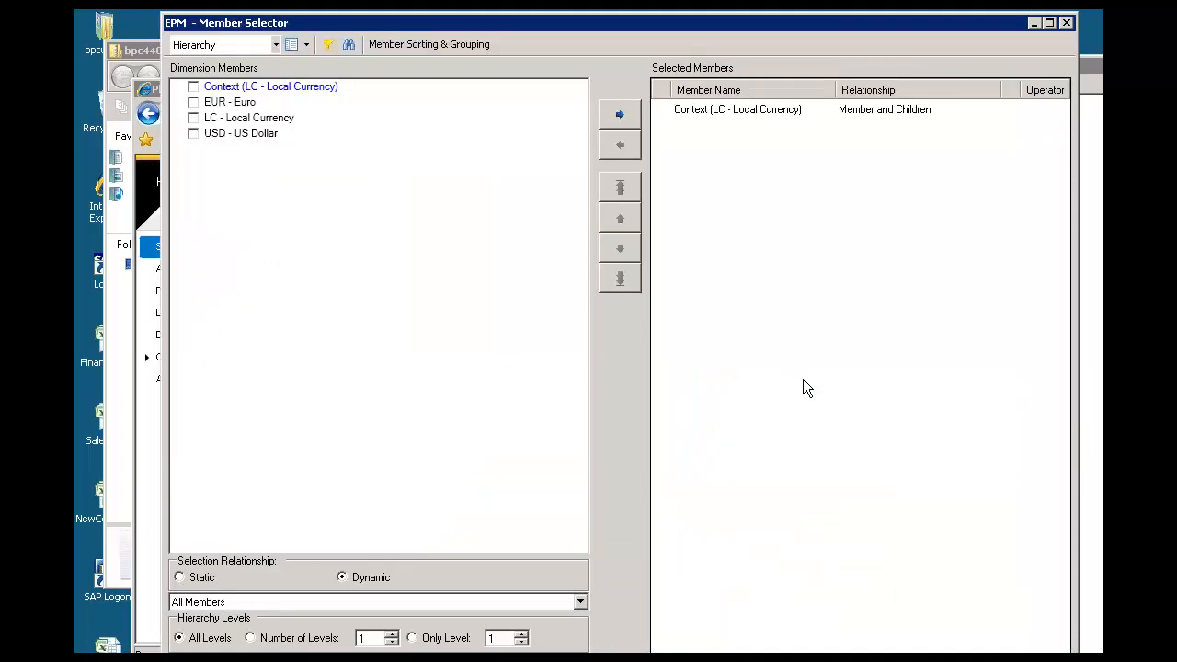
{"action": "left_click", "coordinate": [193, 133]}
{"action": "left_click", "coordinate": [628, 118]}
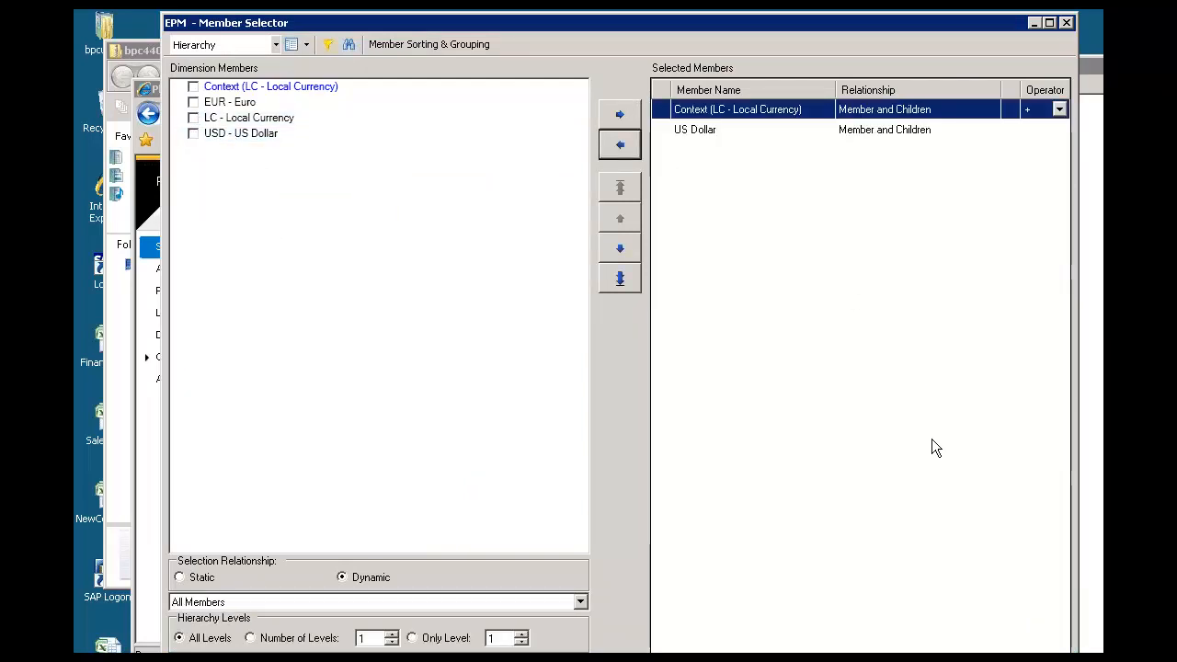
{"action": "left_click", "coordinate": [305, 44]}
{"action": "left_click", "coordinate": [322, 66]}
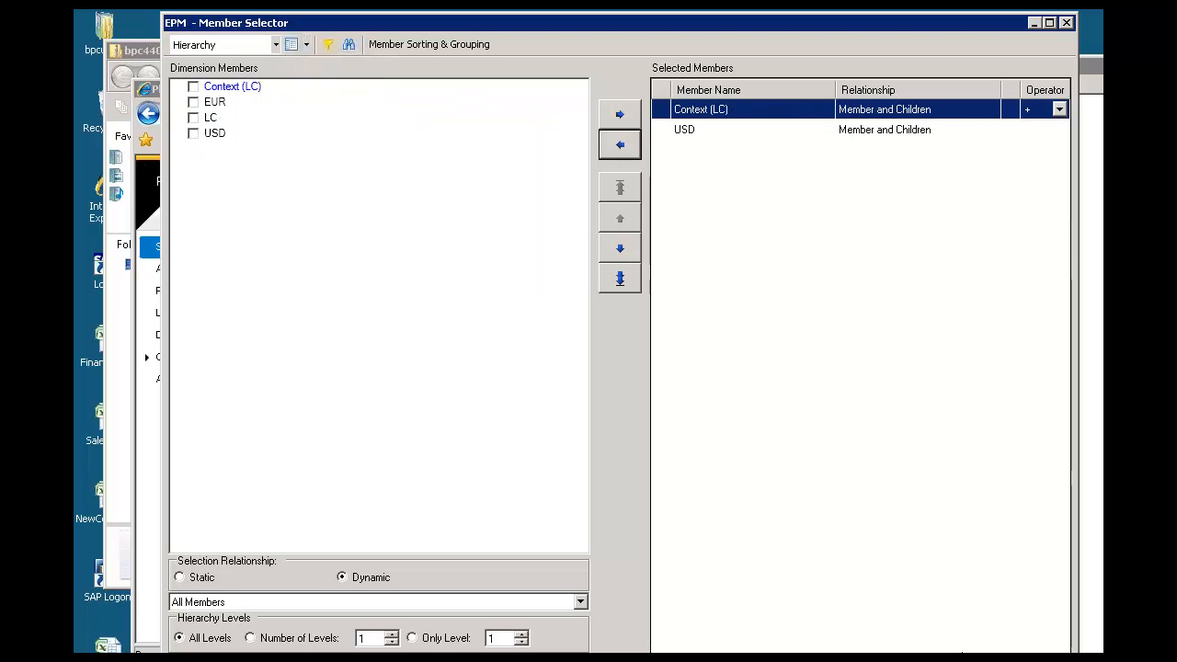
{"action": "left_click", "coordinate": [898, 641]}
{"action": "left_click", "coordinate": [898, 637]}
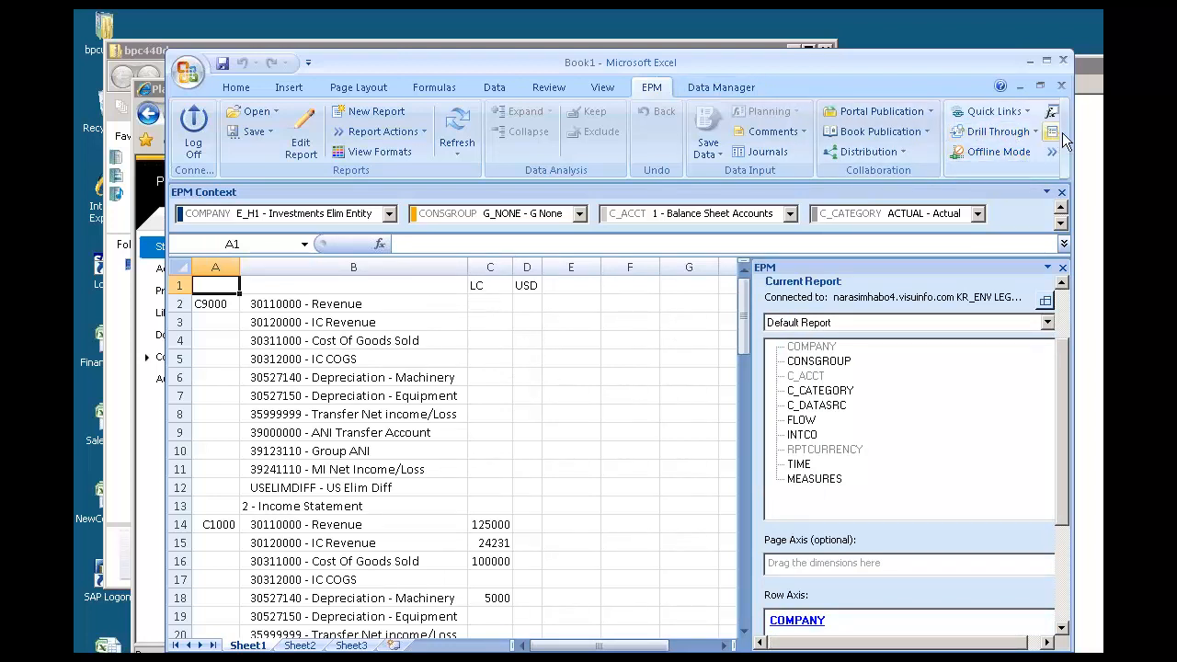
Set the sheet's empty rows behavior to Hide and refresh the report
{"action": "left_click", "coordinate": [1065, 138]}
{"action": "left_click", "coordinate": [880, 135]}
{"action": "left_click", "coordinate": [641, 420]}
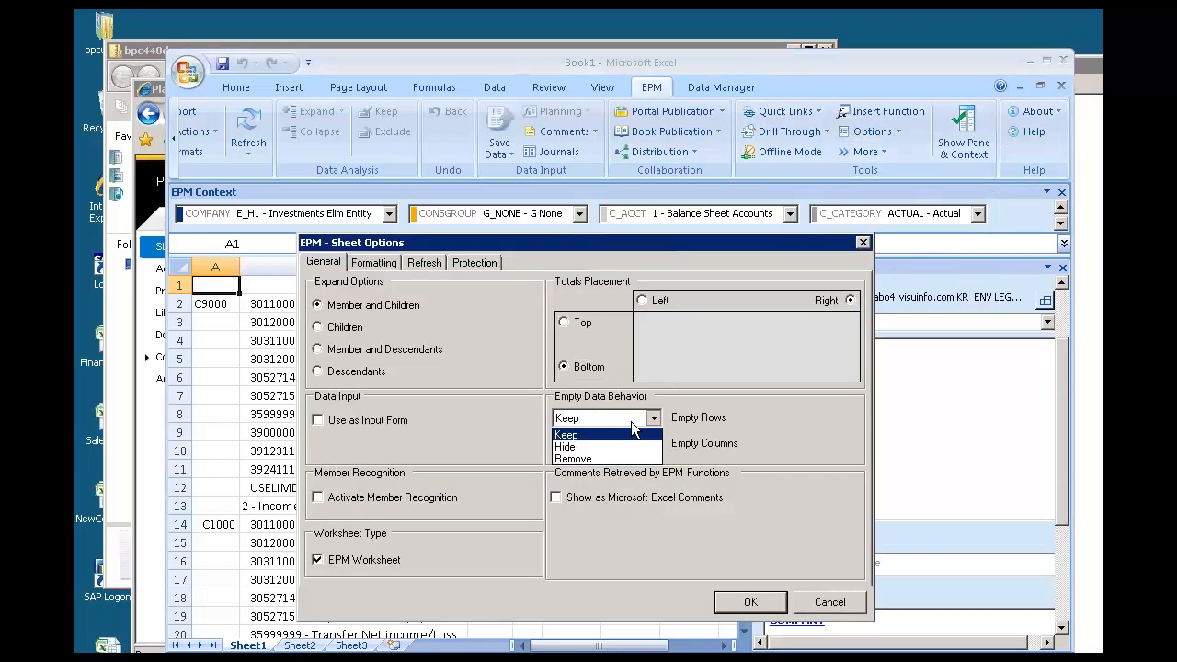
{"action": "left_click", "coordinate": [592, 447]}
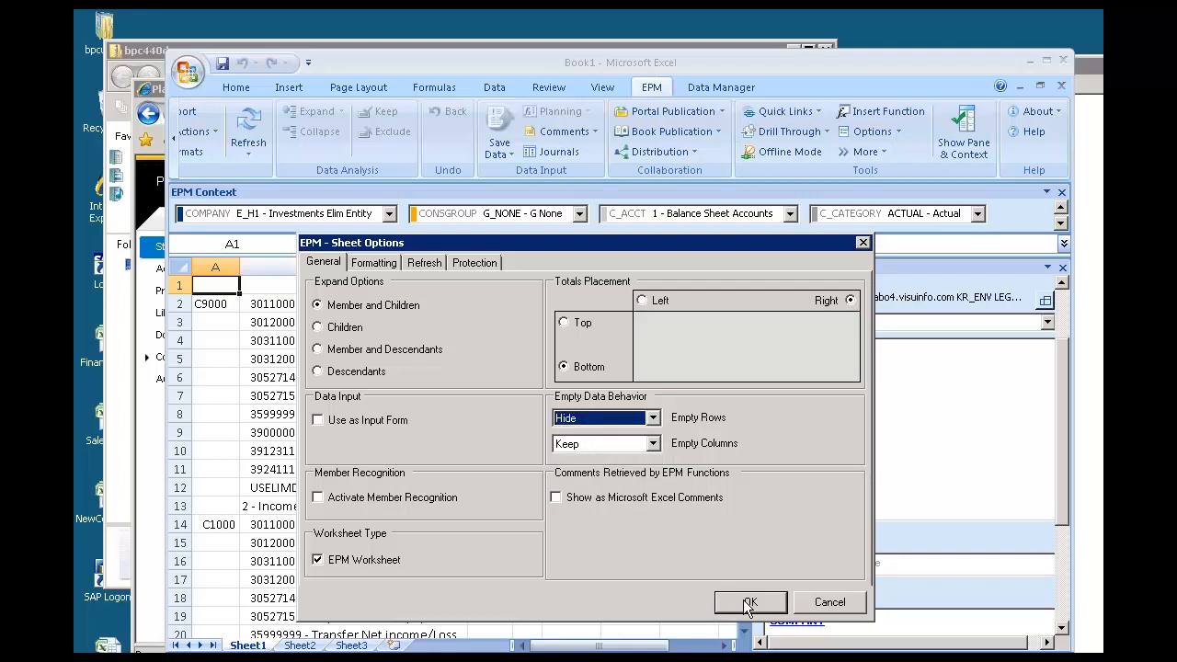
{"action": "left_click", "coordinate": [749, 603]}
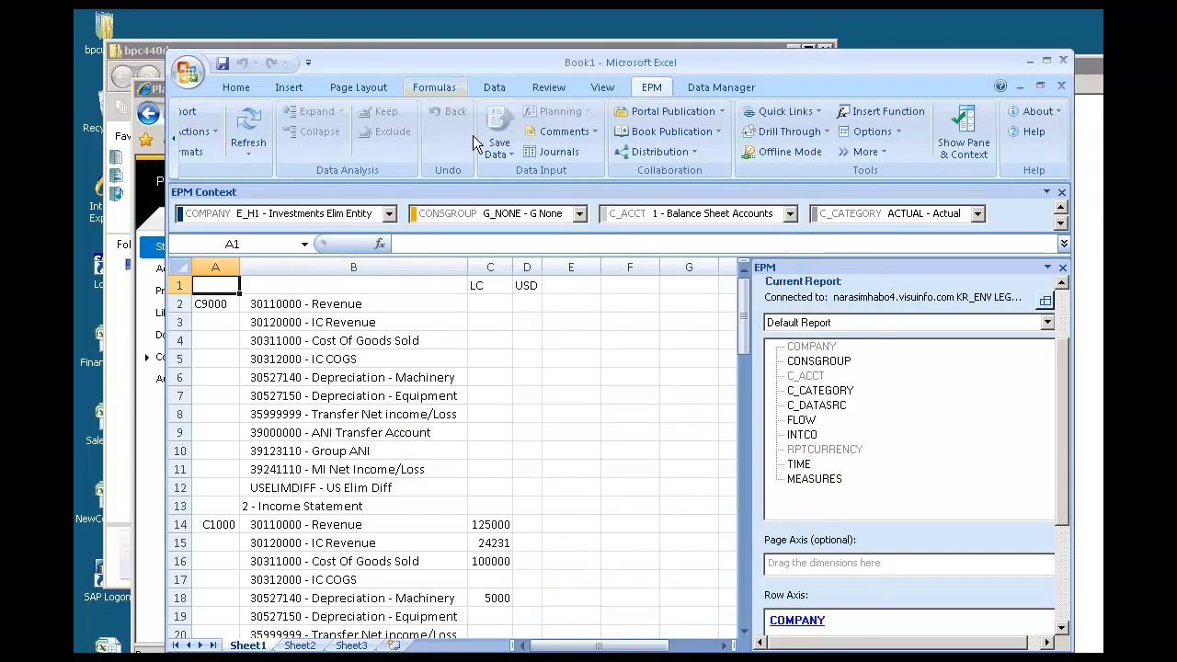
{"action": "left_click", "coordinate": [249, 131]}
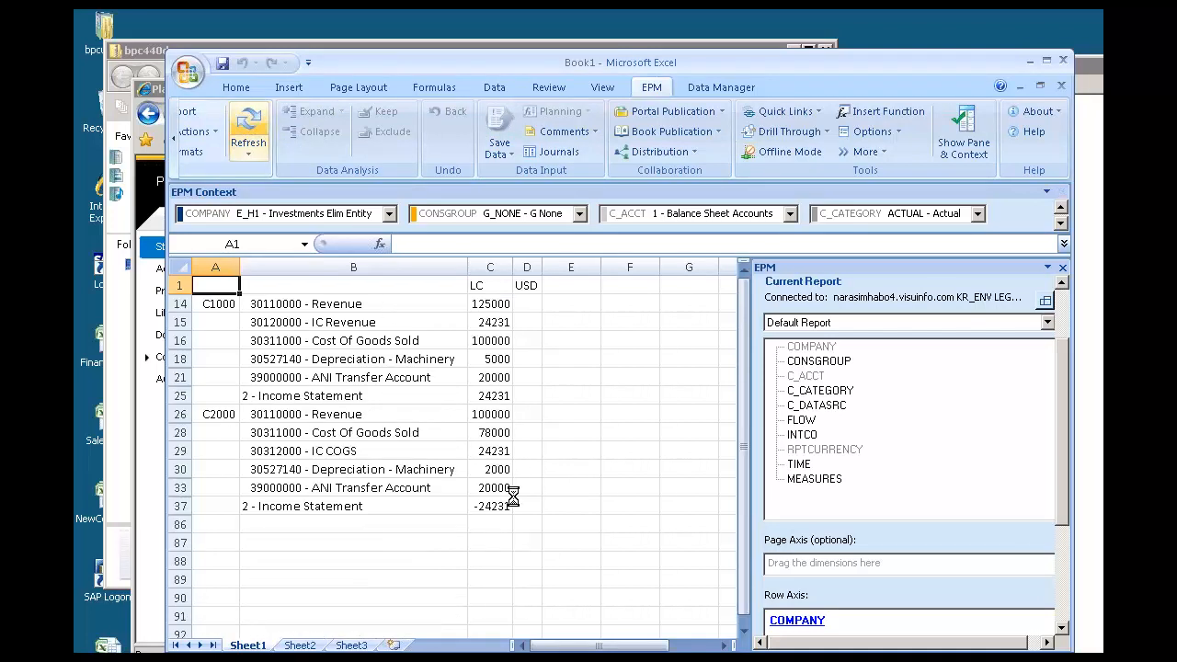
Examine the local currency amounts of C1000 and C2000, including the Revenue and IC Revenue accounts of C1000
{"action": "left_click_drag", "start_coordinate": [494, 303], "coordinate": [494, 506]}
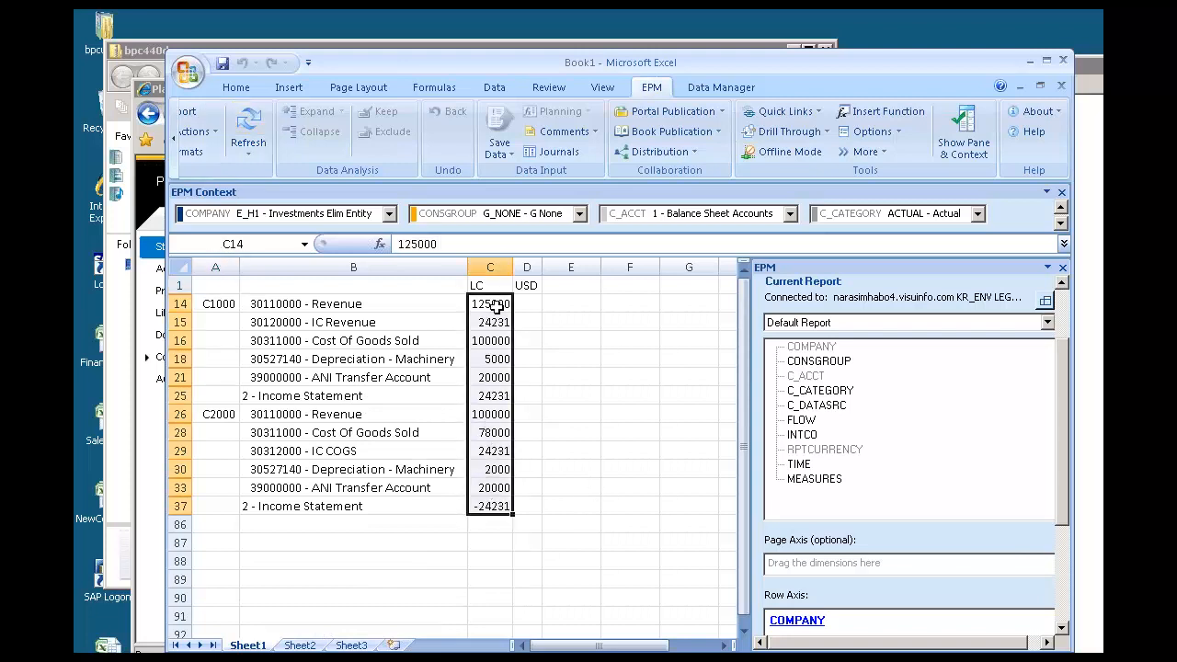
{"action": "left_click_drag", "start_coordinate": [497, 304], "coordinate": [499, 386]}
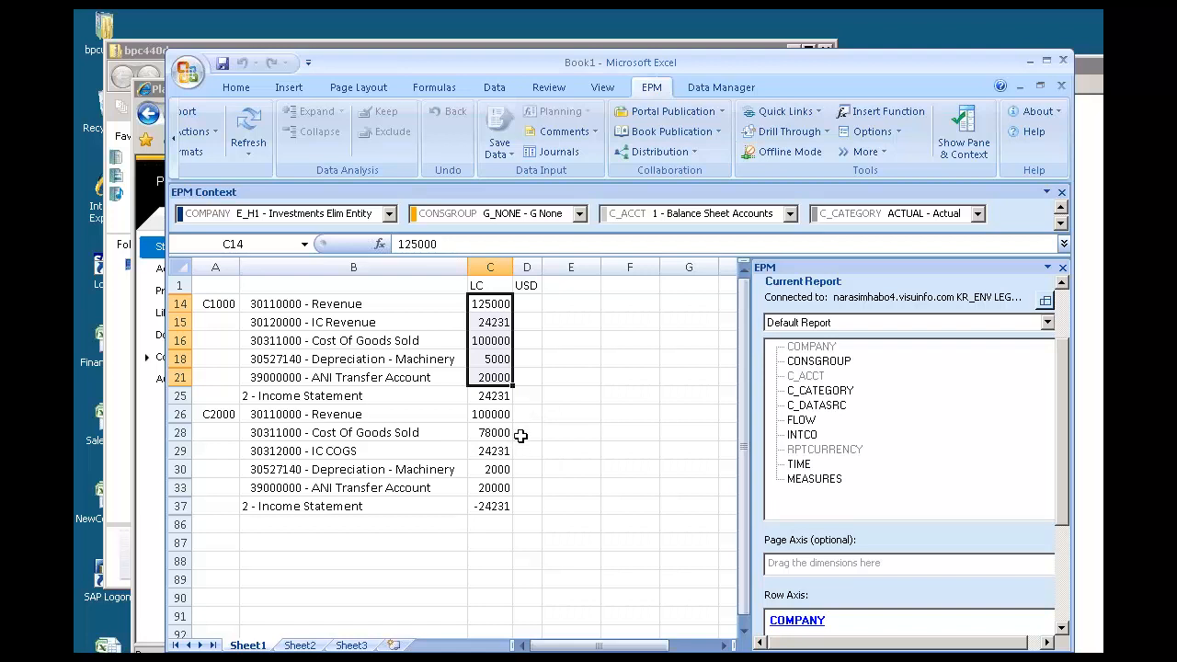
{"action": "left_click_drag", "start_coordinate": [337, 305], "coordinate": [502, 323]}
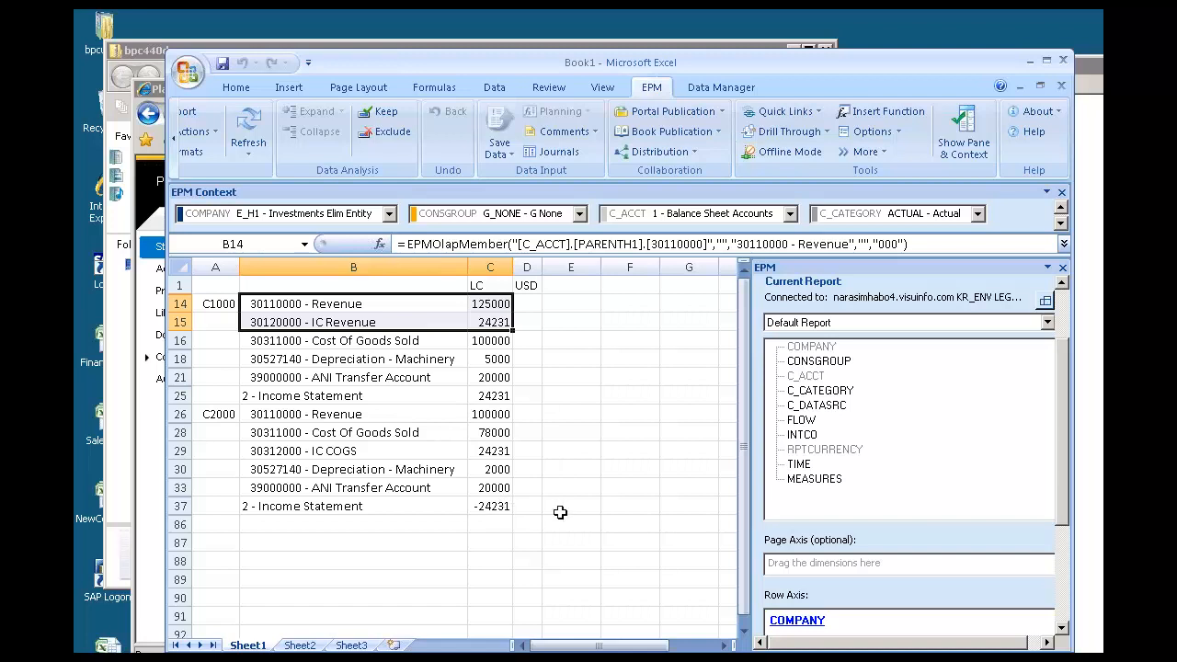
Examine the USD column beside the local currency amounts and review the Currency translation slide before returning to the workbook
{"action": "left_click_drag", "start_coordinate": [528, 305], "coordinate": [527, 506]}
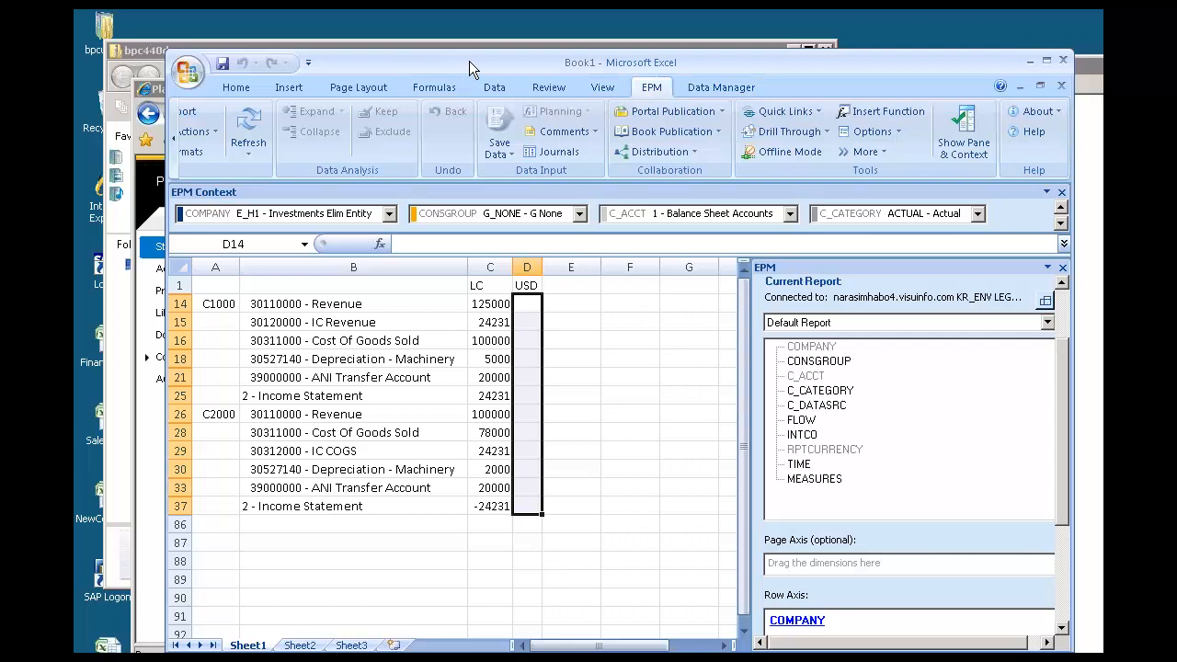
{"action": "mouse_move", "coordinate": [1058, 11]}
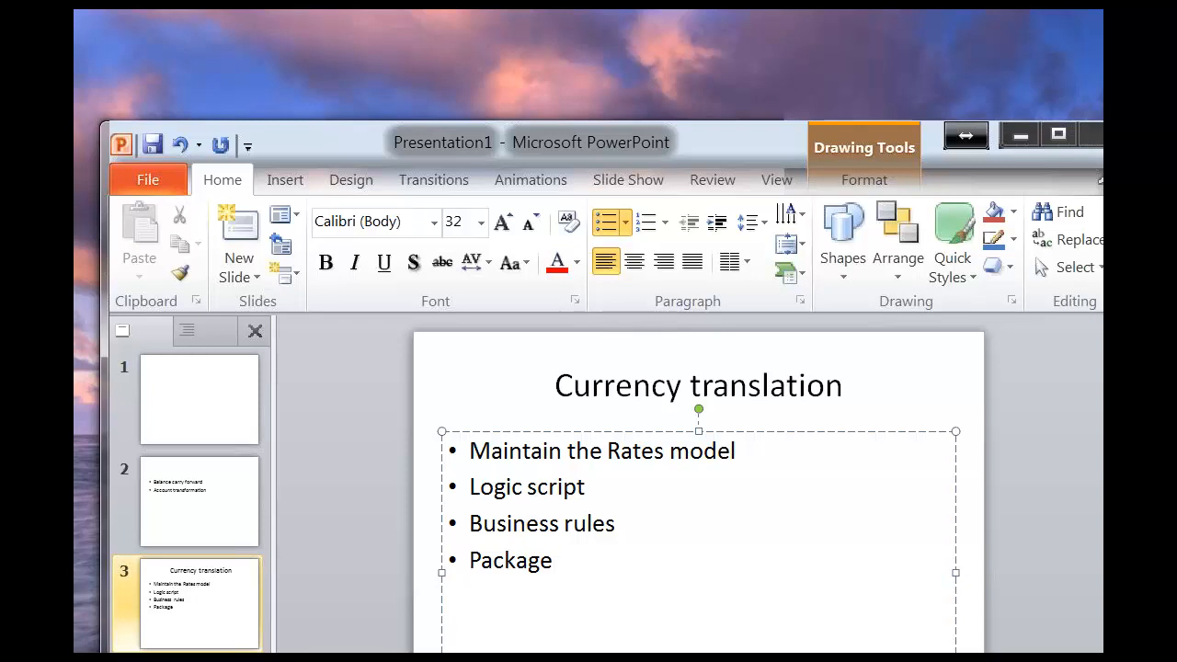
{"action": "key", "text": "alt+Tab"}
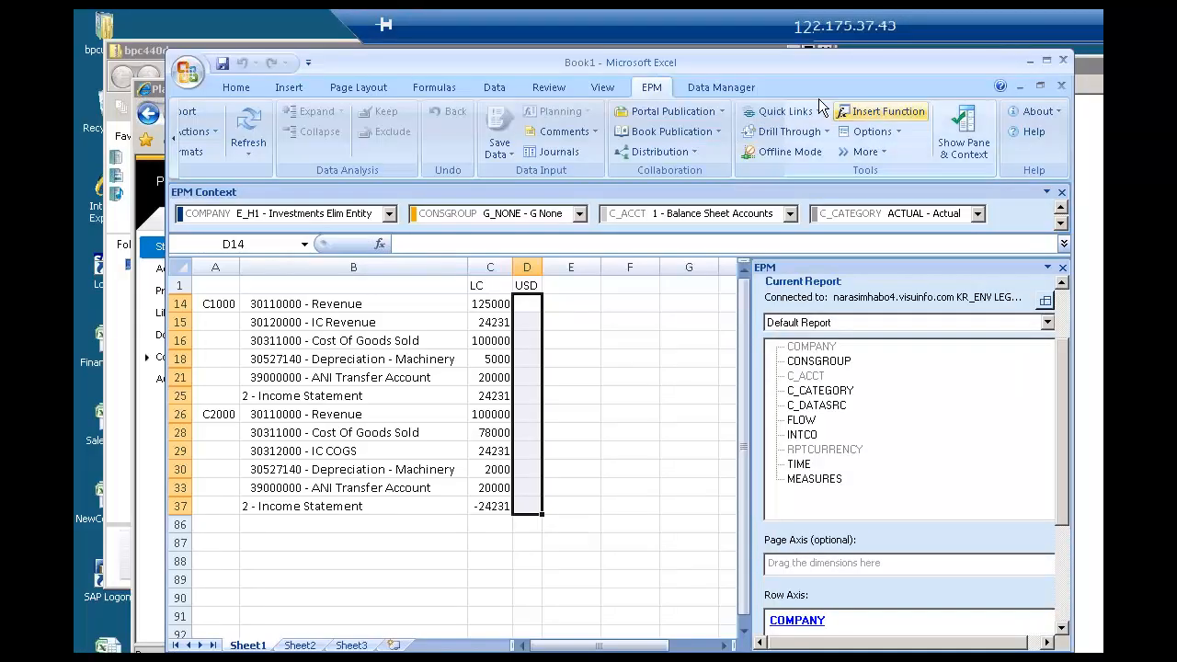
Start a new Data Manager package in the DEMO group with the Script Logic process chain /CPMB/FX_RESTATMENT, as both user and admin package
{"action": "left_click", "coordinate": [712, 87]}
{"action": "left_click", "coordinate": [543, 112]}
{"action": "left_click", "coordinate": [569, 135]}
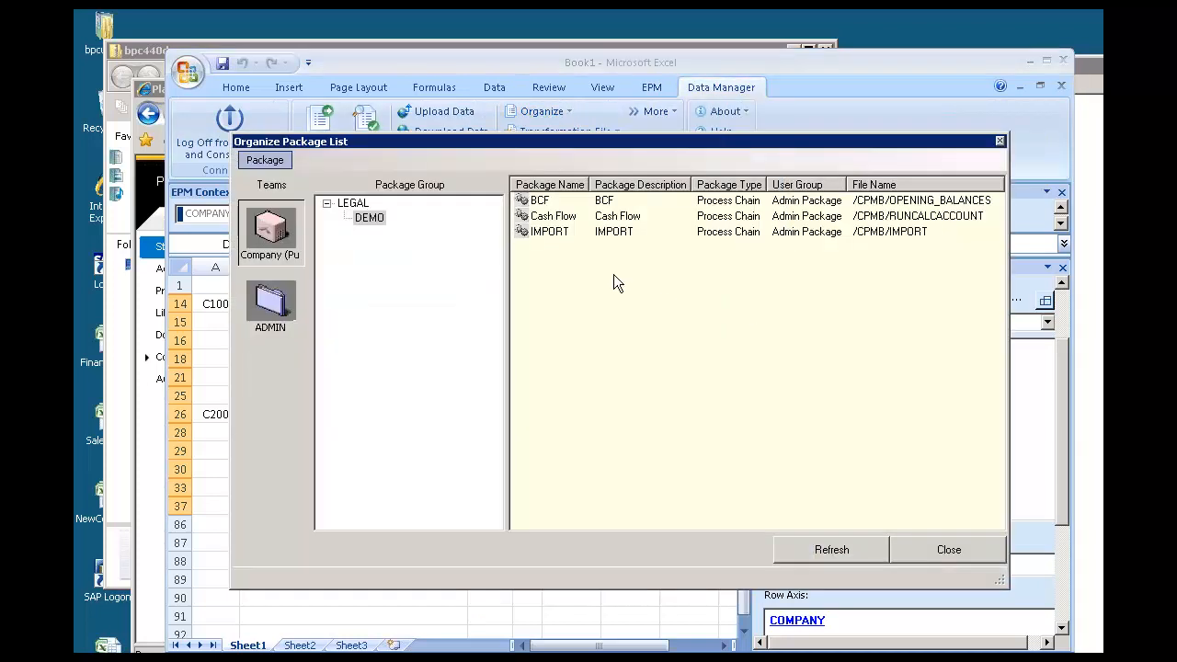
{"action": "right_click", "coordinate": [613, 274]}
{"action": "left_click", "coordinate": [652, 283]}
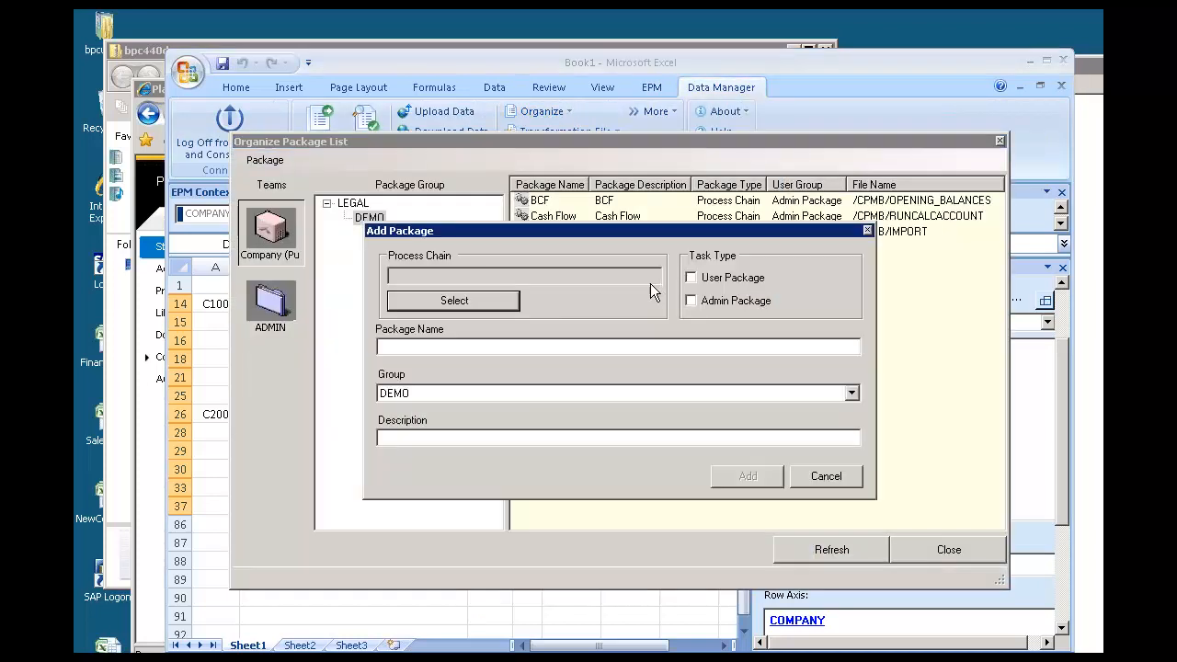
{"action": "left_click", "coordinate": [483, 304]}
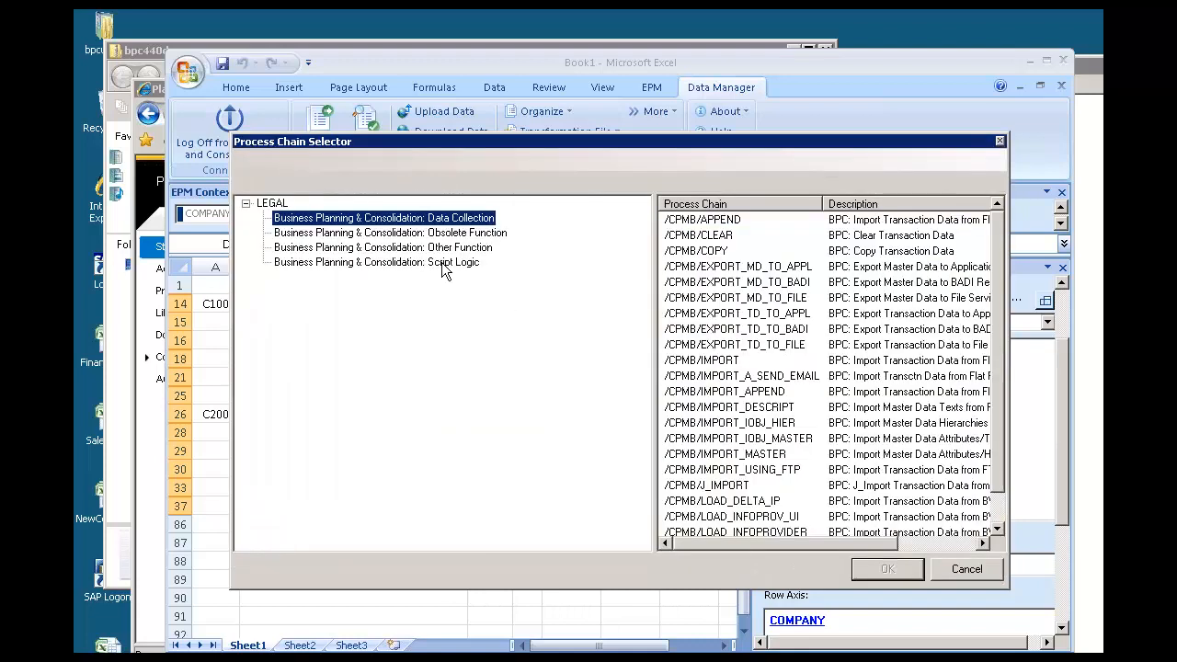
{"action": "left_click", "coordinate": [457, 265]}
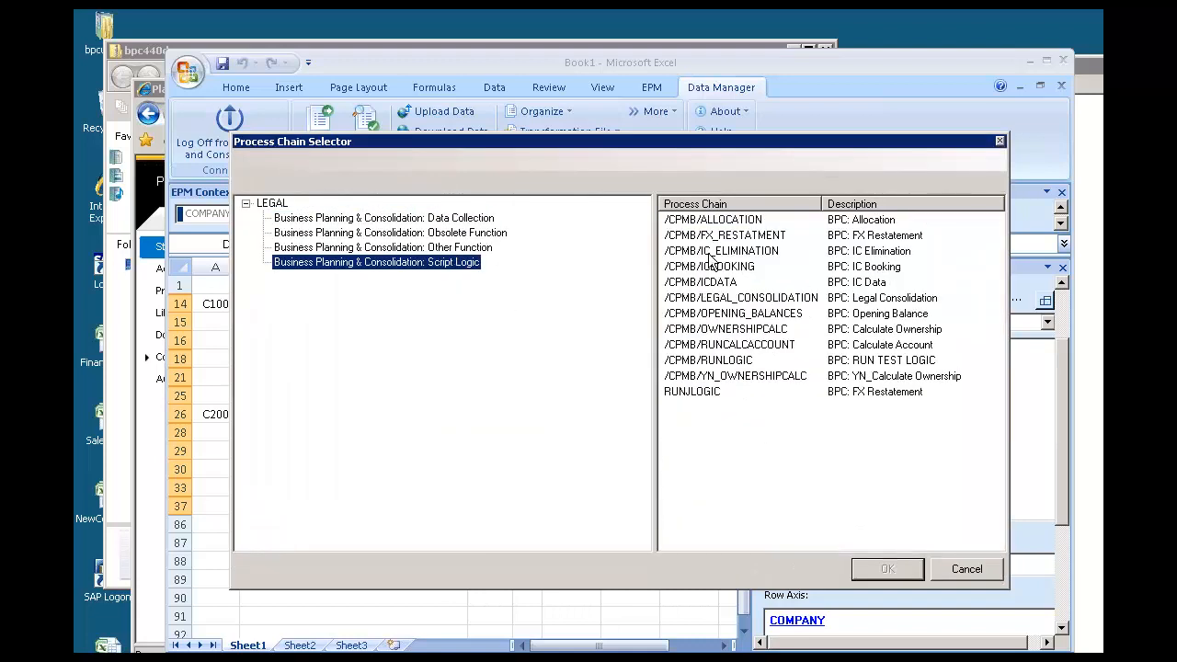
{"action": "left_click", "coordinate": [760, 236]}
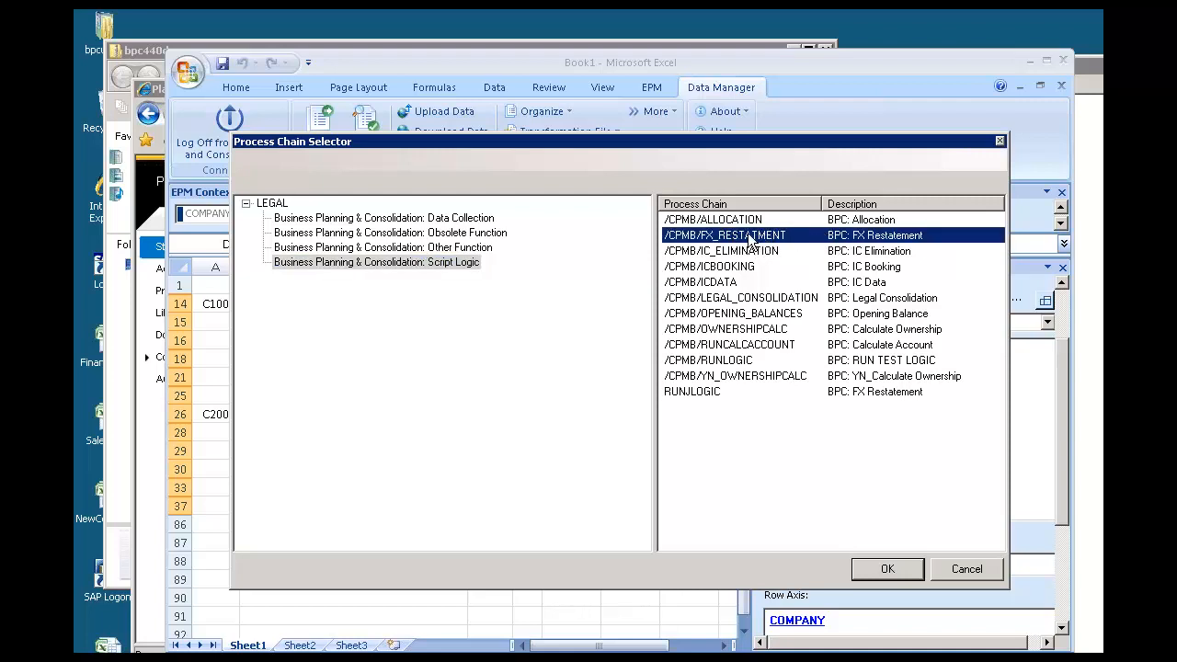
{"action": "left_click", "coordinate": [888, 569]}
{"action": "left_click", "coordinate": [720, 280]}
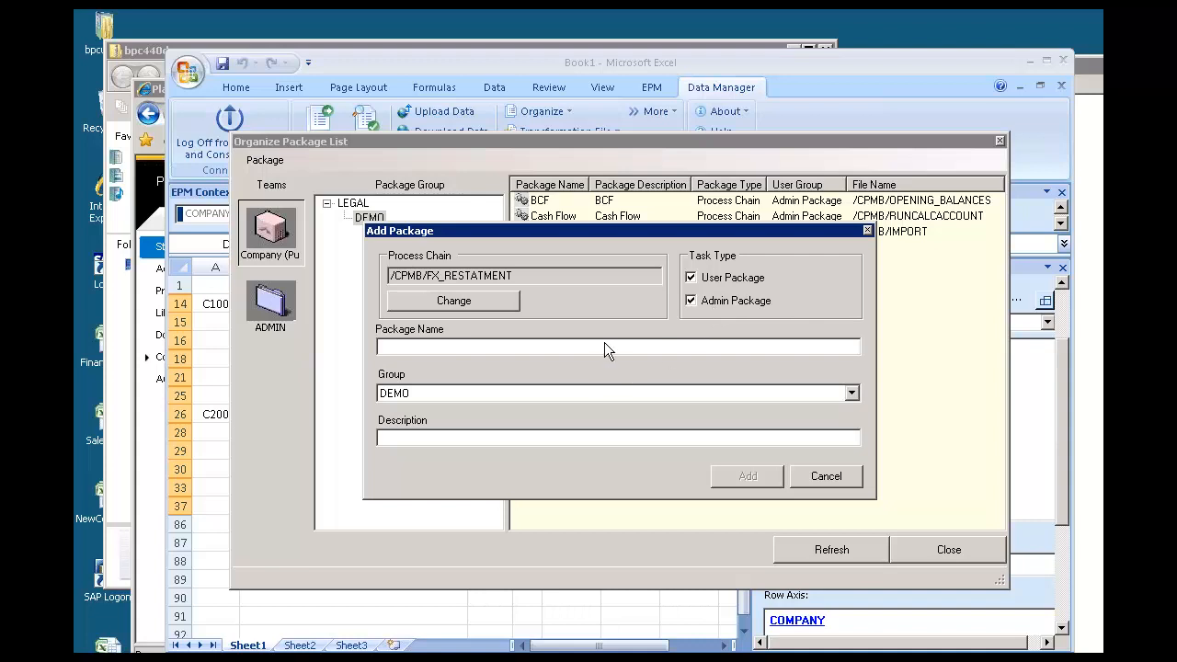
Enter FX Restatement as the package name and description, add the package and close the package list
{"action": "type", "text": "FX Restatemetn"}
{"action": "key", "text": "BackSpace"}
{"action": "key", "text": "BackSpace"}
{"action": "type", "text": "nt"}
{"action": "key", "text": "shift+Home"}
{"action": "key", "text": "ctrl+c"}
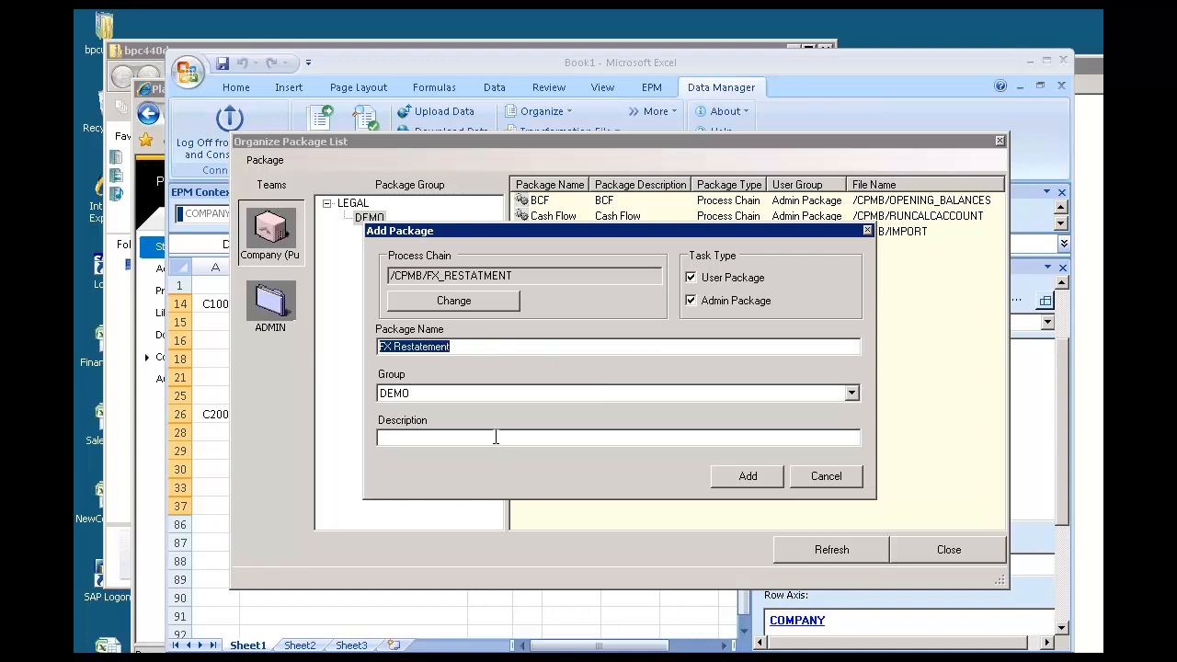
{"action": "left_click", "coordinate": [496, 437]}
{"action": "key", "text": "ctrl+v"}
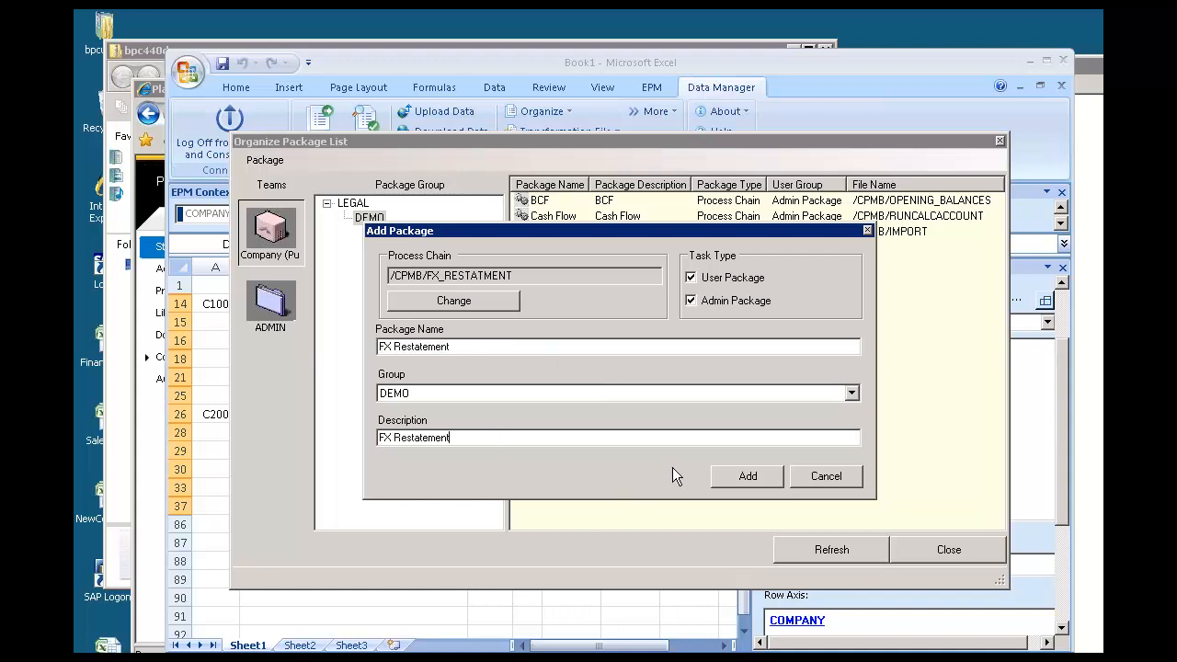
{"action": "left_click", "coordinate": [745, 476]}
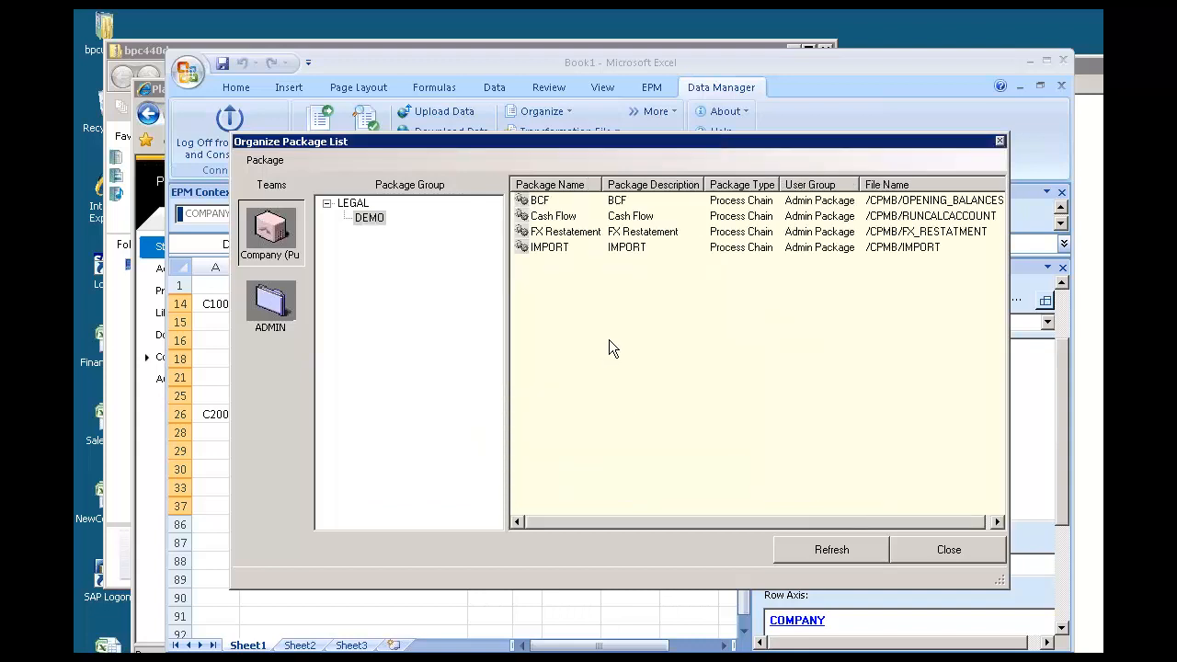
{"action": "left_click", "coordinate": [923, 545]}
Examine the run prompts of the FX Restatement package and its CONSGROUP member hierarchy, and close them without running the package
{"action": "left_click", "coordinate": [320, 132]}
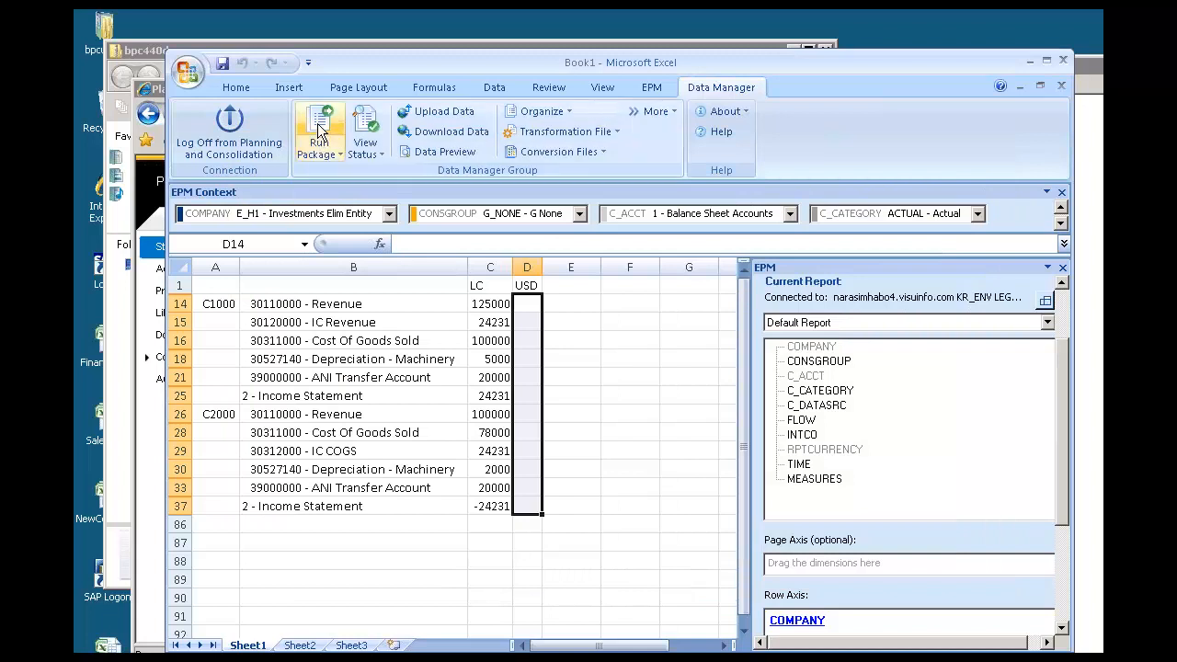
{"action": "double_click", "coordinate": [549, 232]}
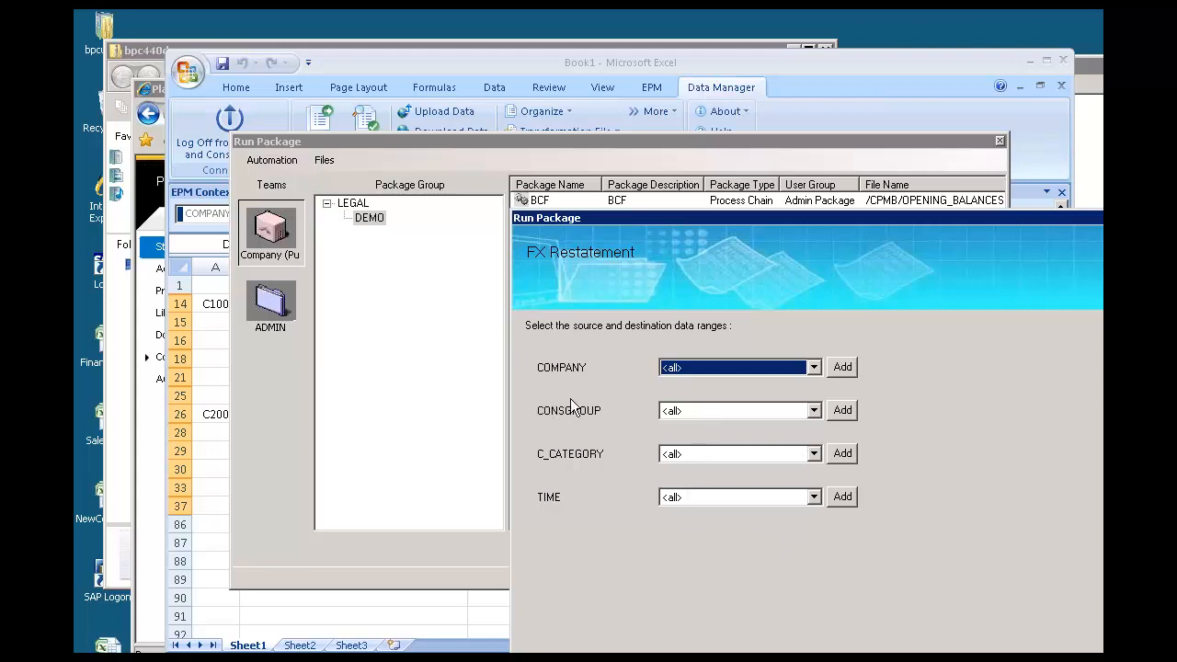
{"action": "left_click", "coordinate": [780, 410]}
{"action": "left_click", "coordinate": [735, 426]}
{"action": "left_click", "coordinate": [842, 410]}
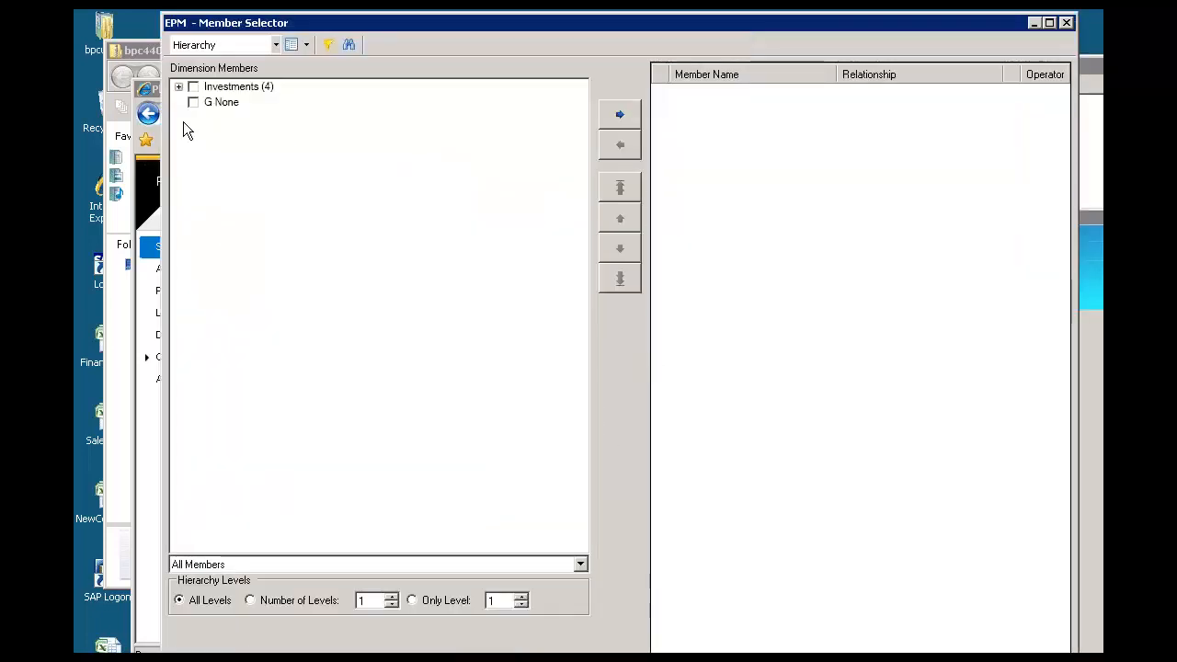
{"action": "left_click", "coordinate": [179, 87]}
{"action": "left_click", "coordinate": [196, 102]}
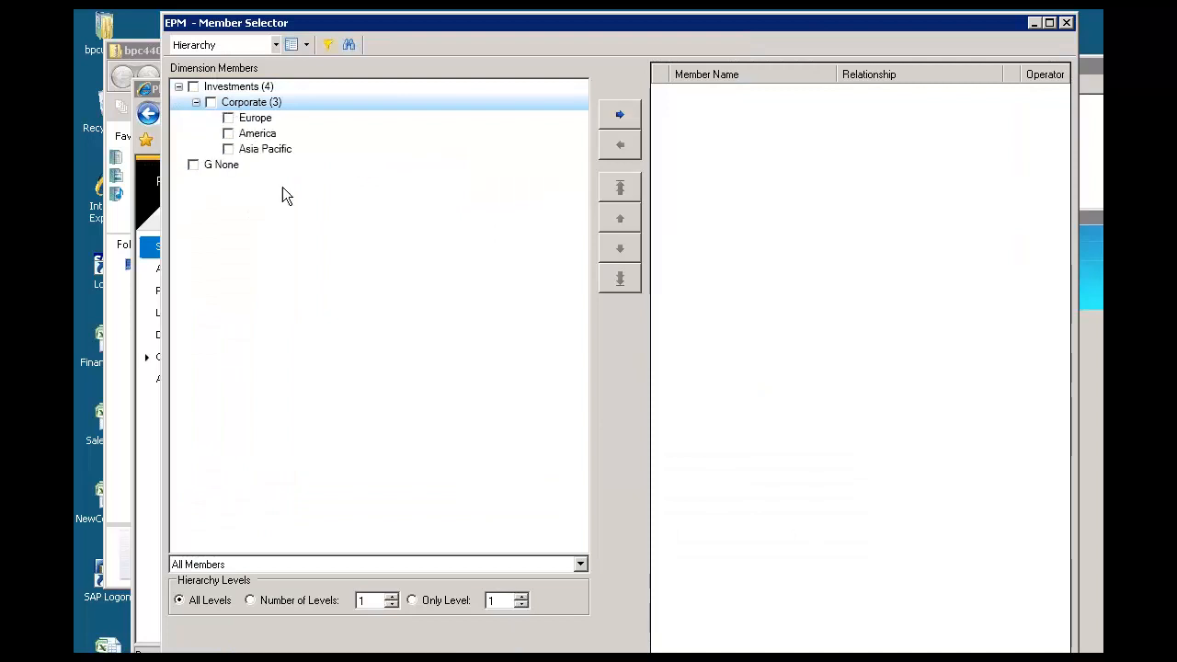
{"action": "left_click_drag", "start_coordinate": [320, 23], "coordinate": [879, 96]}
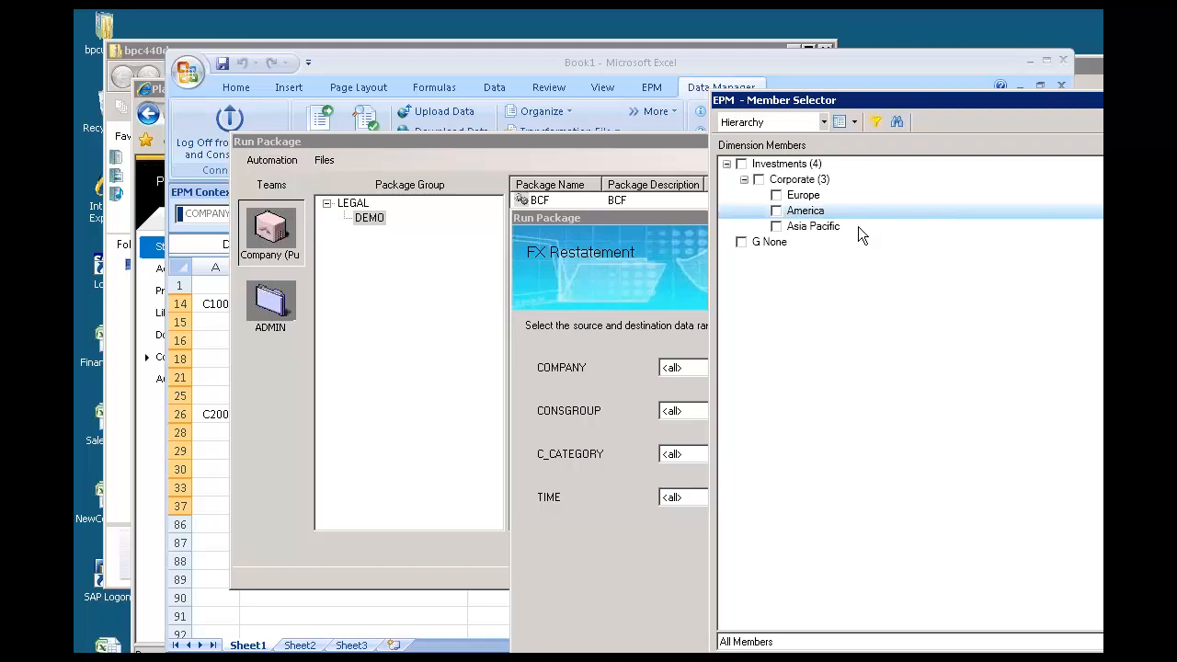
{"action": "left_click", "coordinate": [838, 100]}
{"action": "left_click_drag", "start_coordinate": [839, 100], "coordinate": [508, 48]}
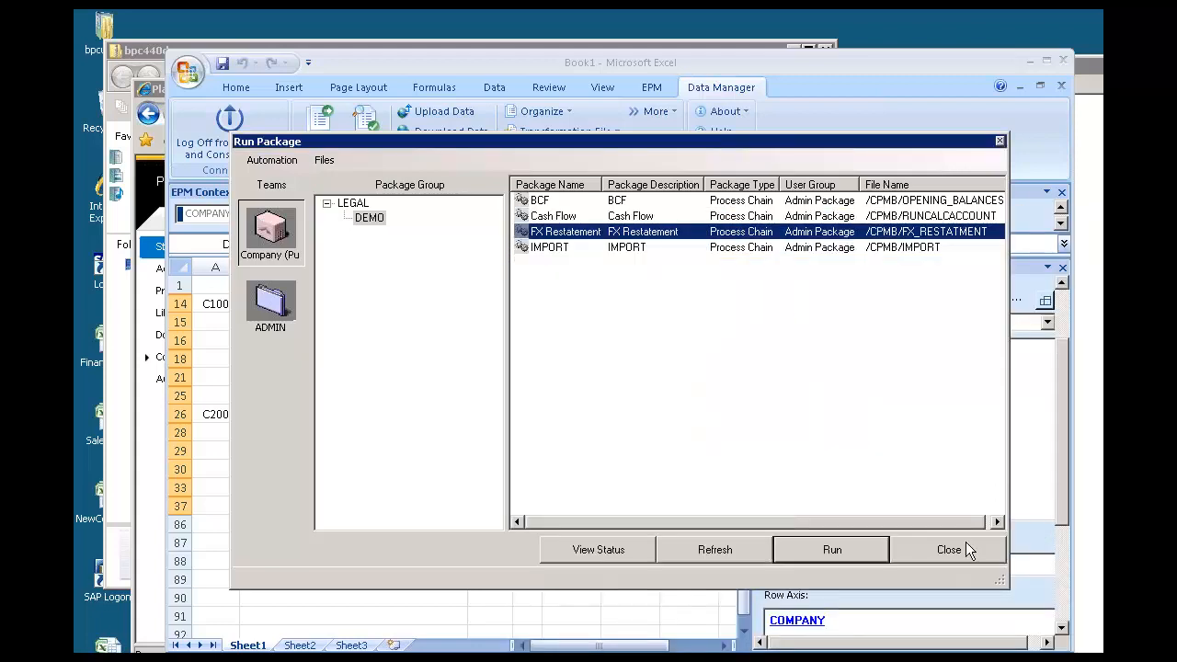
{"action": "left_click", "coordinate": [963, 549]}
Open the advanced script of the FX Restatement package for modification
{"action": "left_click", "coordinate": [531, 112]}
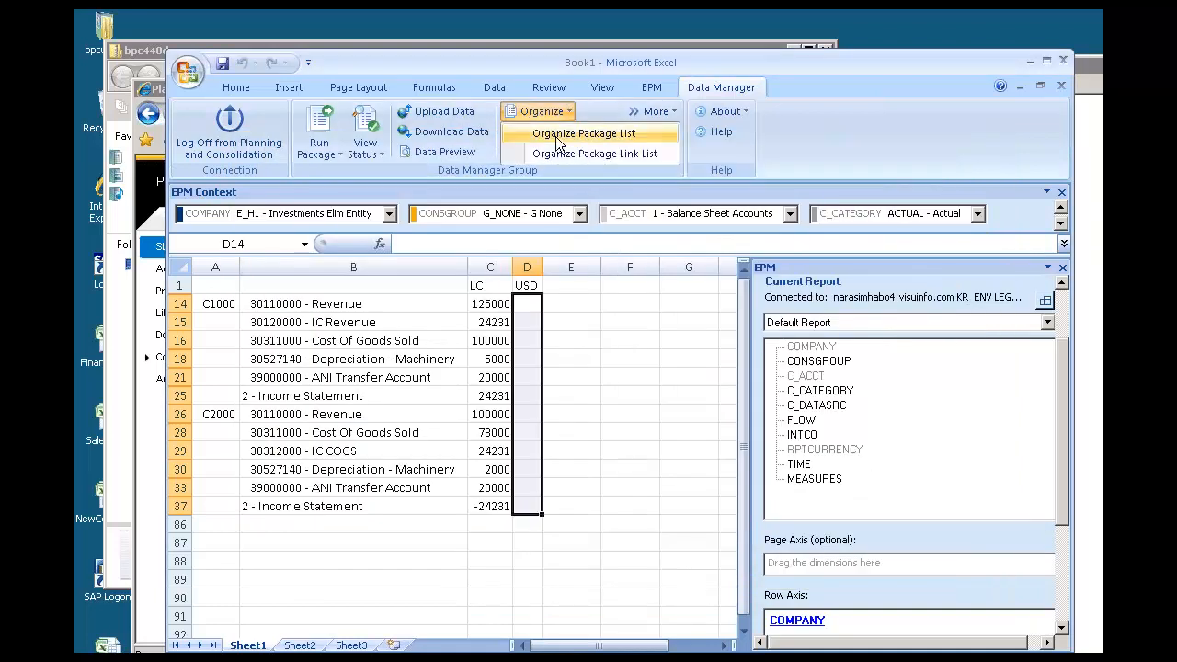
{"action": "left_click", "coordinate": [543, 133]}
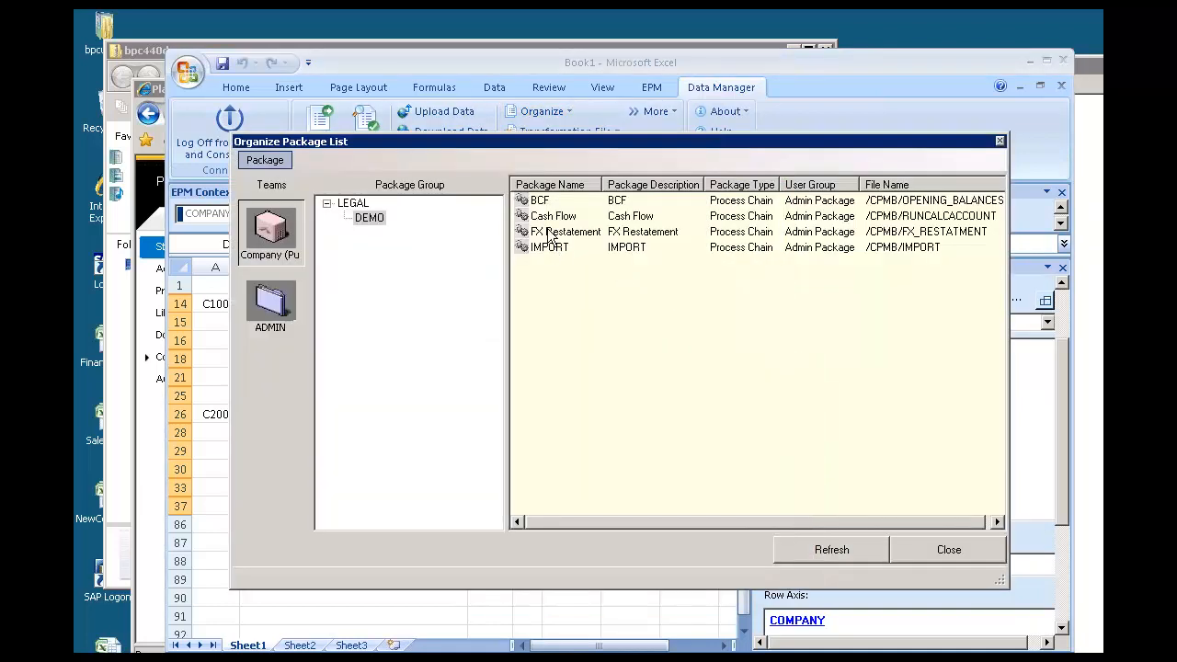
{"action": "right_click", "coordinate": [550, 234]}
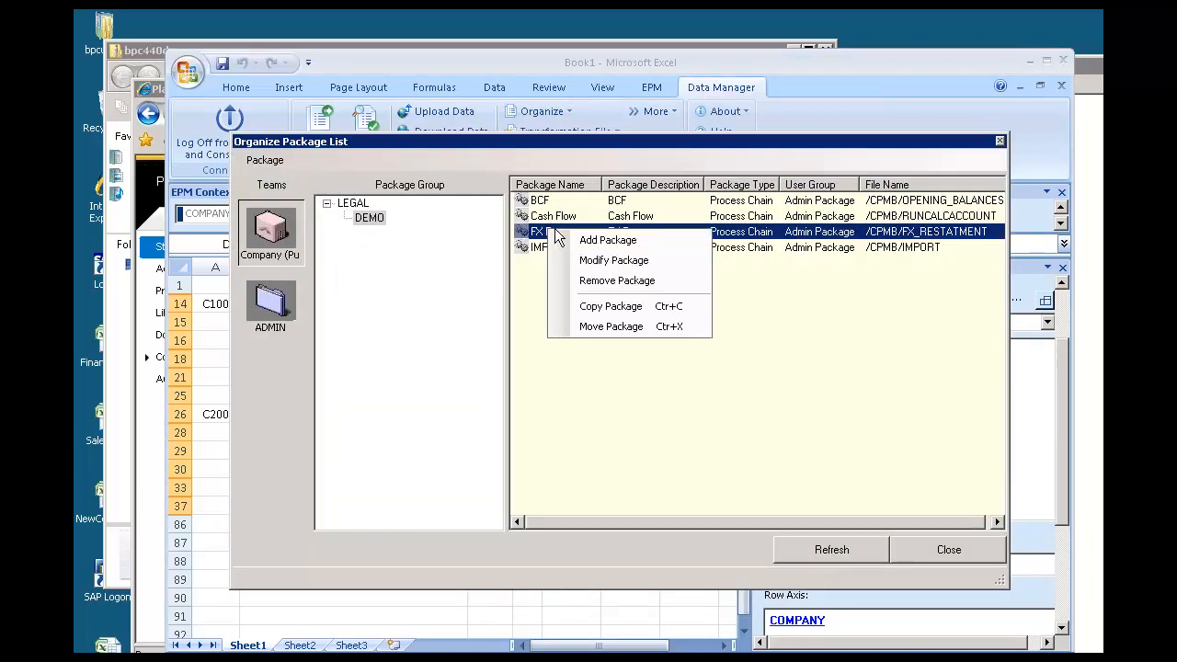
{"action": "left_click", "coordinate": [648, 261]}
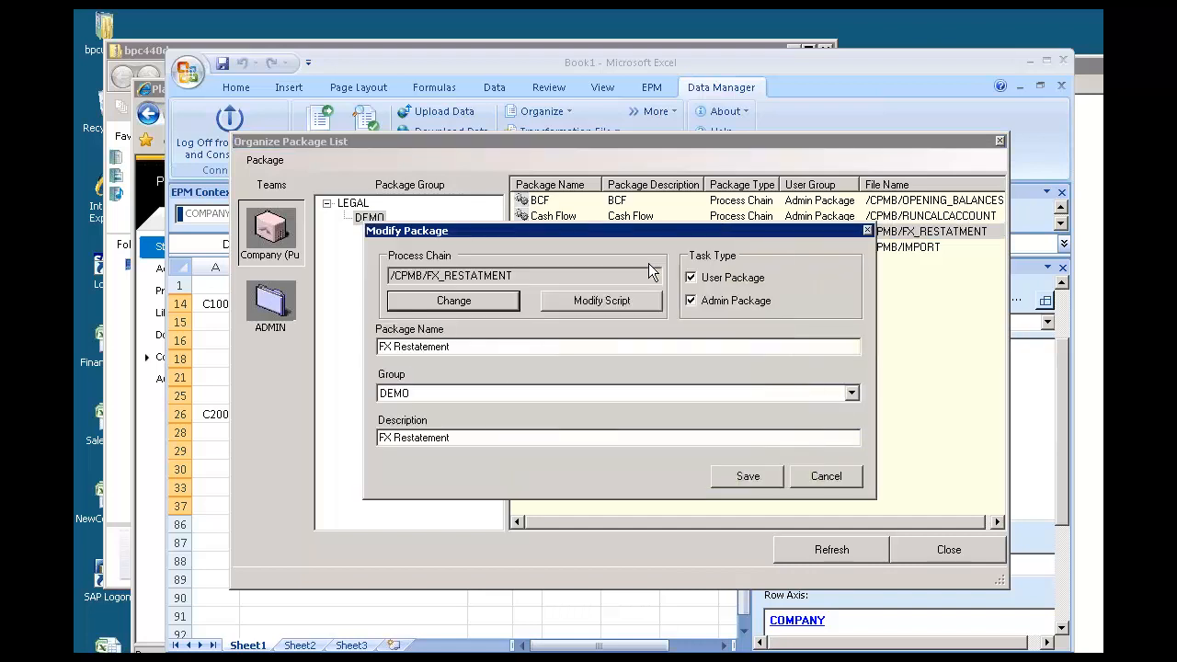
{"action": "left_click", "coordinate": [626, 302]}
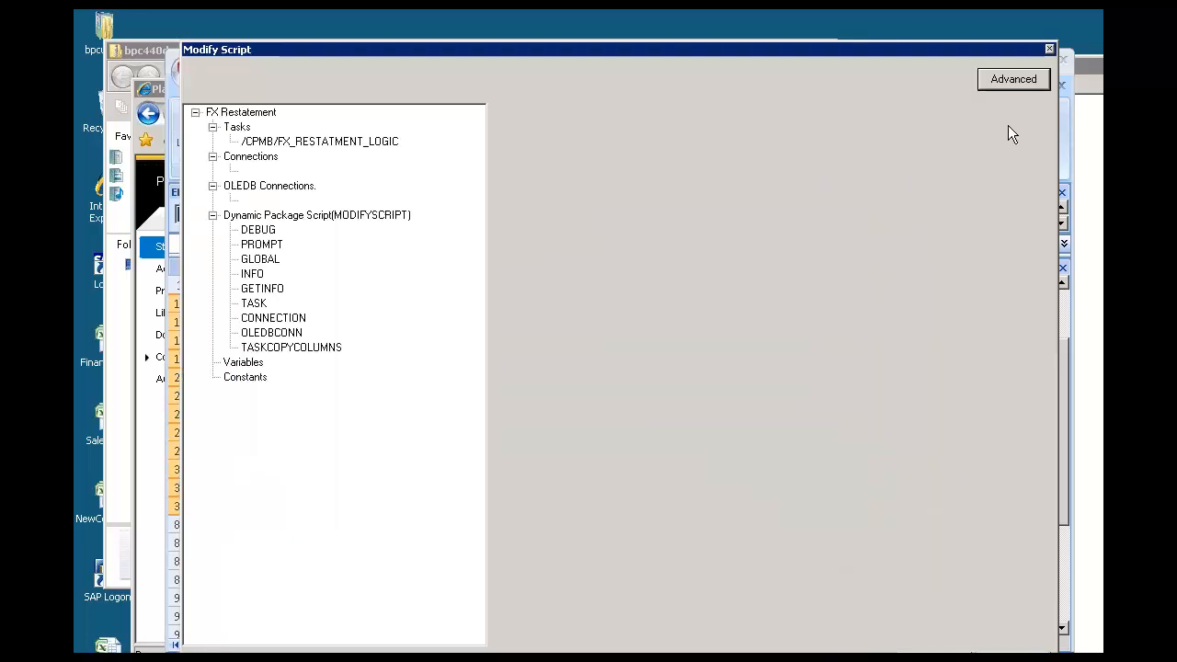
{"action": "left_click", "coordinate": [1021, 80]}
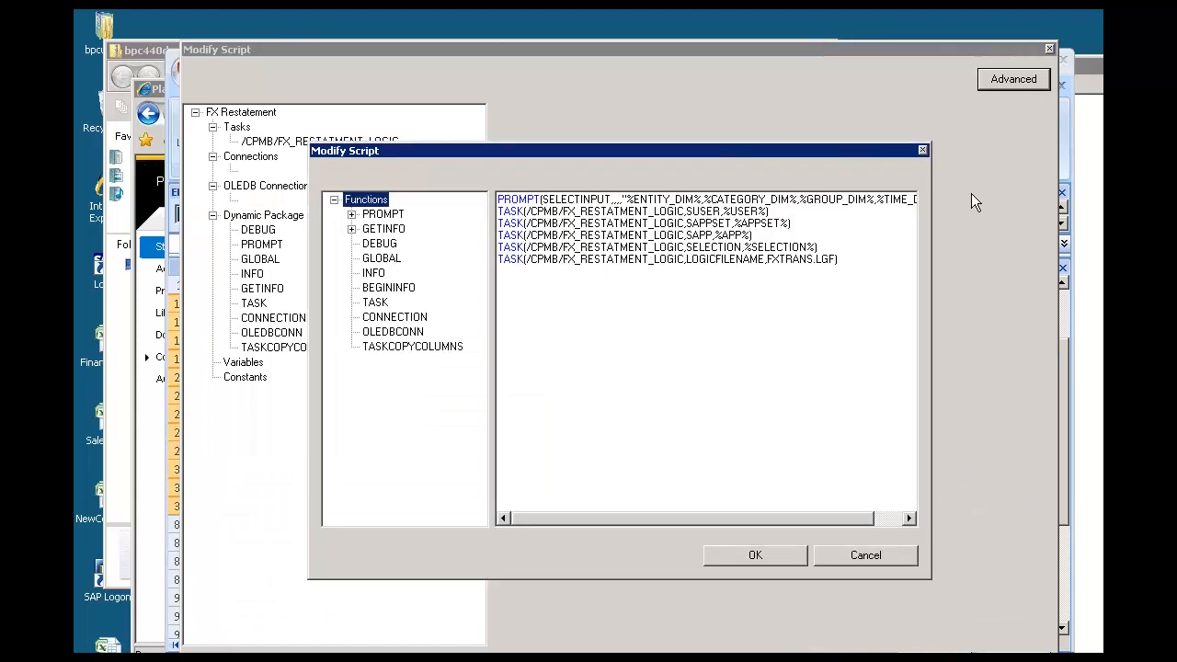
Replace GROUP with CURRENCY in the script's PROMPT line so it reads %CURRENCY_DIM%, and save the package
{"action": "double_click", "coordinate": [819, 199]}
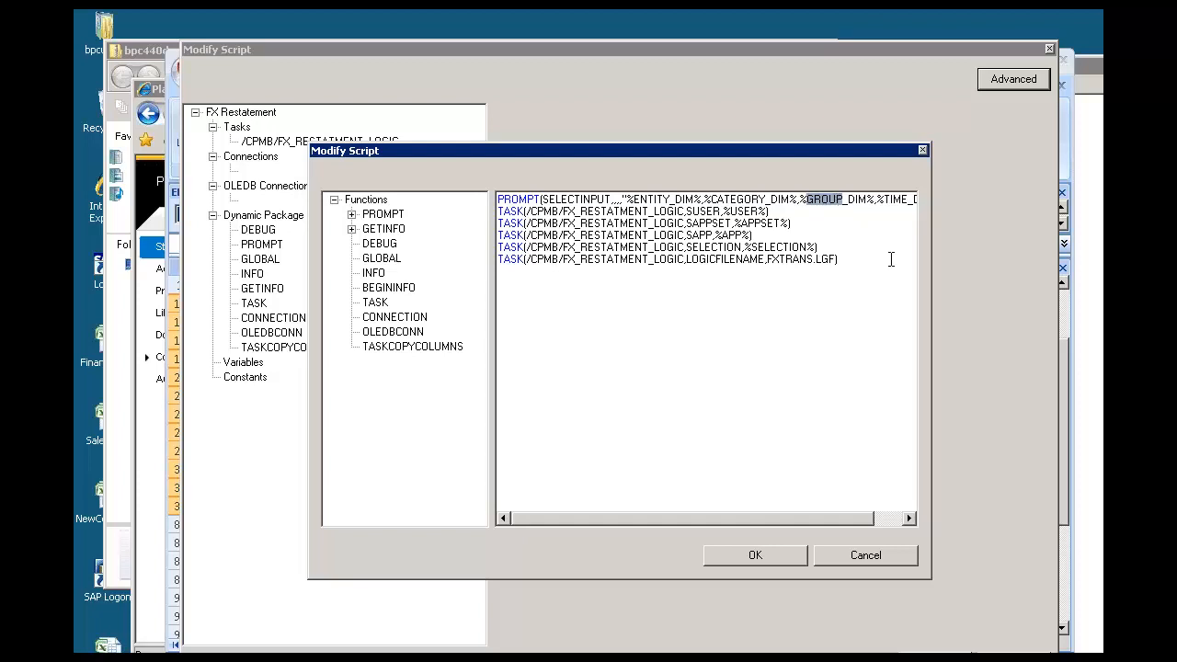
{"action": "key", "text": "Delete"}
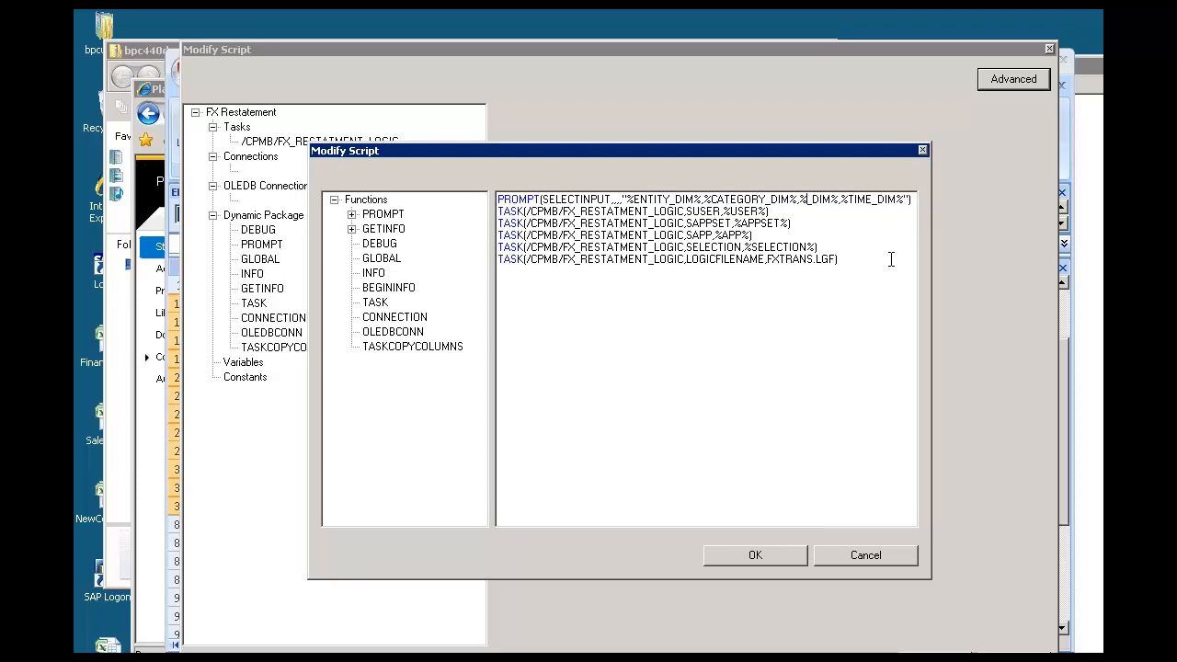
{"action": "type", "text": "CURRENCY"}
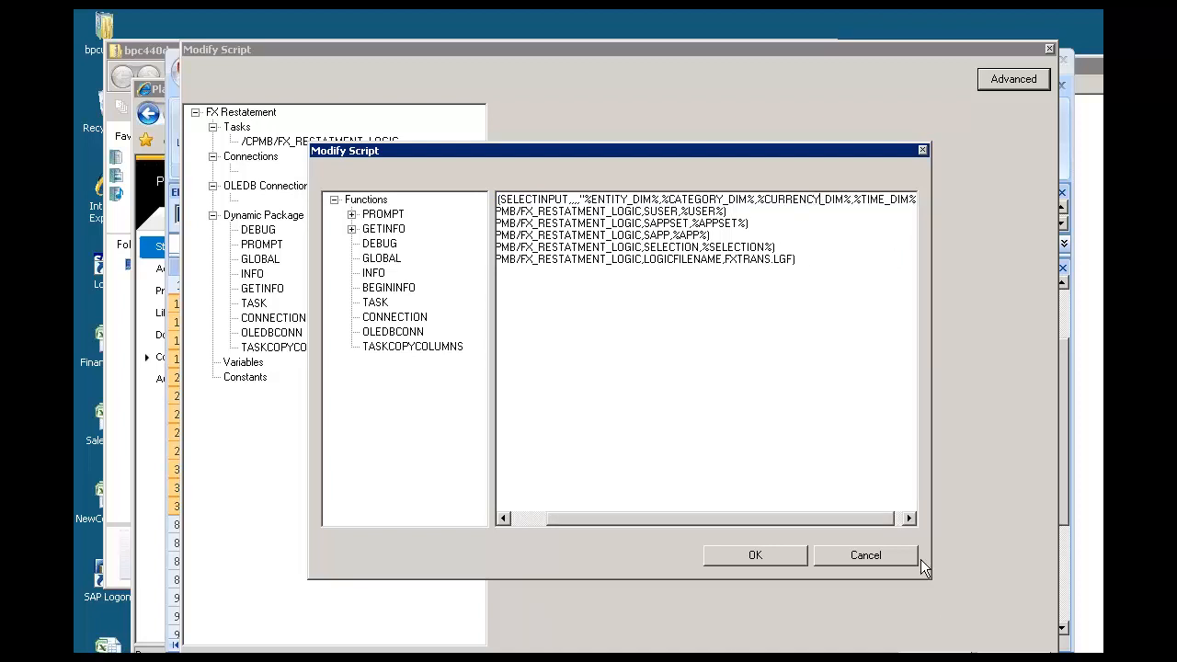
{"action": "left_click", "coordinate": [908, 519]}
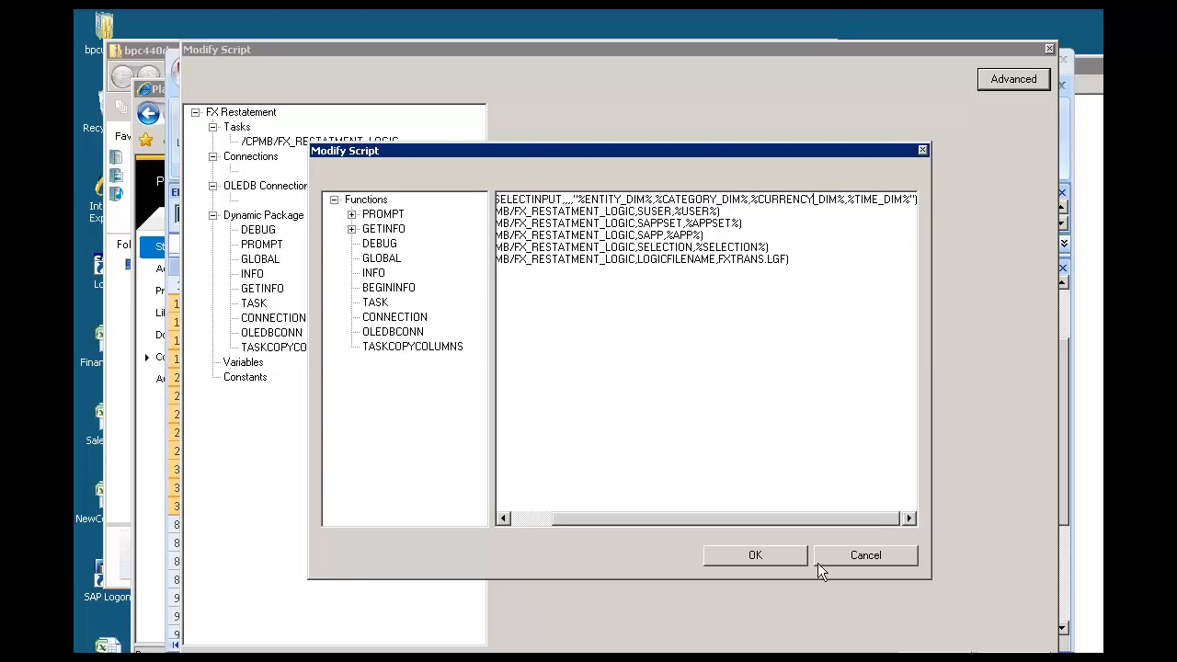
{"action": "left_click", "coordinate": [755, 555]}
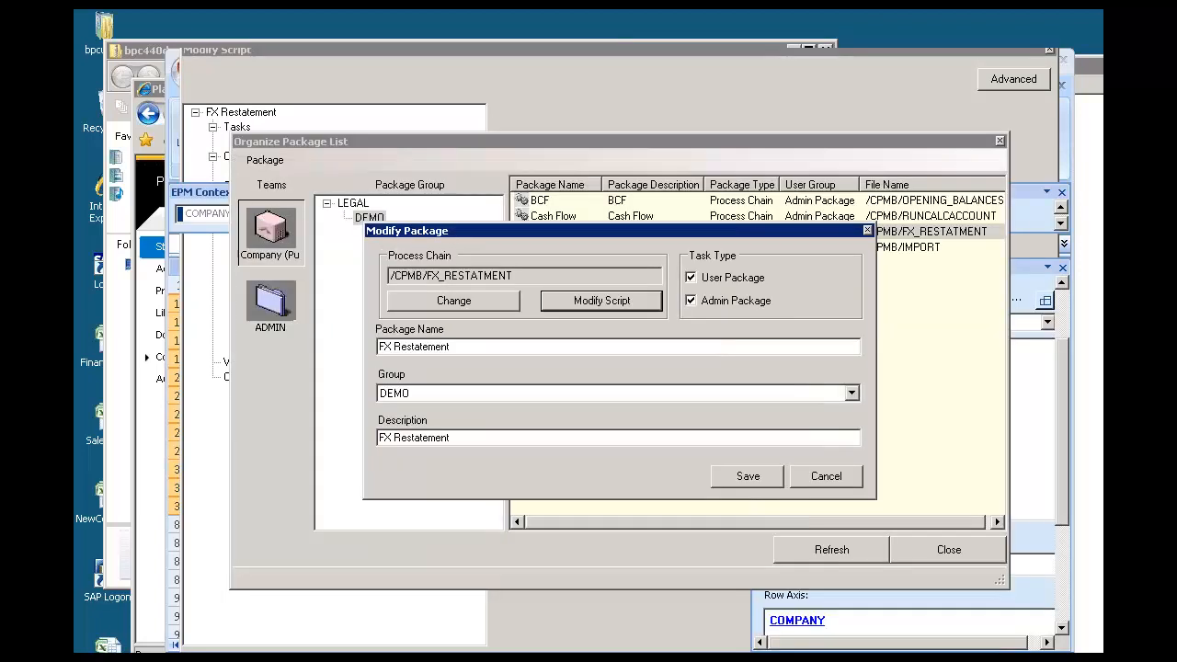
{"action": "left_click", "coordinate": [747, 483]}
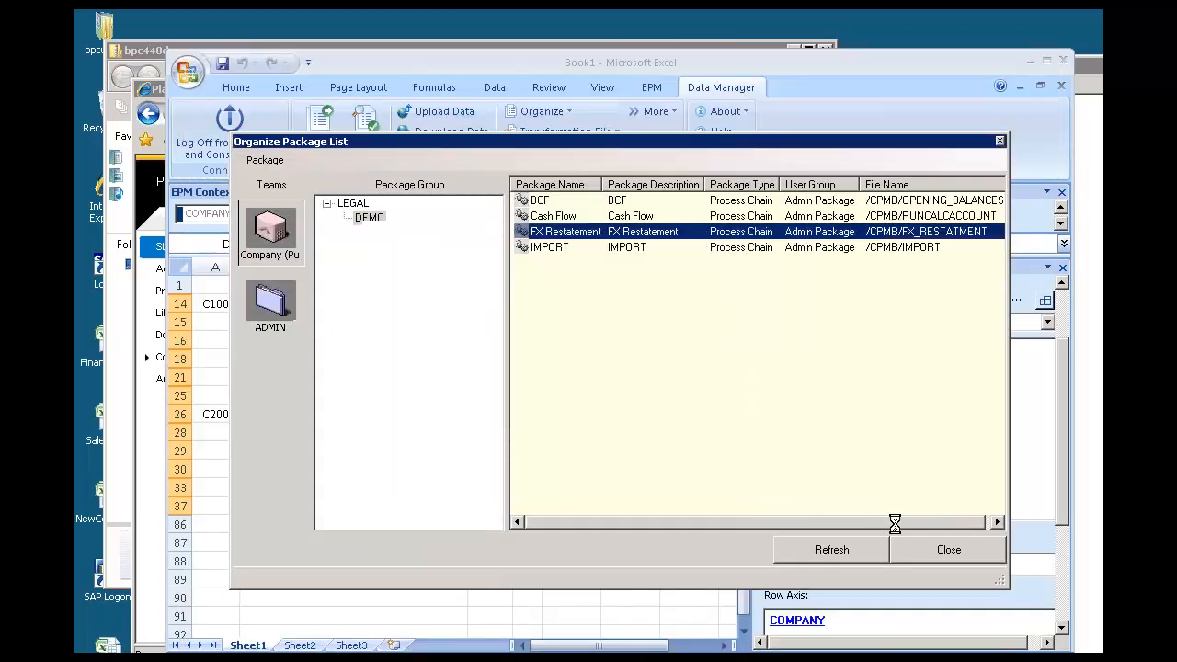
{"action": "left_click", "coordinate": [964, 557]}
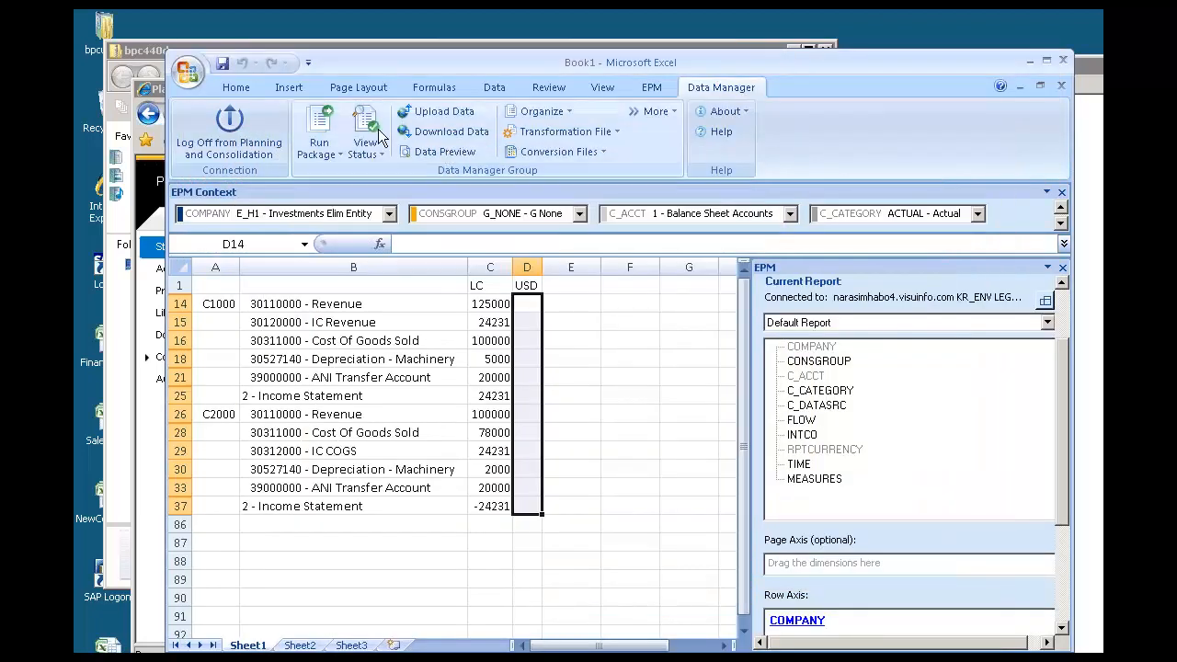
Start running the FX Restatement package and choose US Dollar as its RPTCURRENCY member
{"action": "left_click", "coordinate": [322, 118]}
{"action": "double_click", "coordinate": [563, 232]}
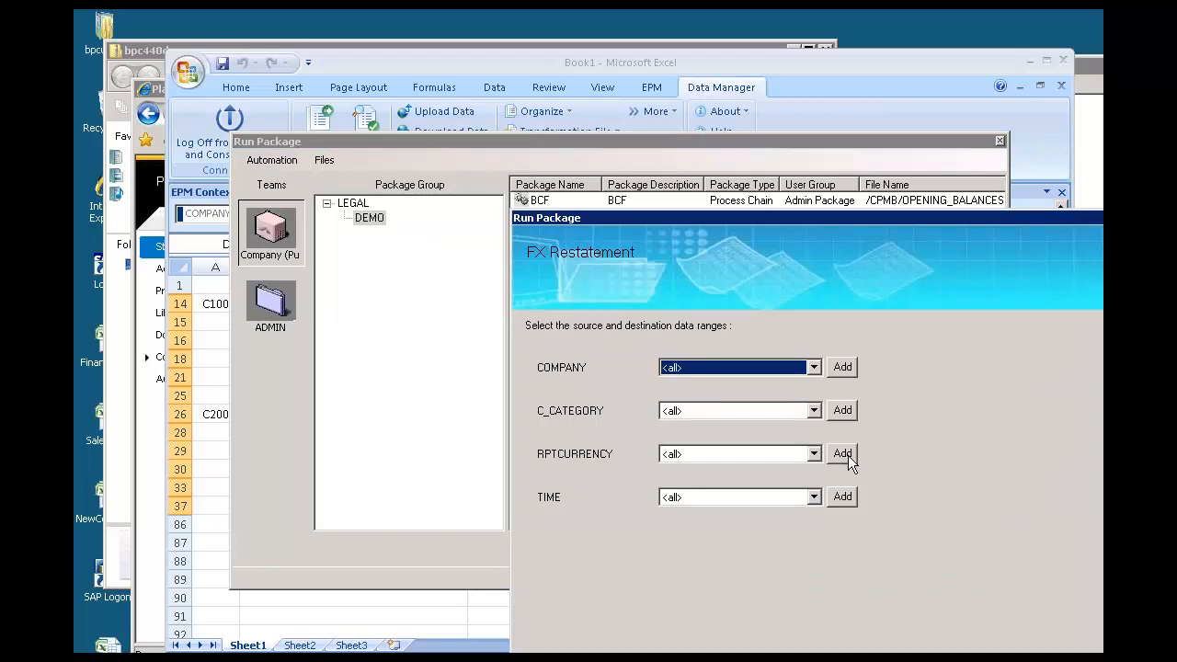
{"action": "left_click", "coordinate": [842, 455]}
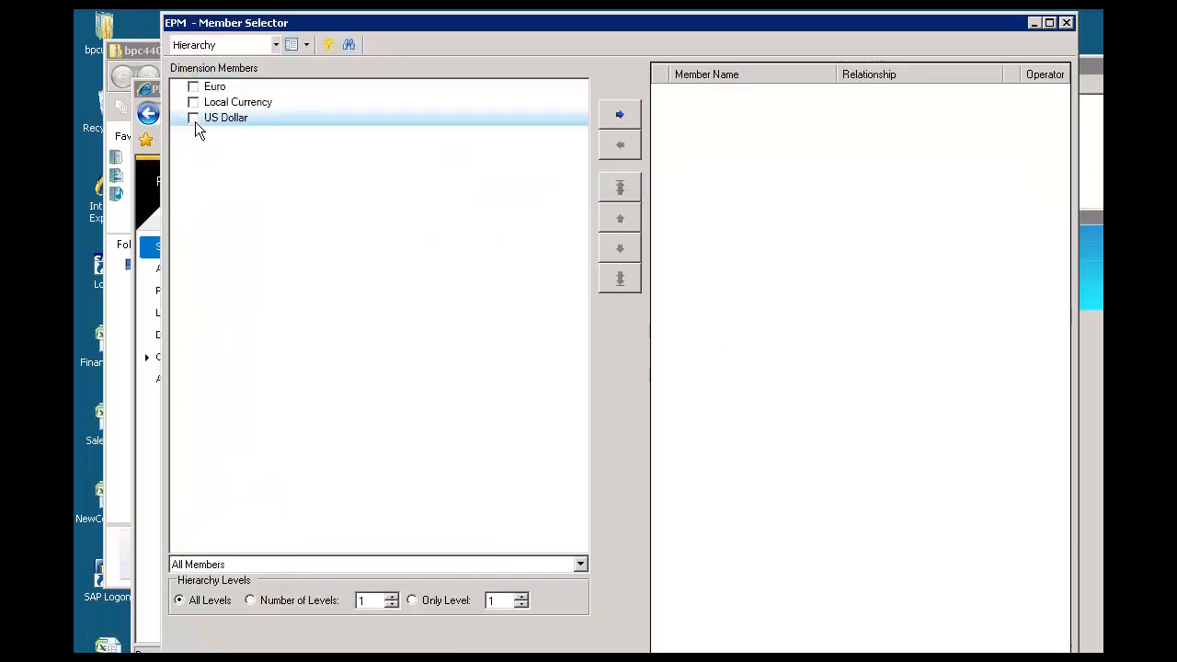
{"action": "left_click", "coordinate": [194, 120]}
{"action": "left_click", "coordinate": [618, 112]}
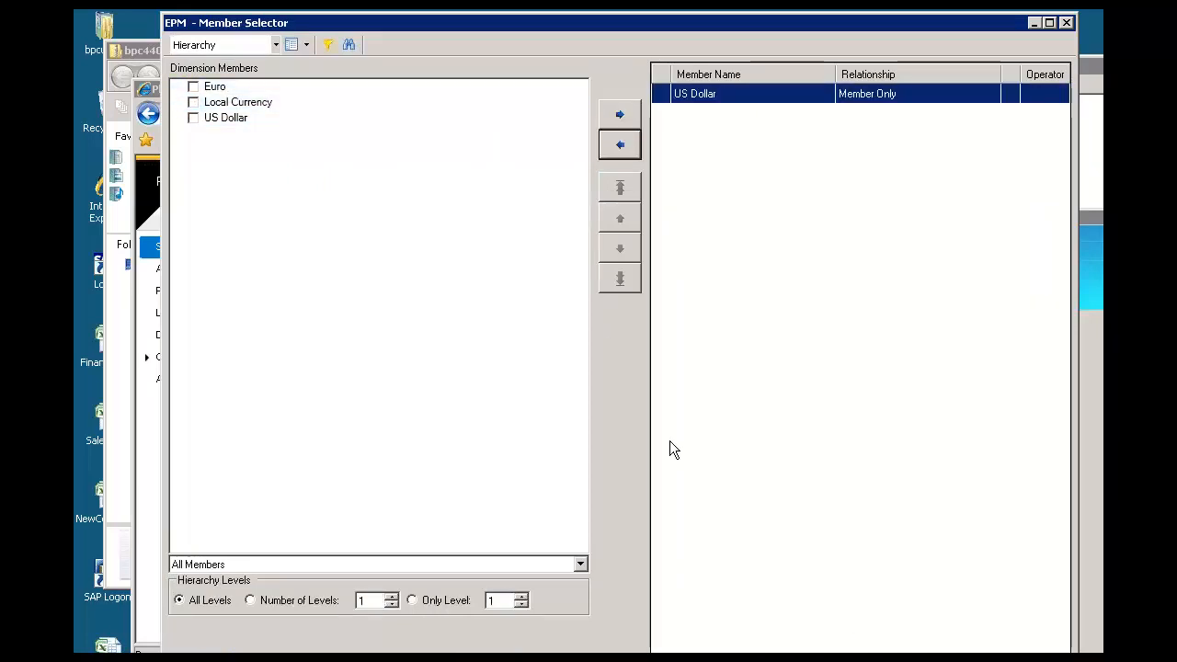
{"action": "left_click", "coordinate": [962, 653]}
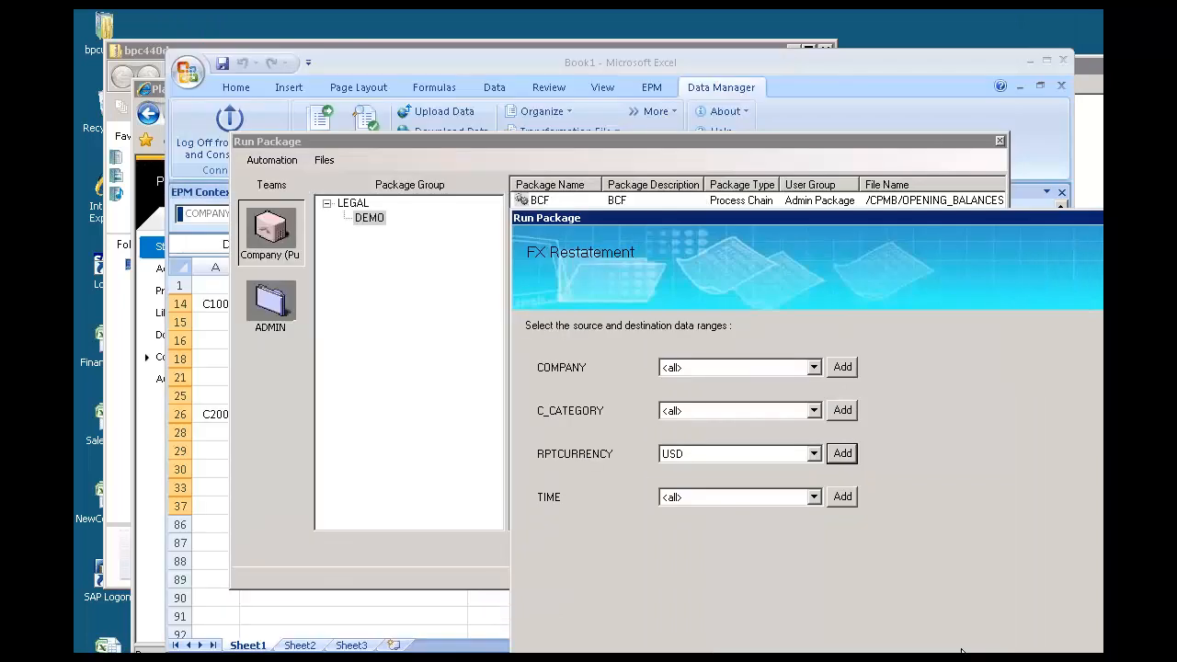
Choose Dec 2011 as the TIME member for the FX Restatement run
{"action": "left_click", "coordinate": [842, 497]}
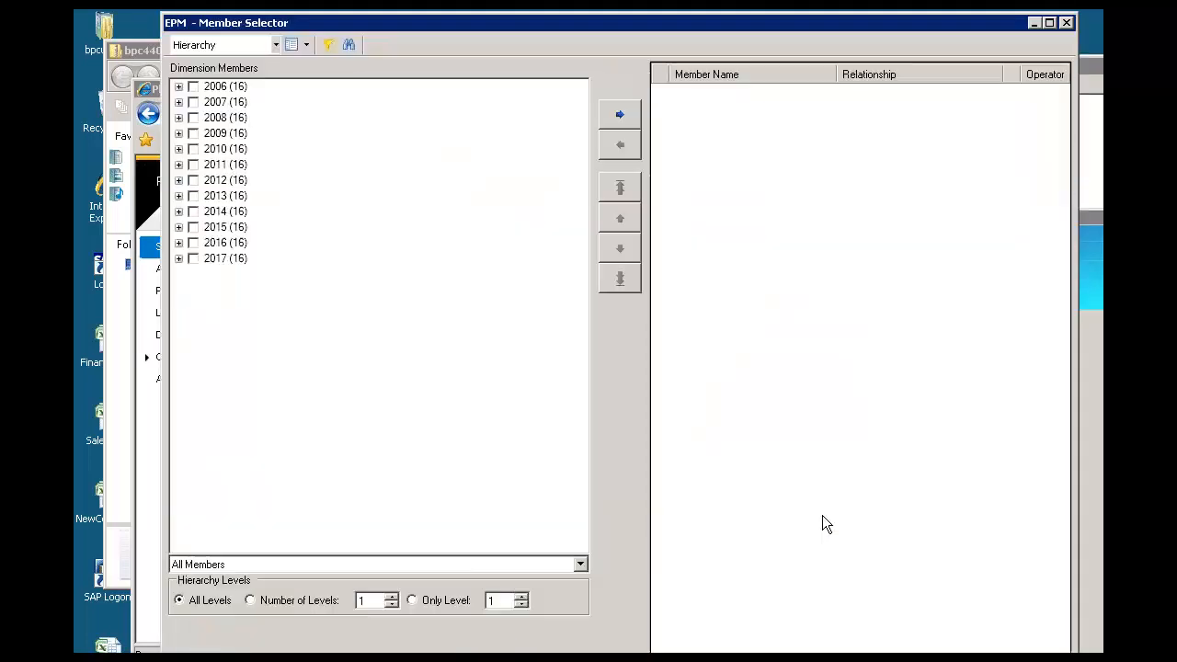
{"action": "left_click", "coordinate": [179, 164]}
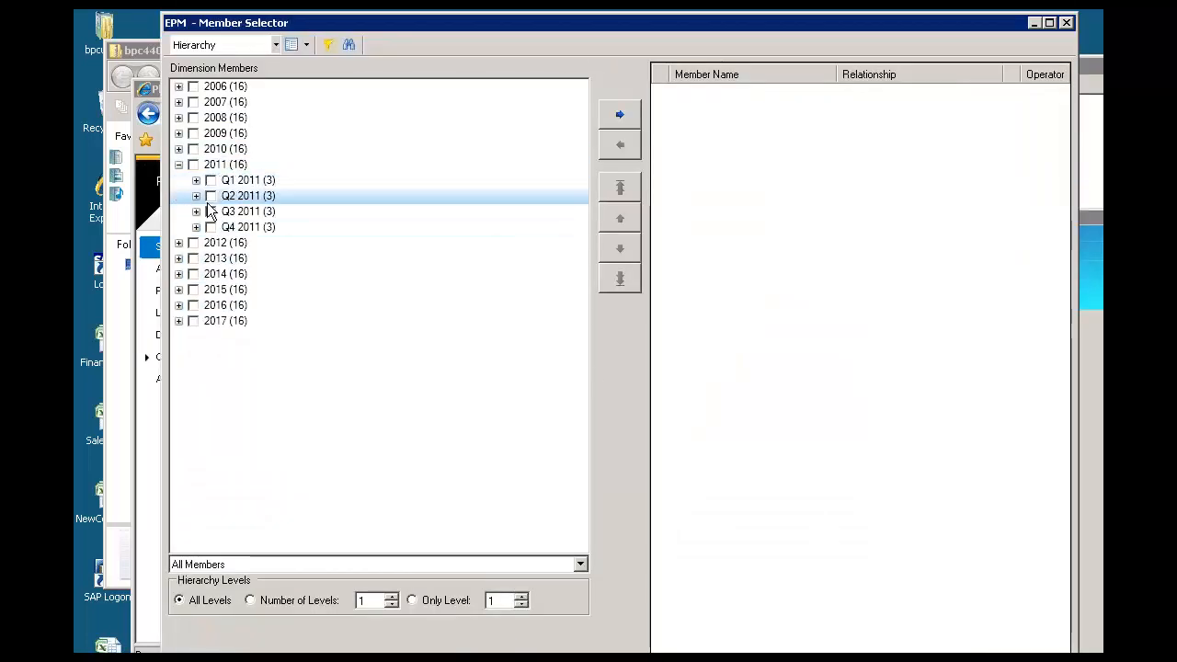
{"action": "left_click", "coordinate": [196, 228]}
{"action": "left_click", "coordinate": [228, 274]}
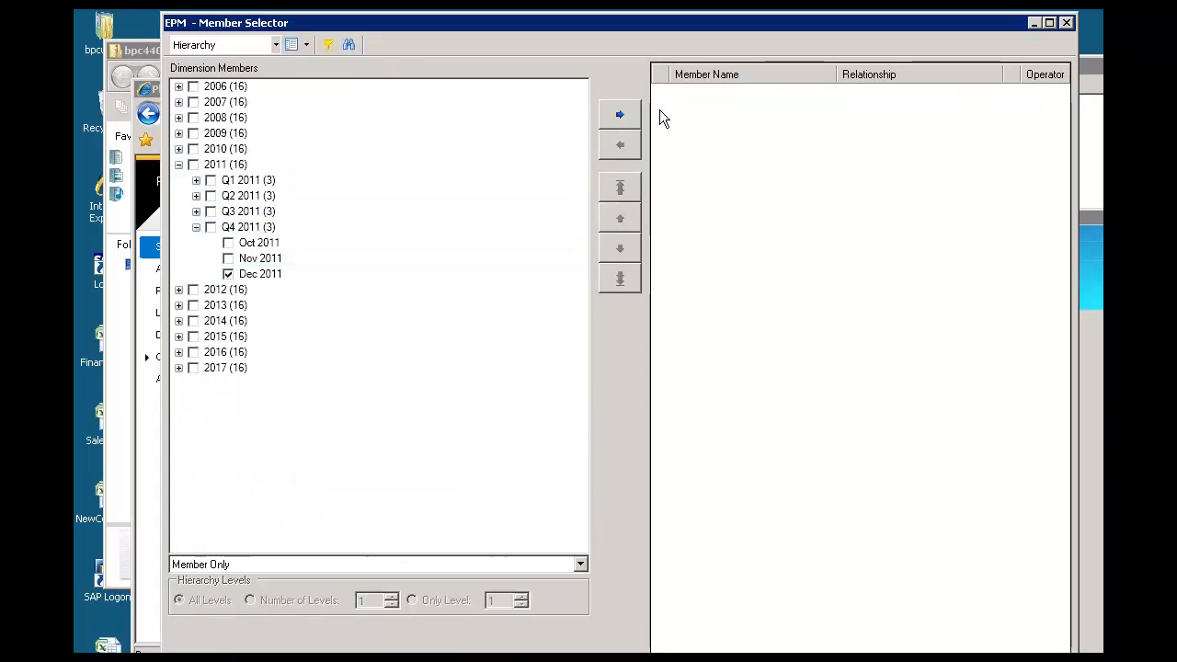
{"action": "left_click", "coordinate": [616, 115]}
{"action": "key", "text": "Return"}
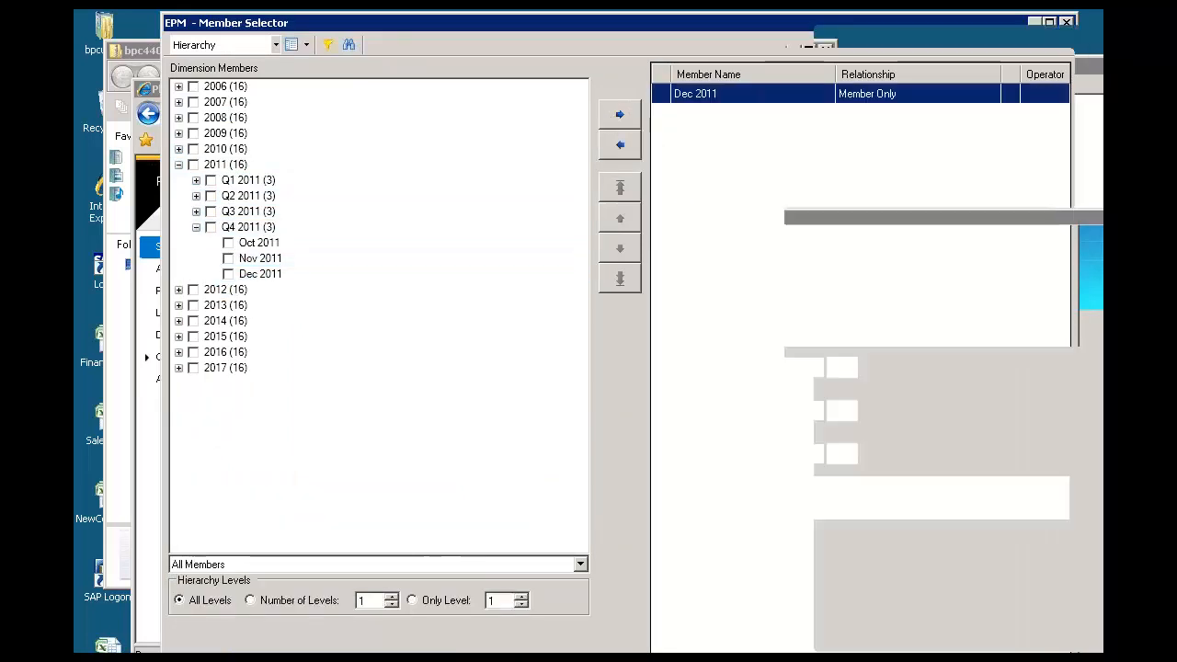
Choose ACTUAL as the C_CATEGORY member and run the FX Restatement package with COMPANY left at all
{"action": "left_click", "coordinate": [851, 412]}
{"action": "left_click", "coordinate": [193, 87]}
{"action": "left_click", "coordinate": [619, 114]}
{"action": "key", "text": "Return"}
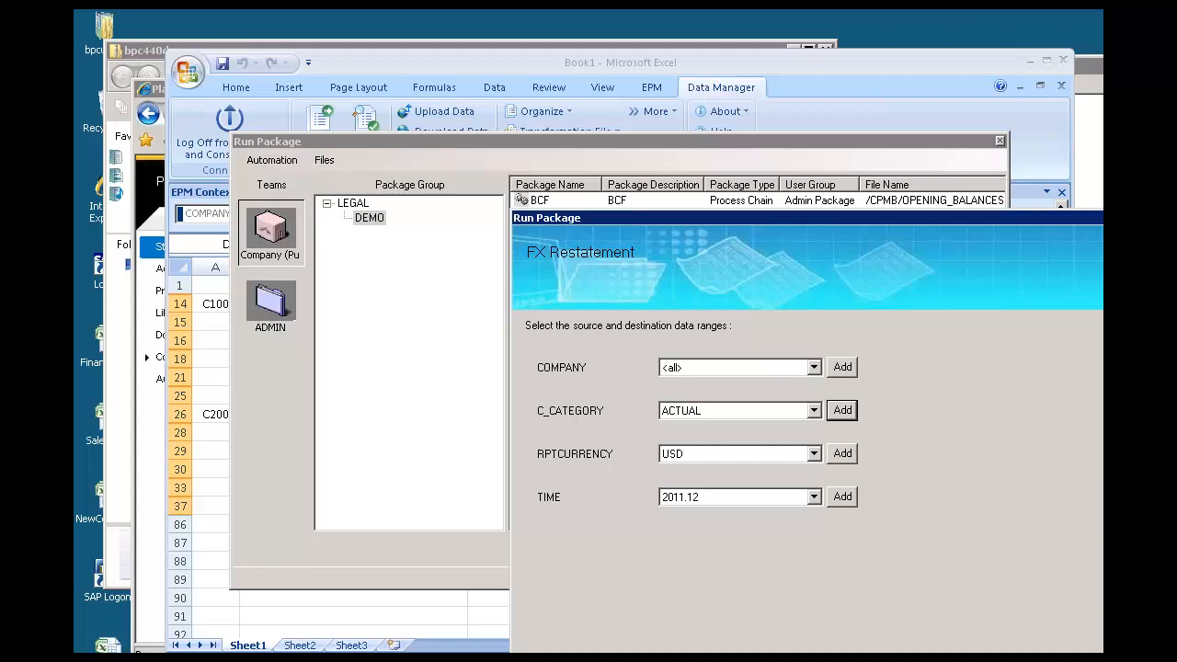
{"action": "key", "text": "alt+n"}
{"action": "key", "text": "alt+f"}
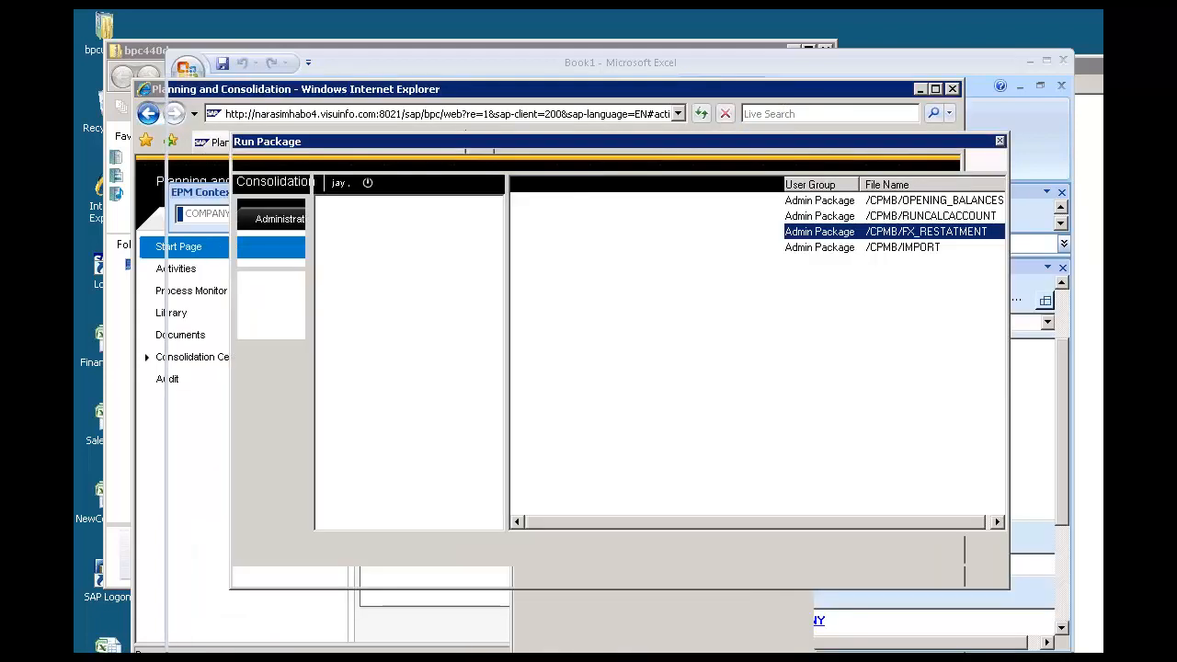
{"action": "left_click", "coordinate": [956, 539]}
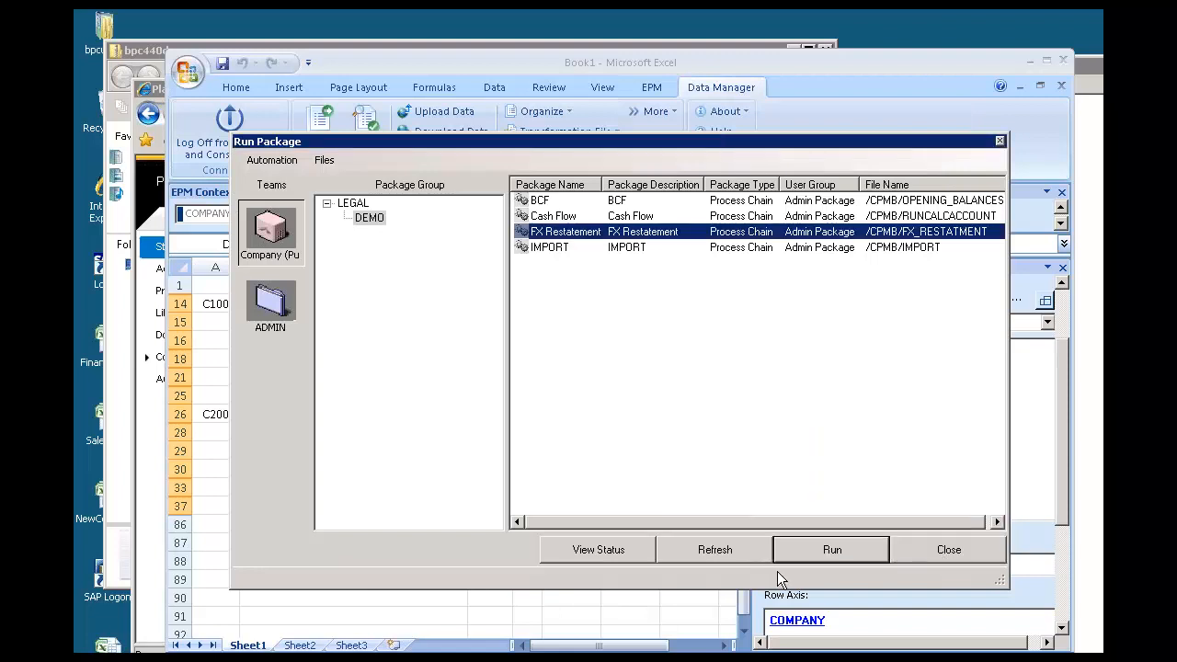
Check the package status list, refreshing it until the FX Restatement run has finished
{"action": "left_click", "coordinate": [613, 555]}
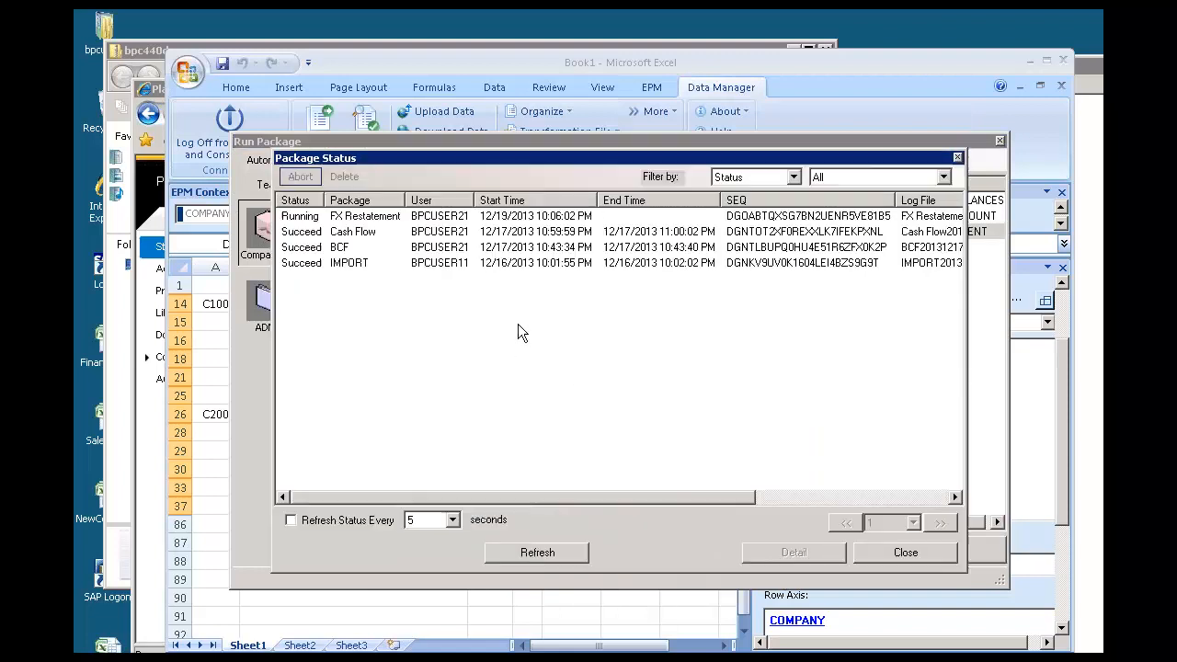
{"action": "left_click", "coordinate": [552, 551]}
{"action": "left_click", "coordinate": [552, 552]}
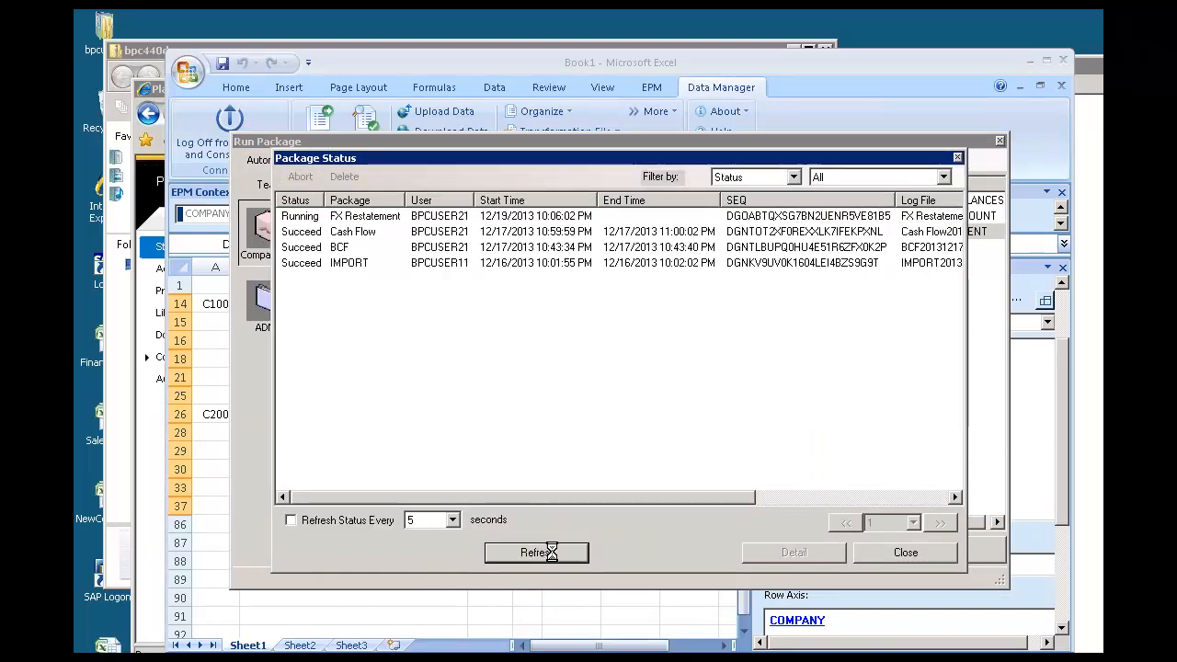
{"action": "left_click", "coordinate": [569, 551]}
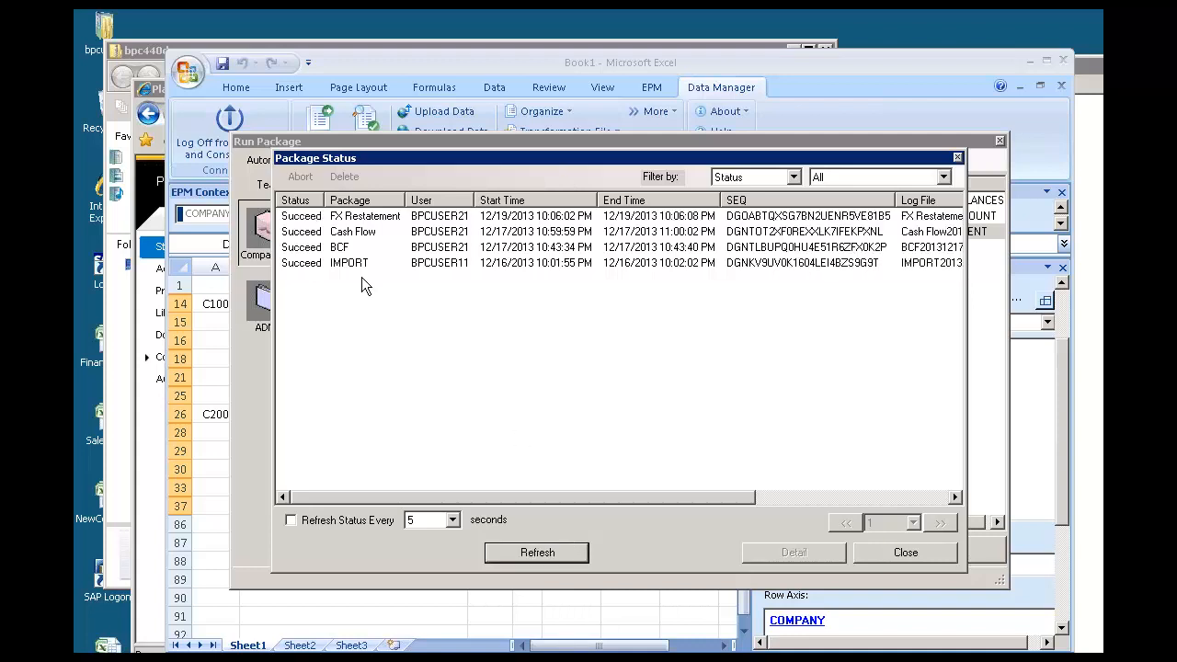
Examine the FXTRANS.LOG formula log of the FX Restatement run, and close the log, status and package windows
{"action": "double_click", "coordinate": [308, 216]}
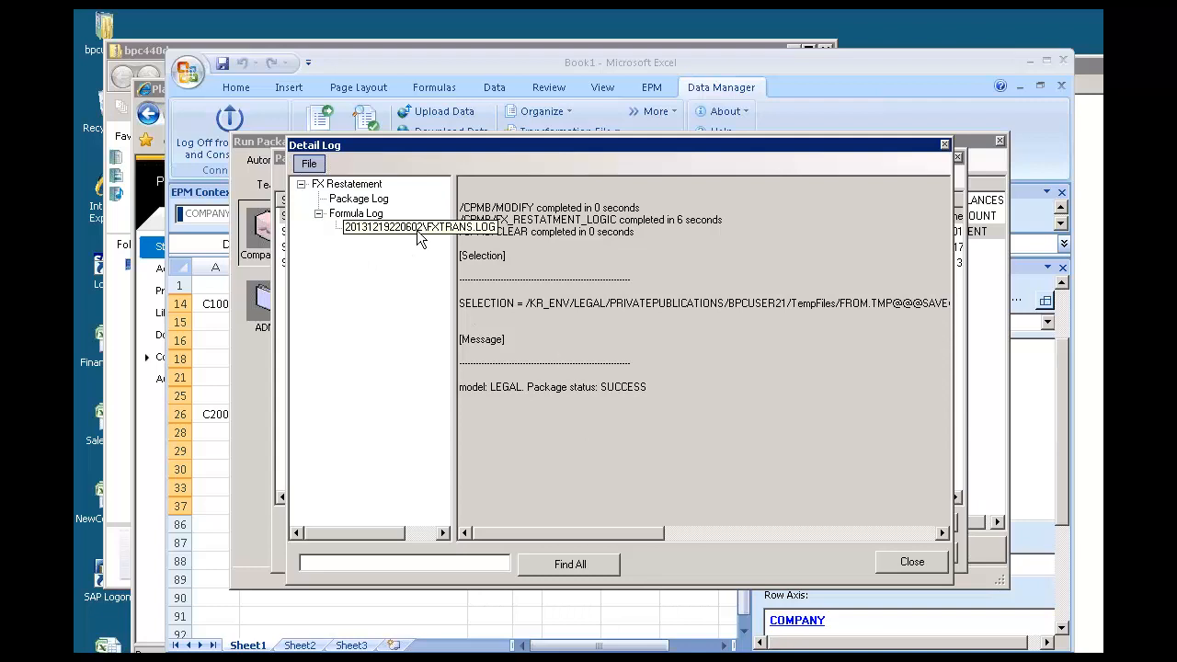
{"action": "left_click", "coordinate": [418, 235]}
{"action": "left_click_drag", "start_coordinate": [476, 256], "coordinate": [453, 252]}
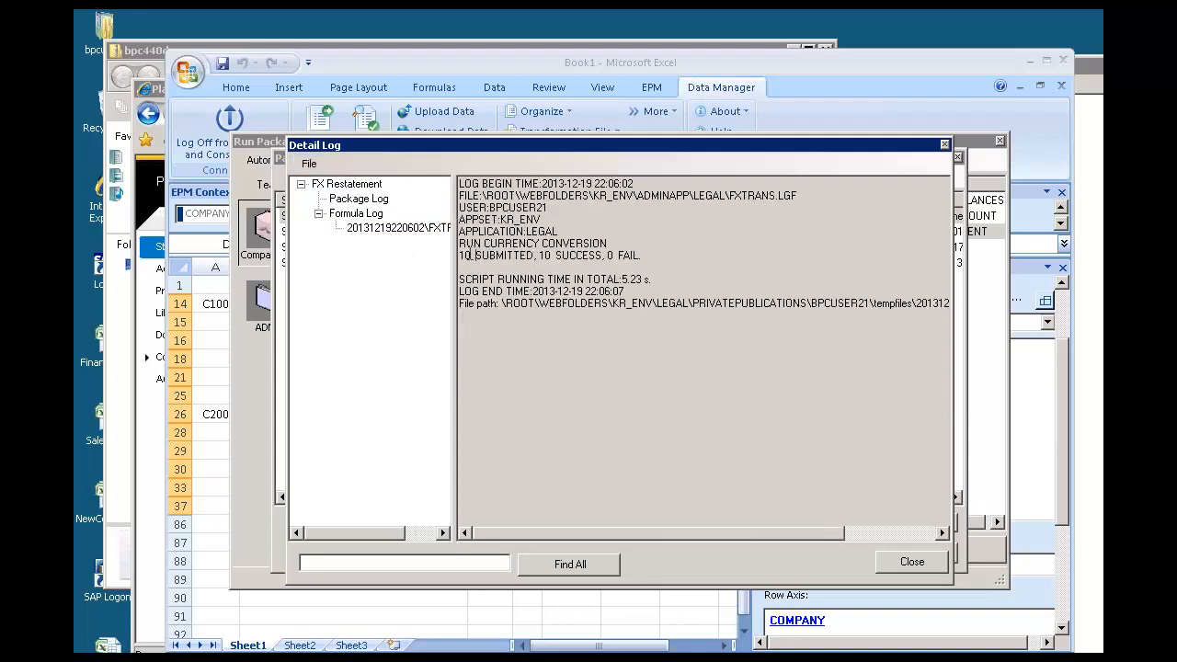
{"action": "left_click", "coordinate": [650, 256]}
{"action": "left_click", "coordinate": [929, 559]}
{"action": "left_click", "coordinate": [949, 552]}
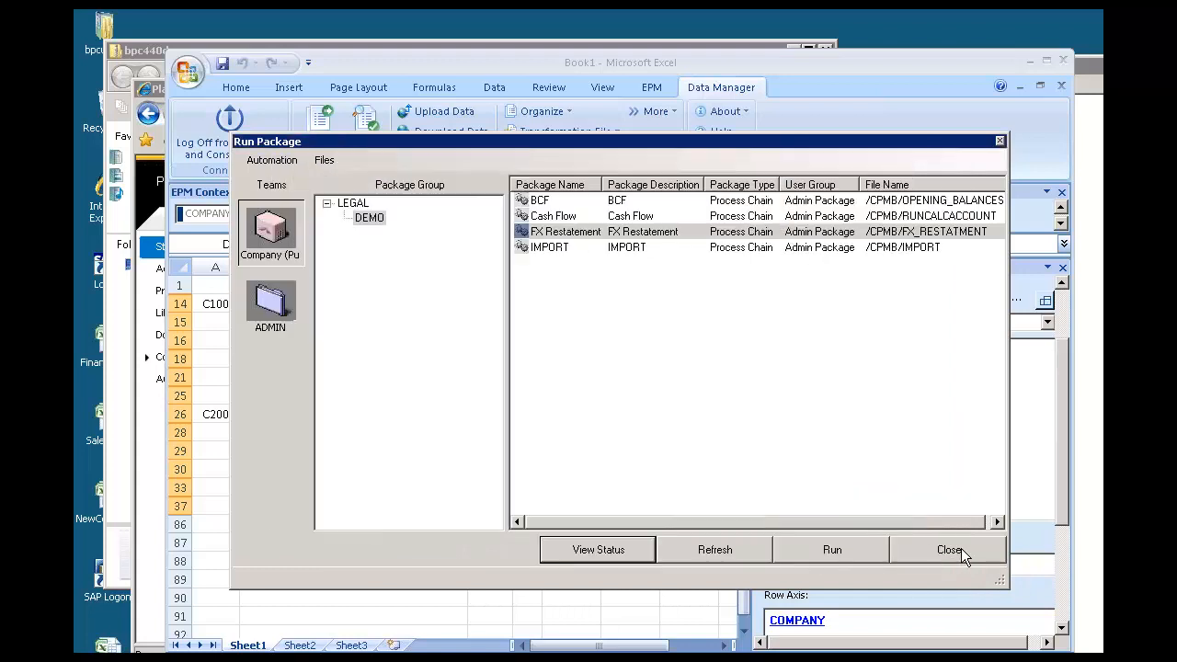
{"action": "left_click", "coordinate": [961, 548]}
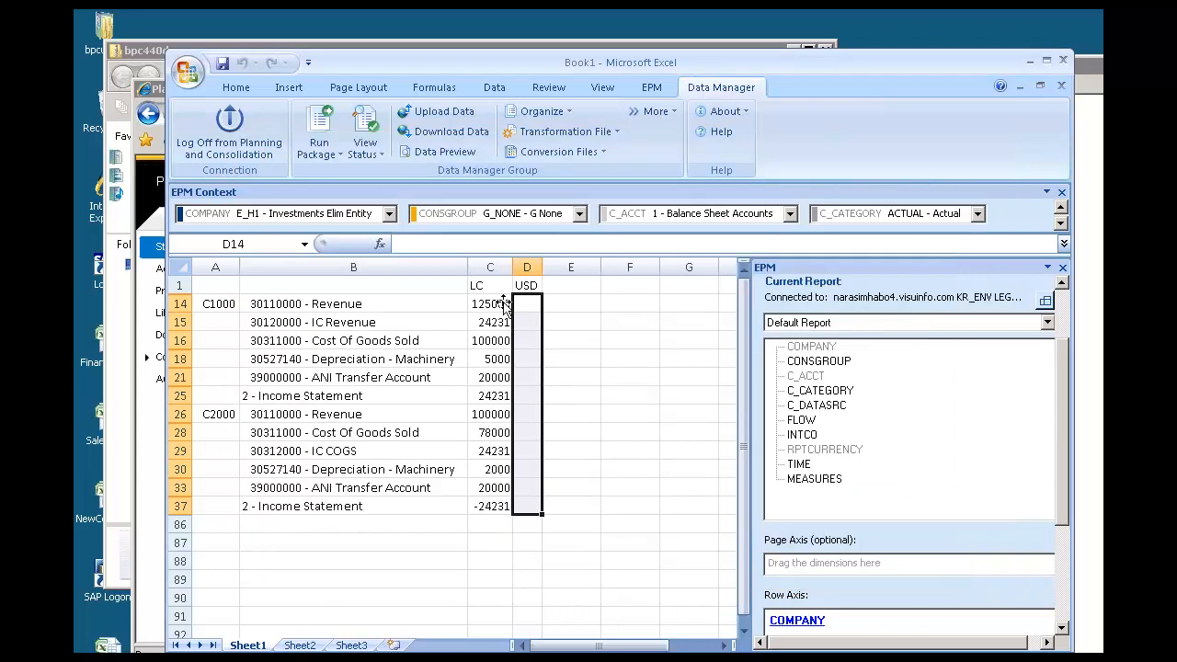
Refresh the income statement report to retrieve the translated USD amounts and compare them with the LC amounts for C1000 and C2000
{"action": "left_click_drag", "start_coordinate": [488, 307], "coordinate": [490, 506]}
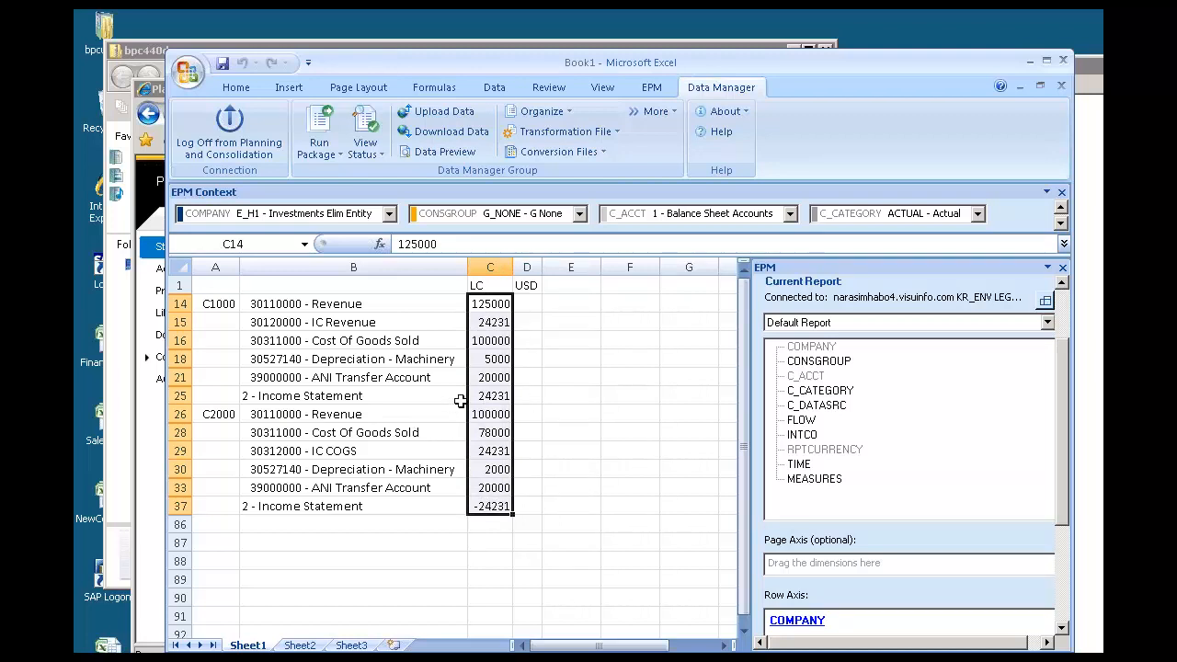
{"action": "left_click", "coordinate": [306, 401]}
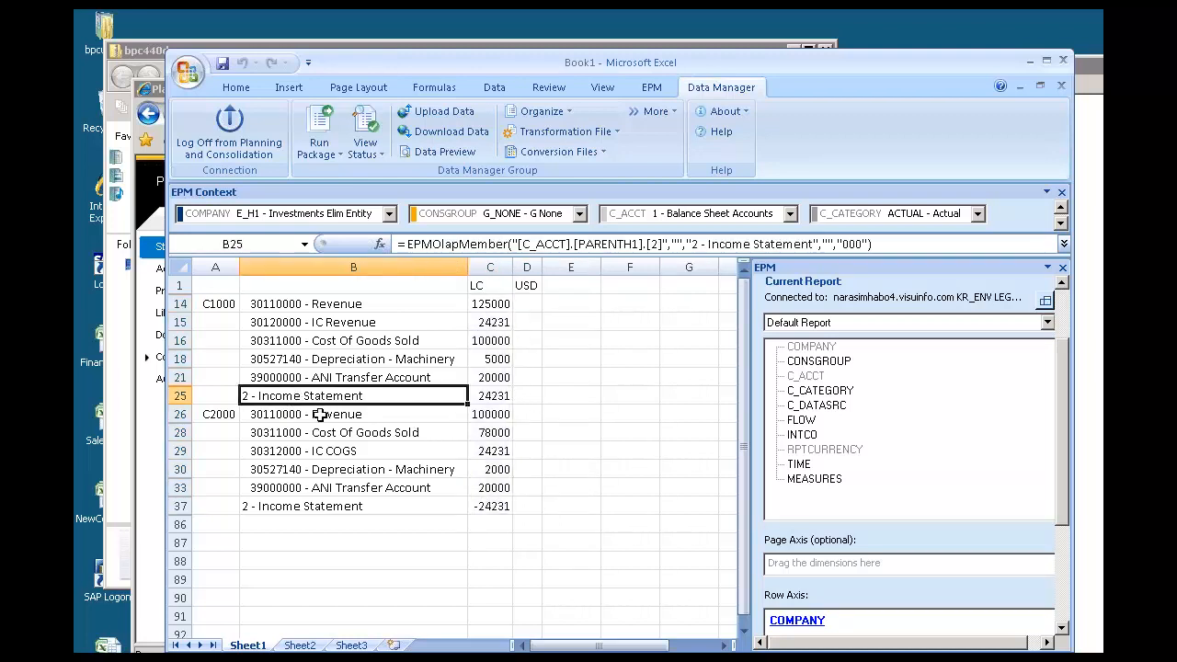
{"action": "left_click", "coordinate": [326, 506]}
{"action": "left_click_drag", "start_coordinate": [476, 309], "coordinate": [492, 508]}
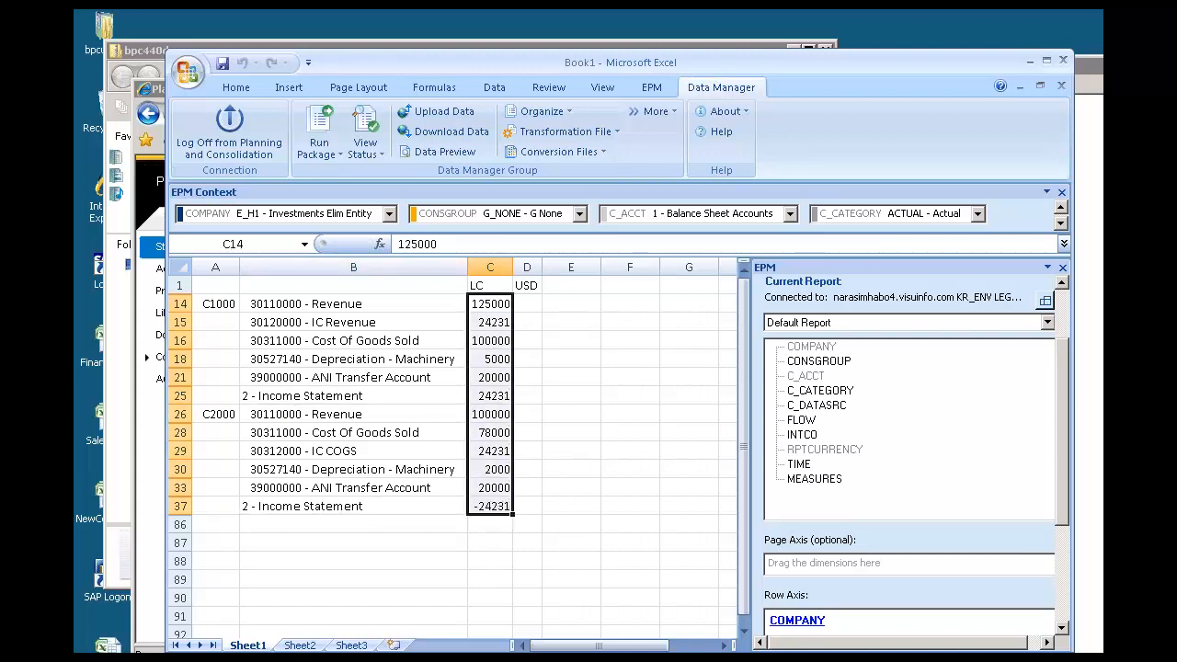
{"action": "left_click", "coordinate": [655, 91]}
{"action": "left_click", "coordinate": [458, 128]}
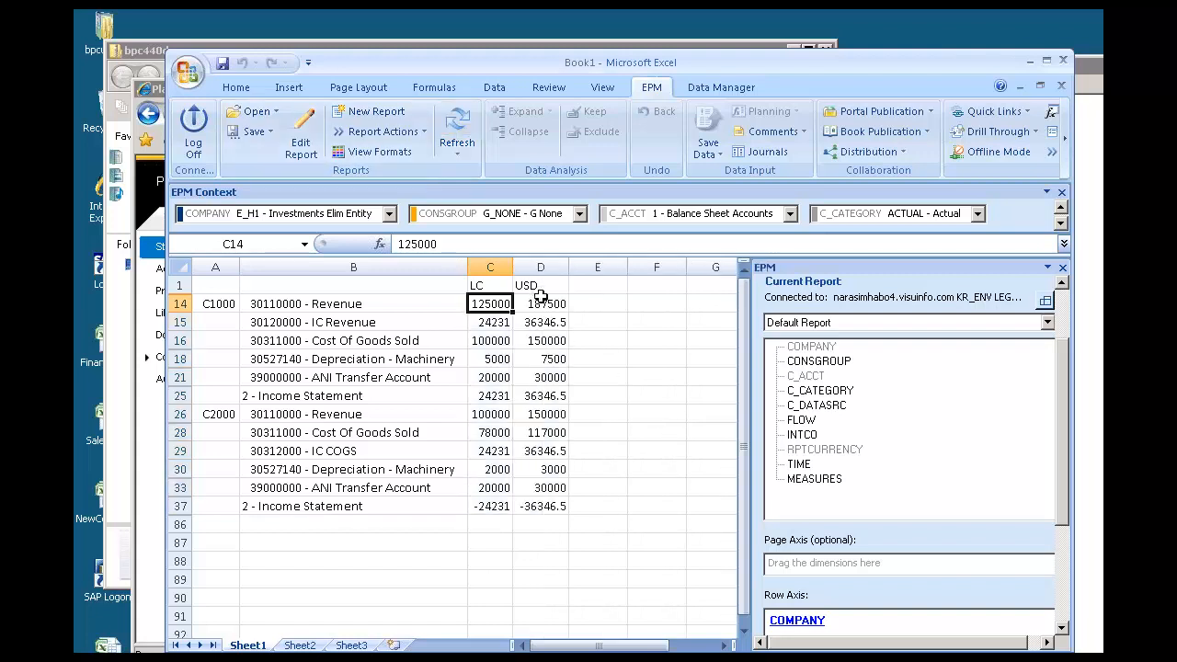
{"action": "left_click", "coordinate": [557, 305]}
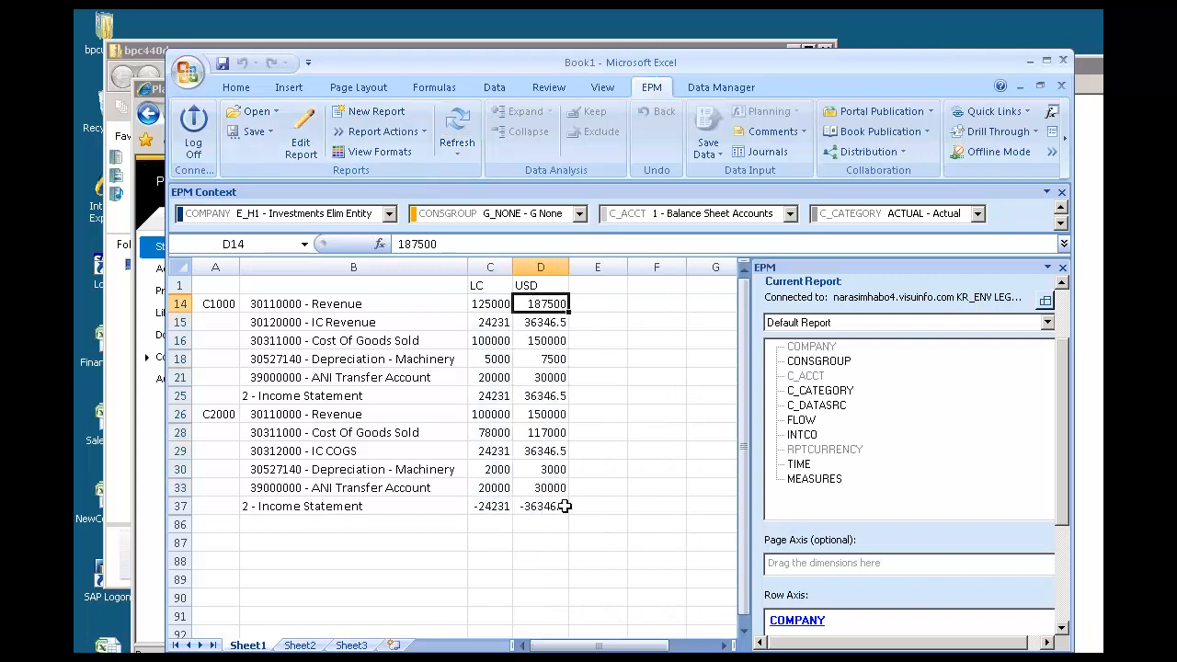
{"action": "left_click", "coordinate": [672, 320]}
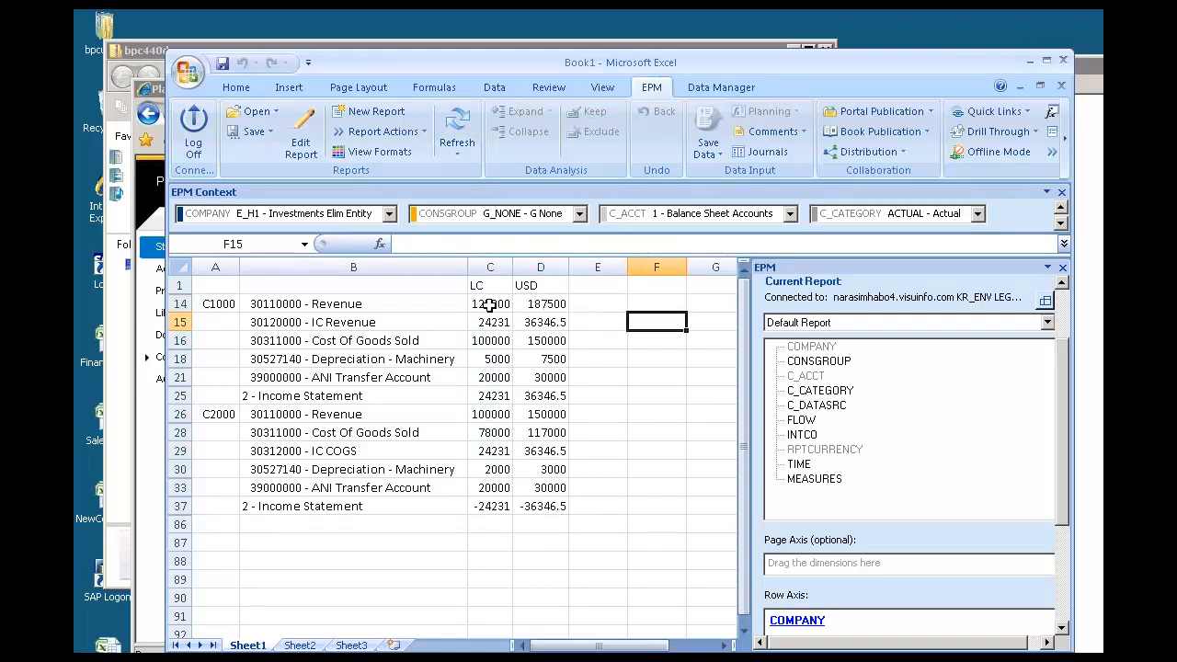